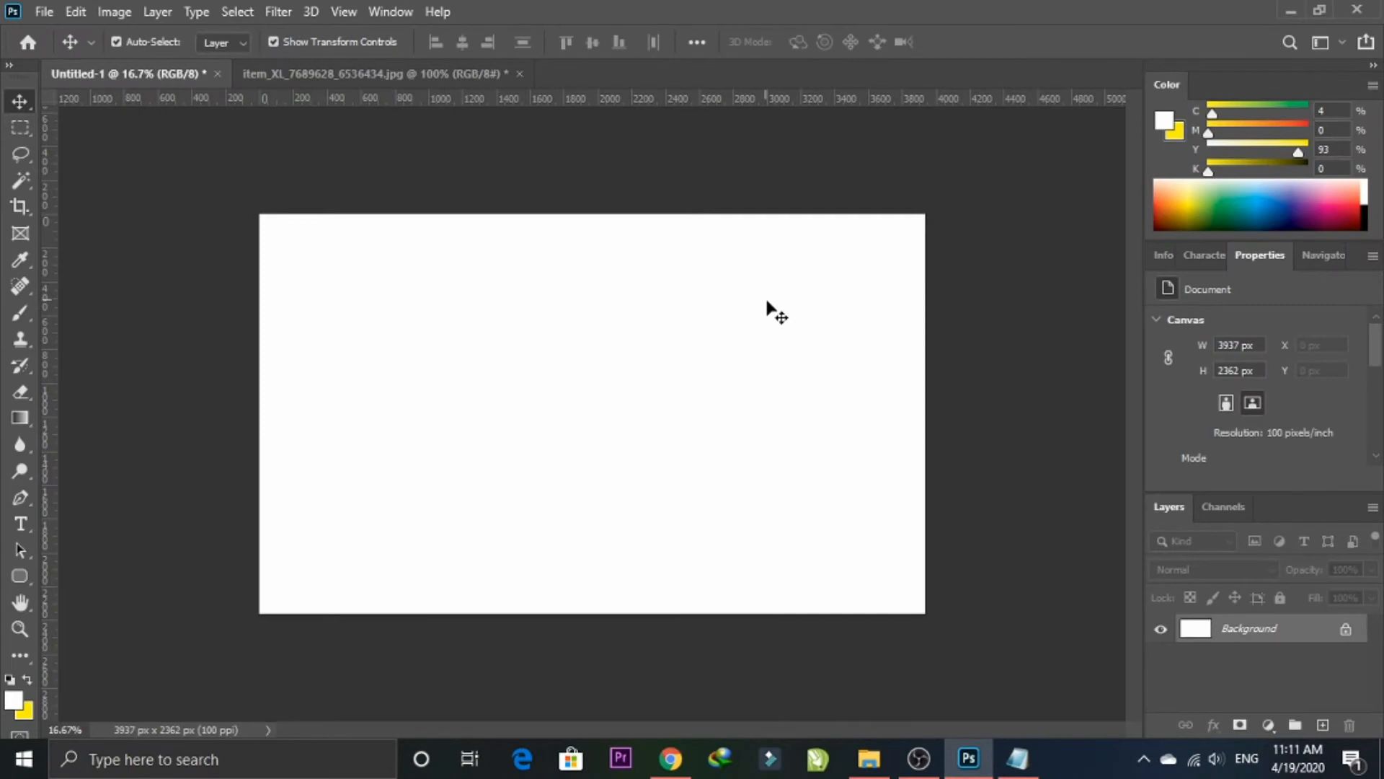
Step: Place the image girl-1990347_1920 in the canvas's upper-left corner and scale it to about 90.65%
drag(680, 297, 589, 256)
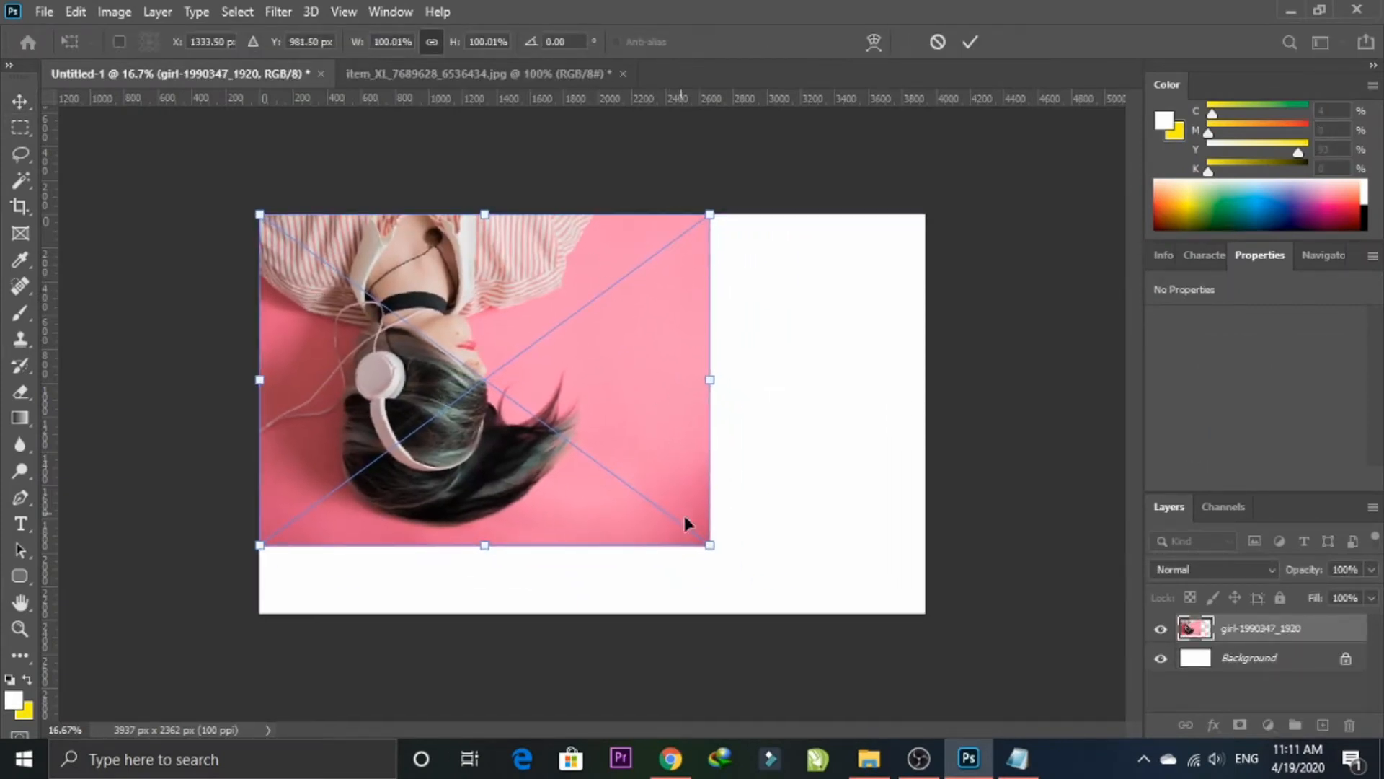
drag(710, 546, 644, 549)
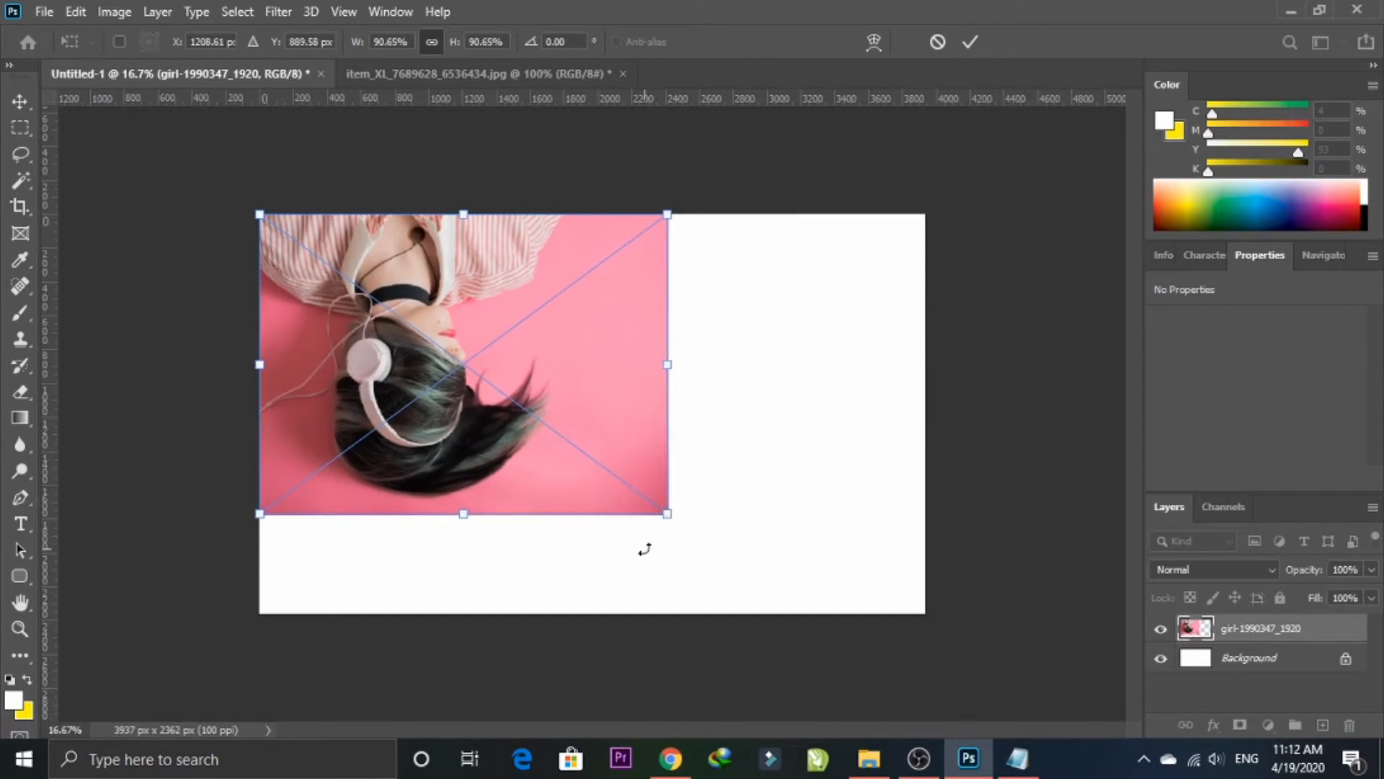
key(Return)
Step: Fill the Background layer with pink #fe95b4 sampled from the photo's backdrop
click(729, 259)
right_click(763, 286)
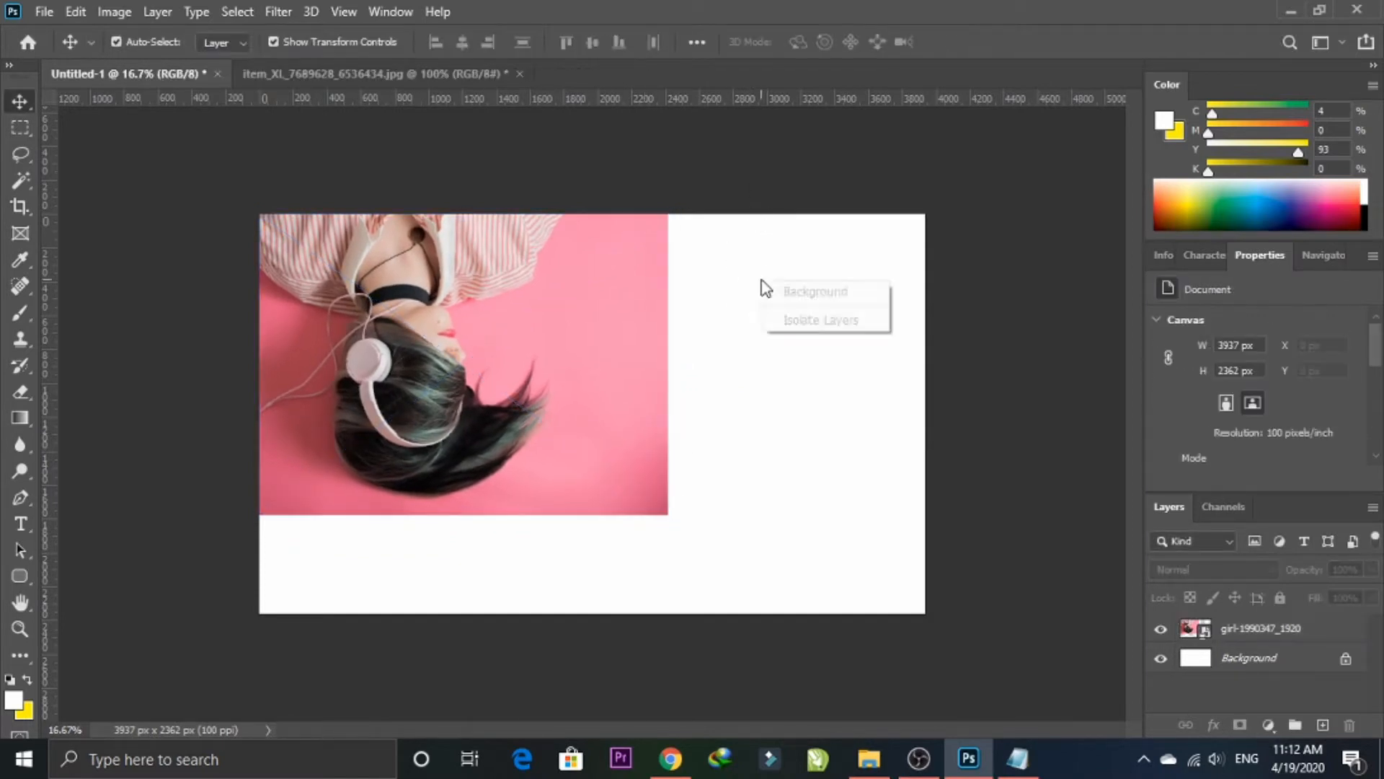
click(770, 292)
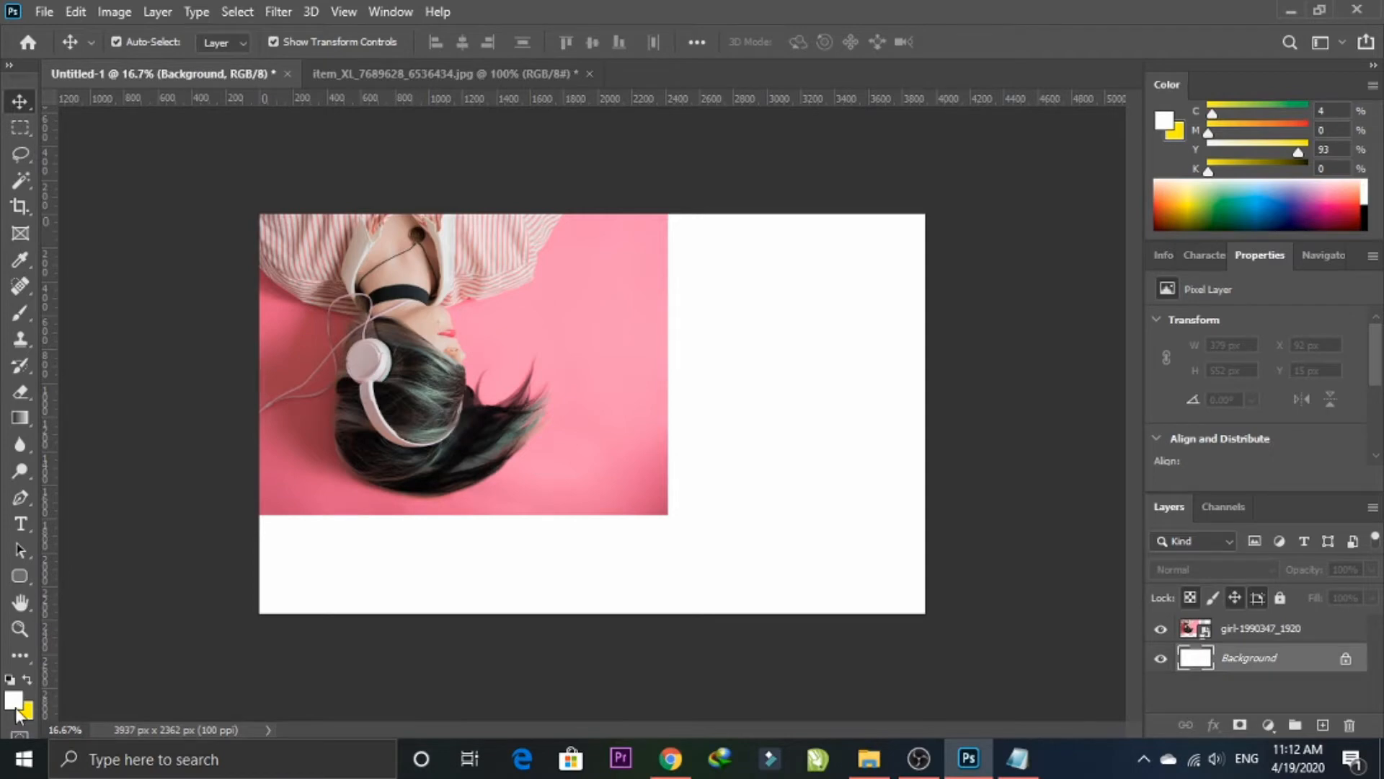
click(15, 707)
click(535, 323)
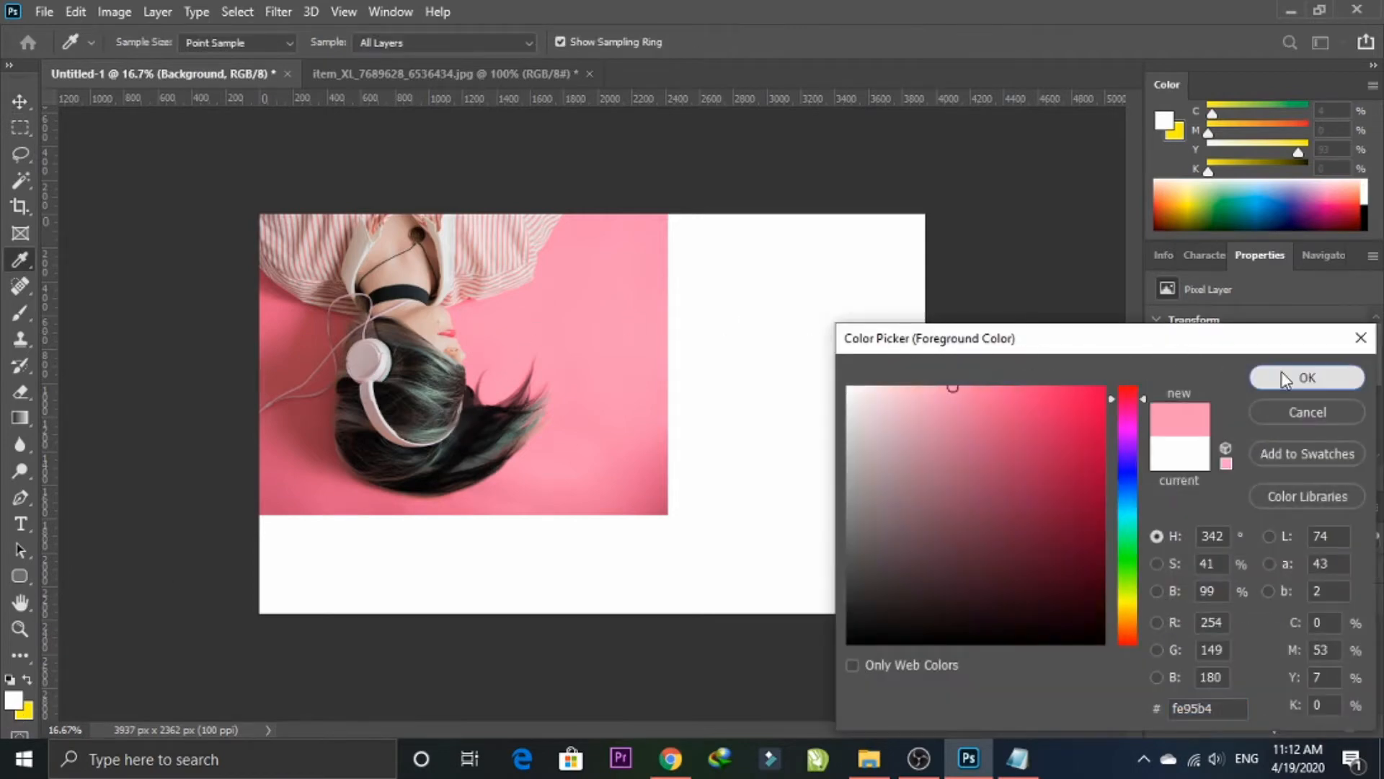
click(1306, 377)
key(alt+BackSpace)
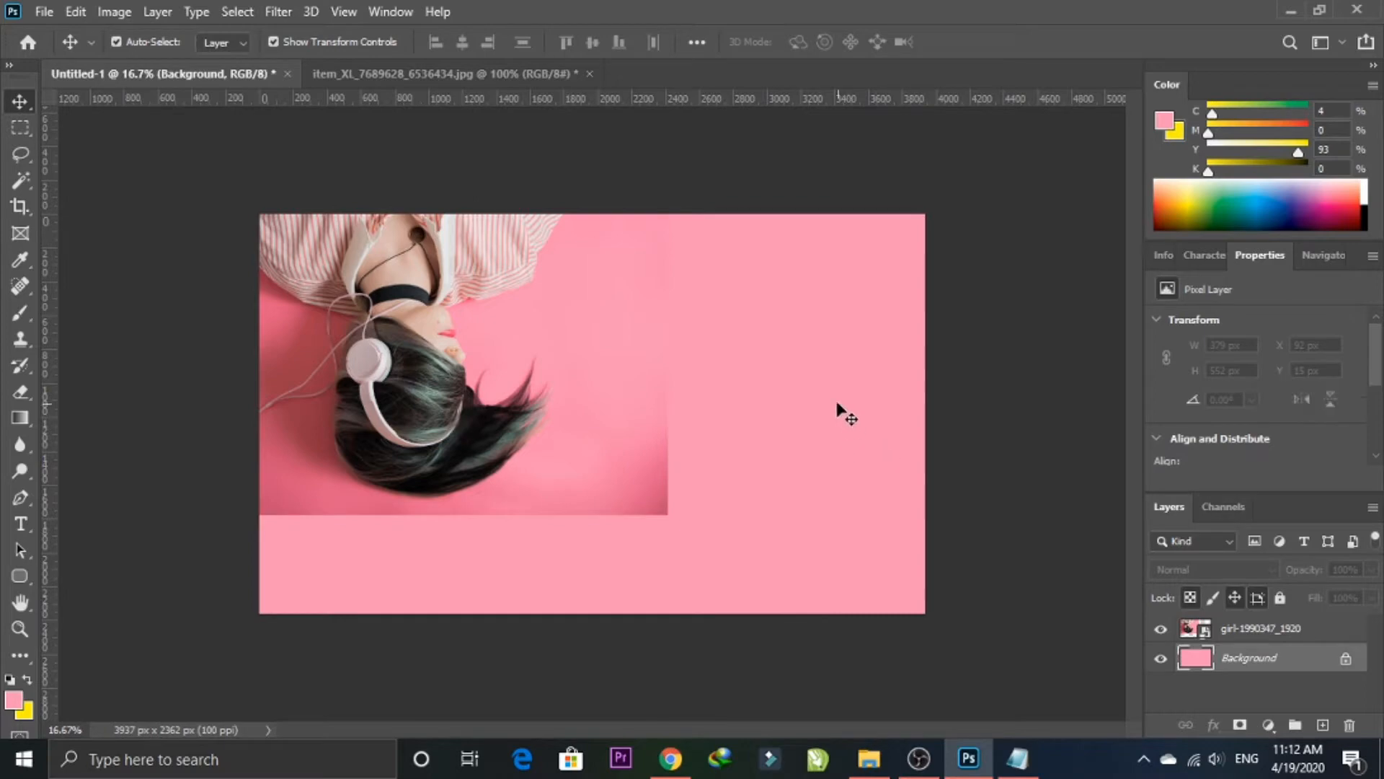
Step: Rasterize the girl-1990347_1920 layer so it can be edited with the Eraser
click(628, 287)
key(e)
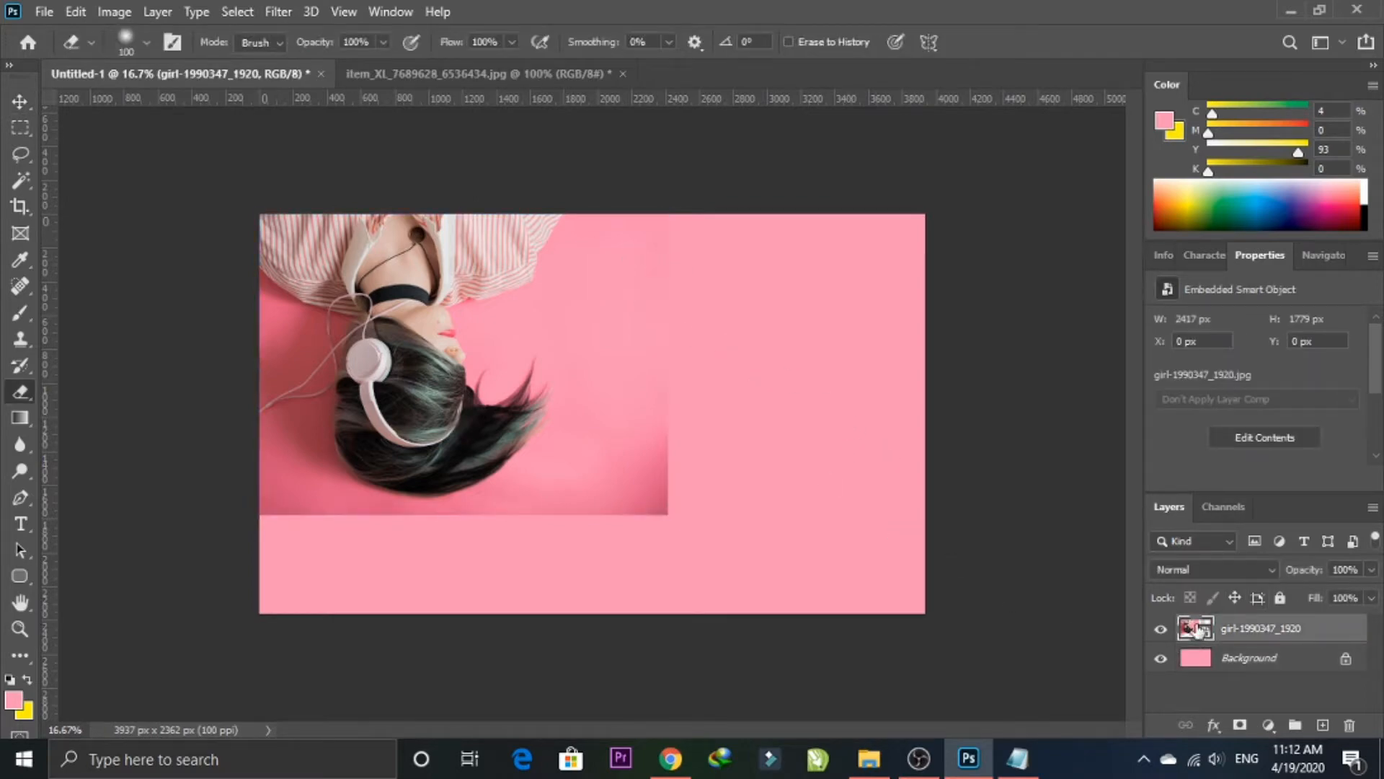
right_click(1196, 632)
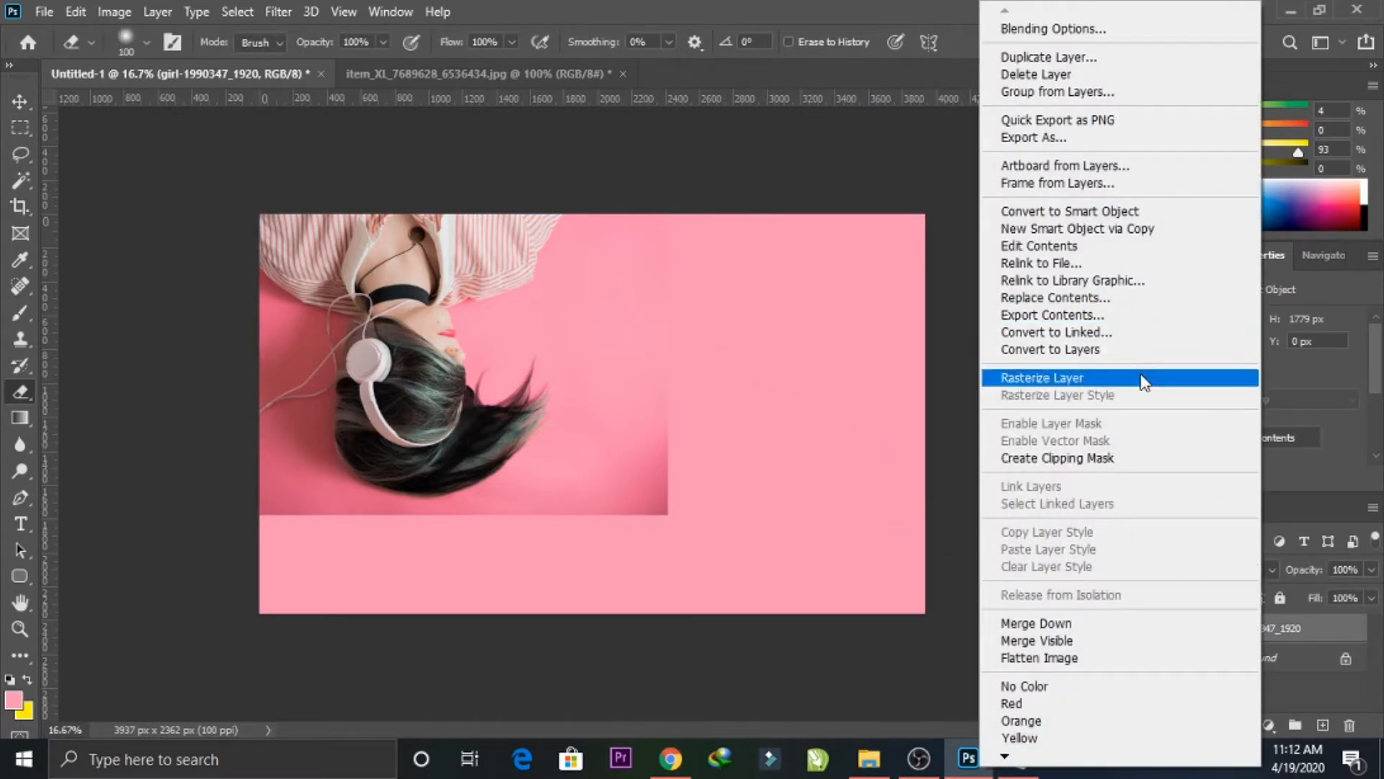
click(1145, 383)
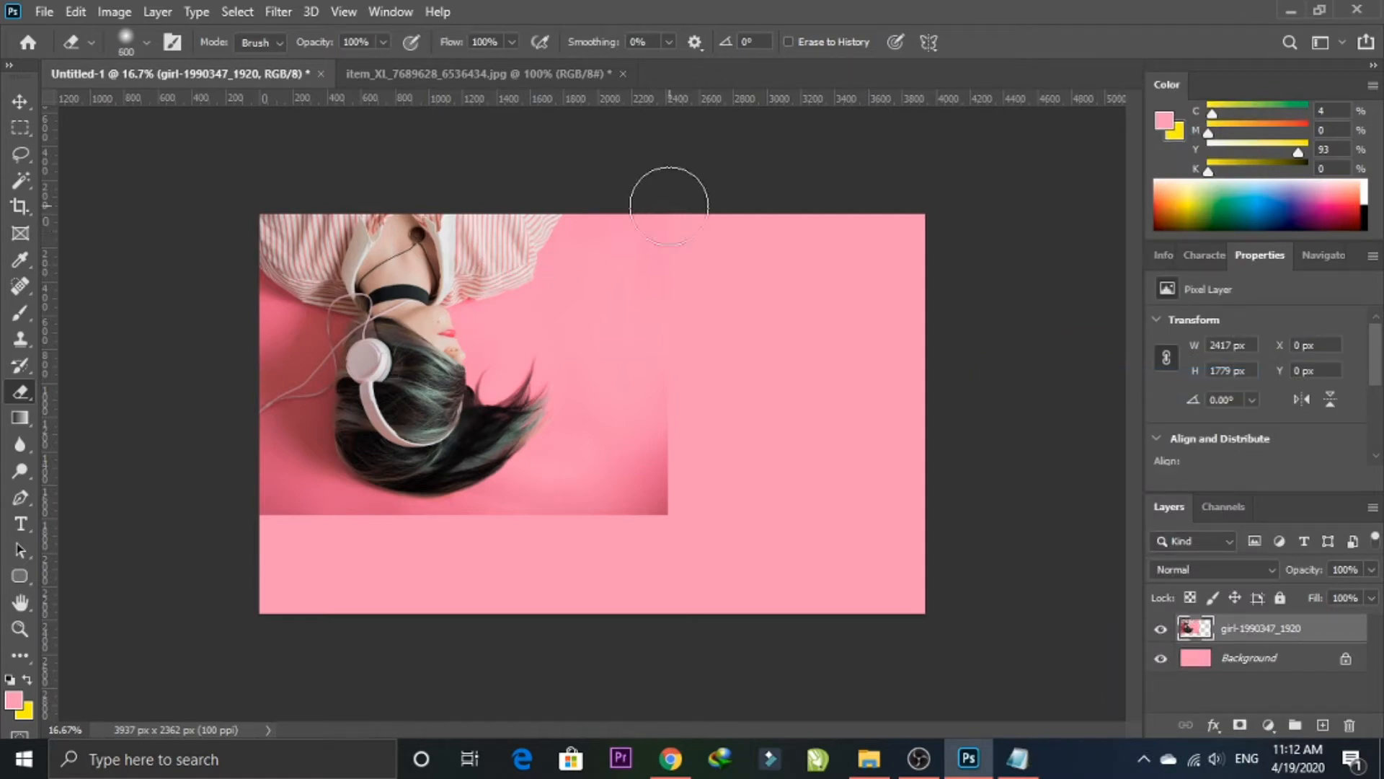
Step: Erase the photo's right edge and lower-right corner with a soft 800 px eraser to blend it into the background
key(bracketright)
key(bracketright)
mouse_move(678, 429)
mouse_down()
mouse_move(682, 606)
mouse_move(717, 404)
mouse_move(687, 467)
mouse_move(501, 590)
mouse_move(656, 462)
mouse_move(627, 493)
mouse_move(492, 548)
mouse_move(589, 506)
mouse_move(506, 554)
mouse_up()
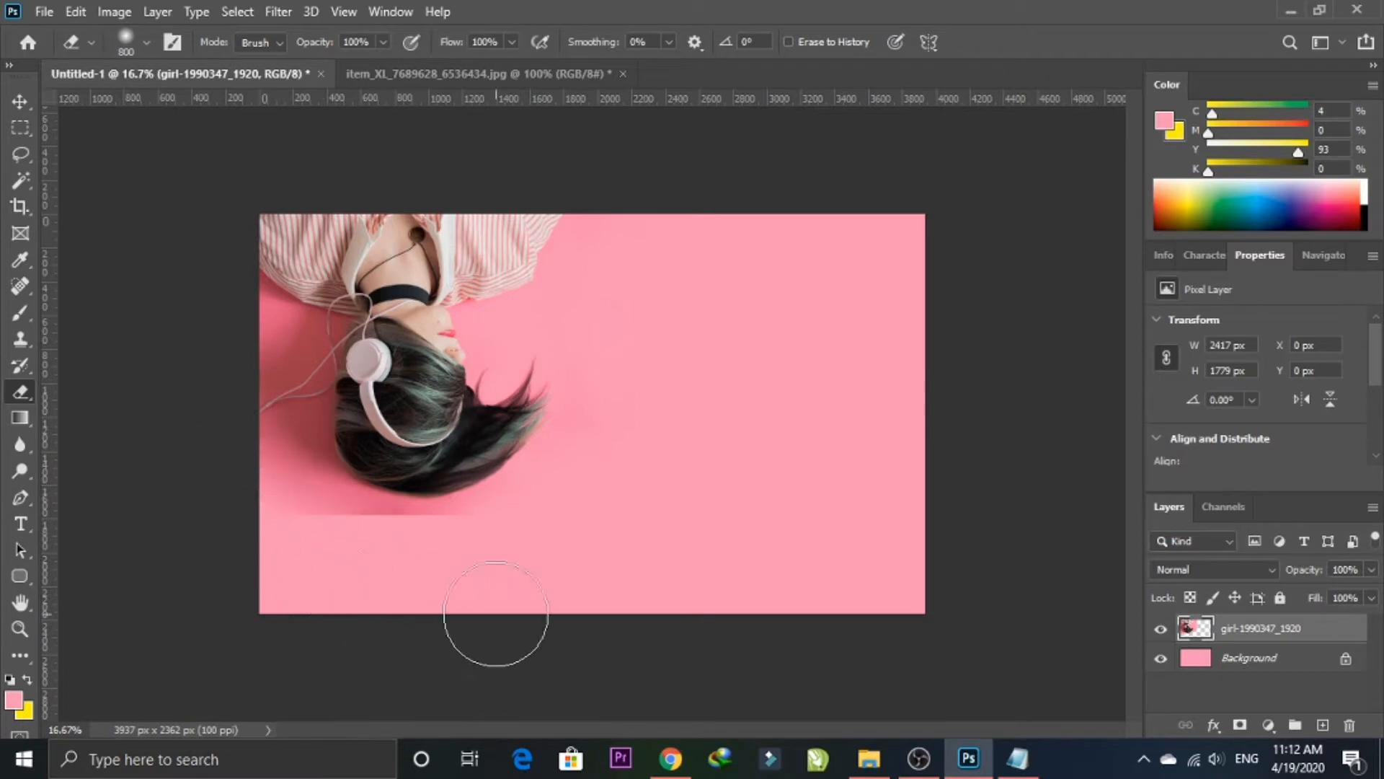
Step: Erase the photo's hard bottom edge below the hair with a soft 300 px eraser, blending it into the pink background
key(z)
drag(229, 426, 675, 689)
drag(501, 423, 956, 365)
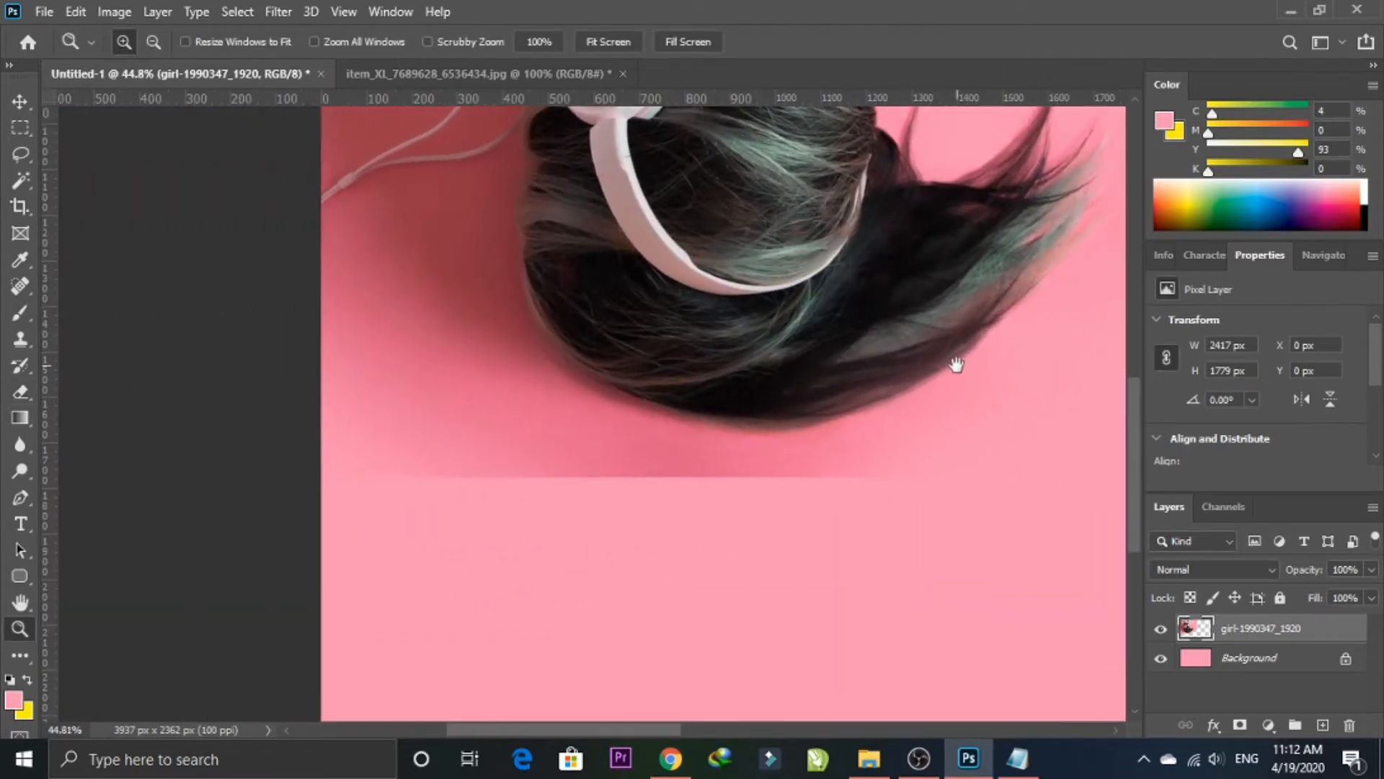
key(e)
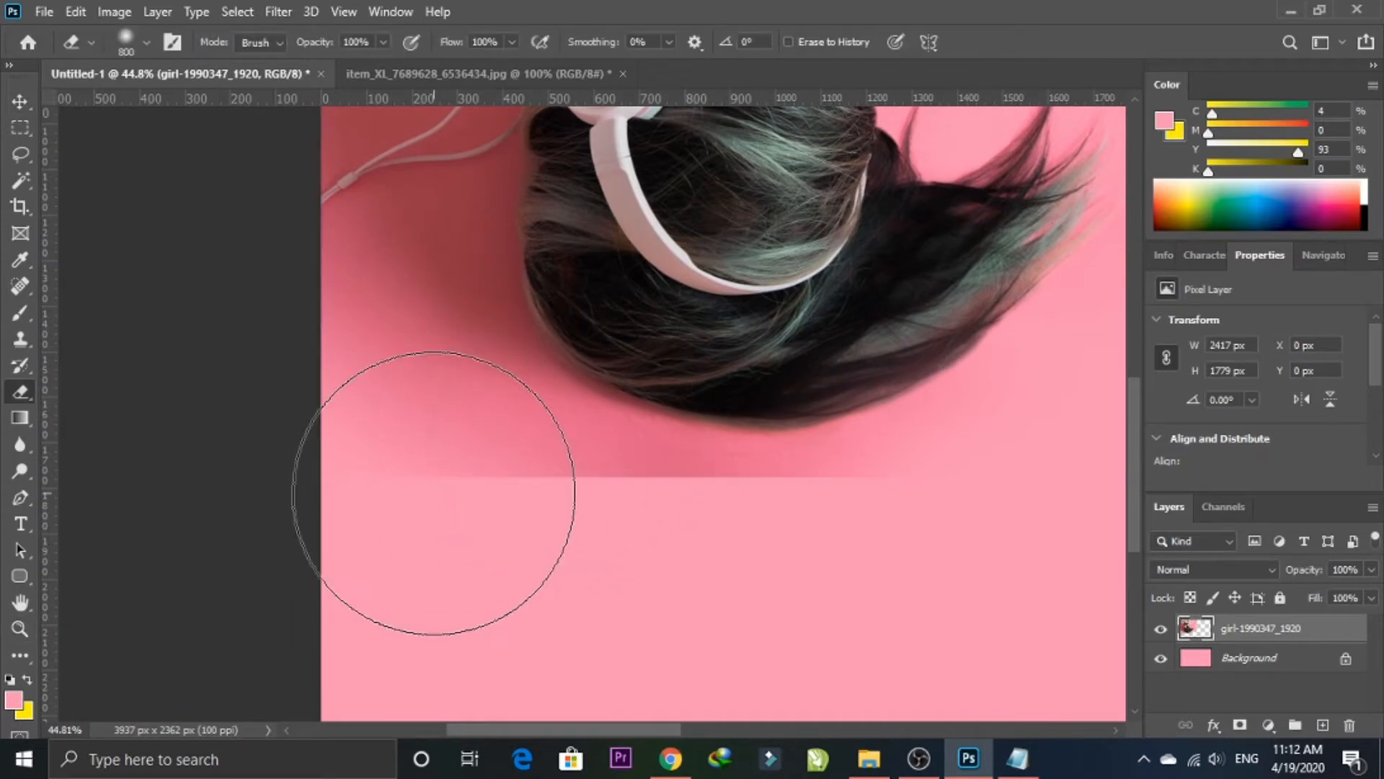
key([)
key([)
key([)
key([)
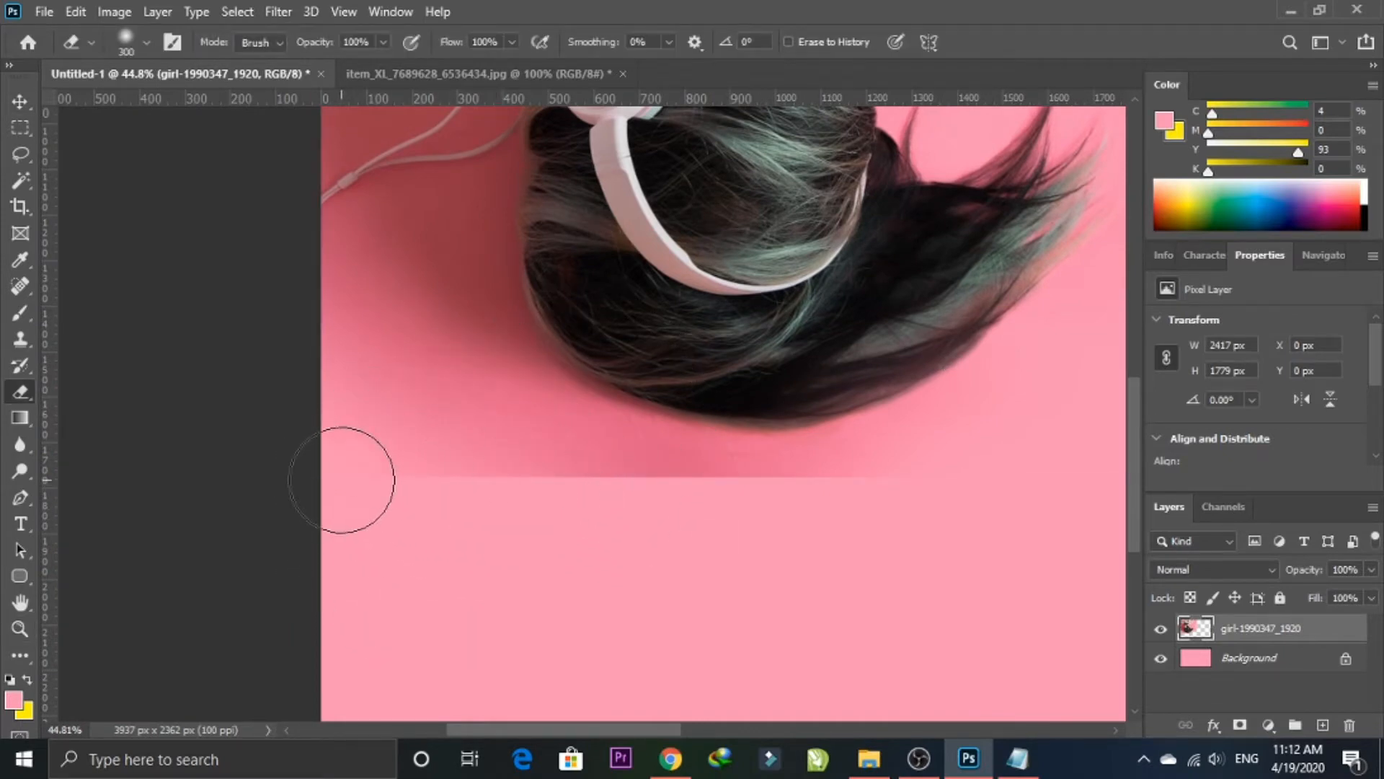
mouse_move(355, 479)
mouse_down()
mouse_move(732, 516)
mouse_move(949, 514)
mouse_move(604, 509)
mouse_move(778, 533)
mouse_up()
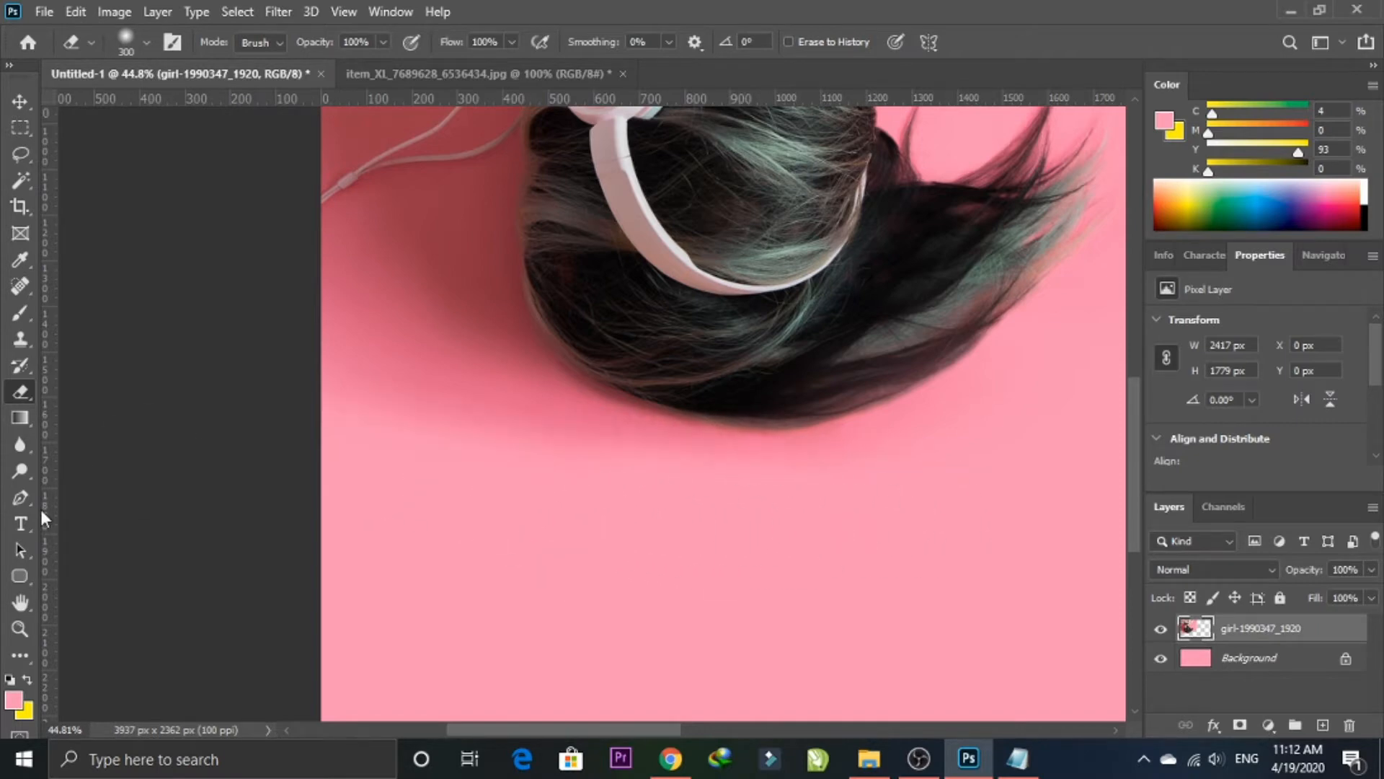
key(ctrl+0)
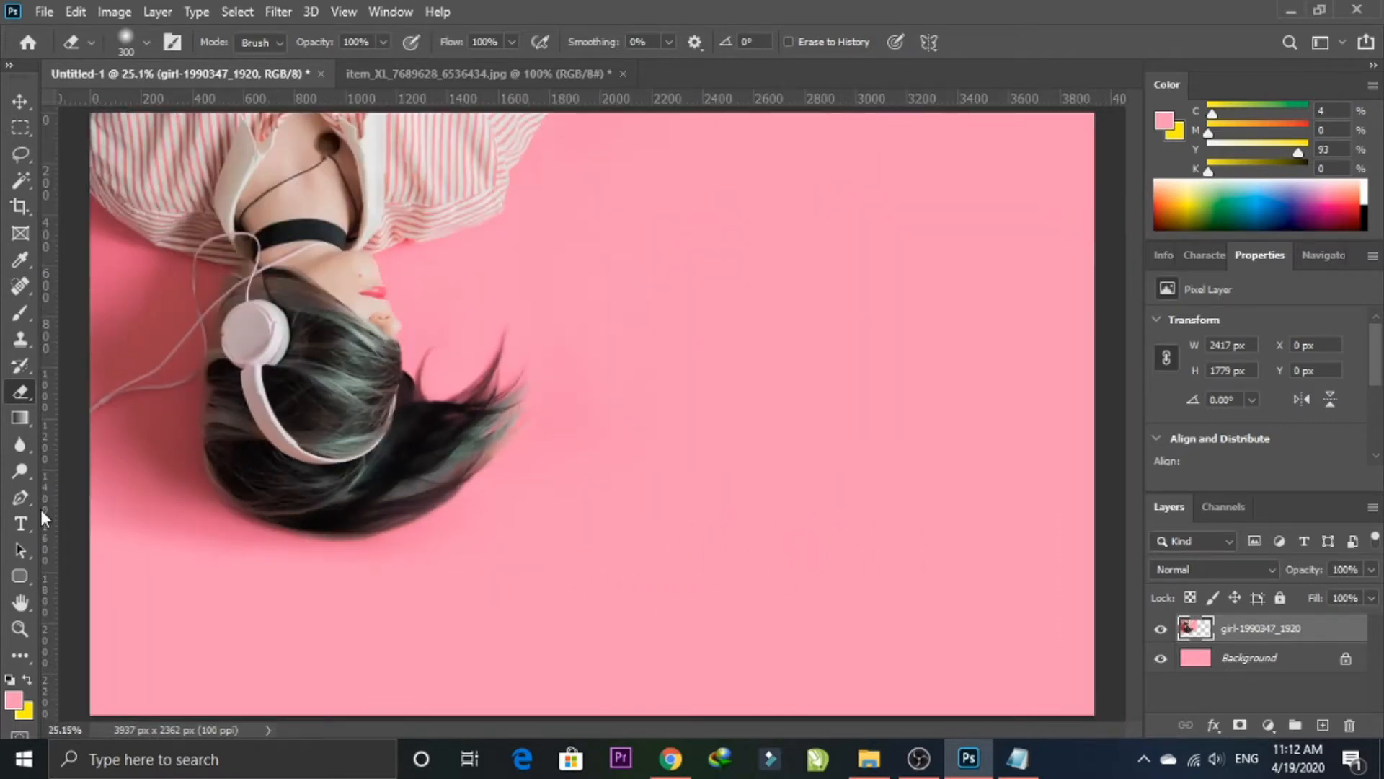
key(ctrl+minus)
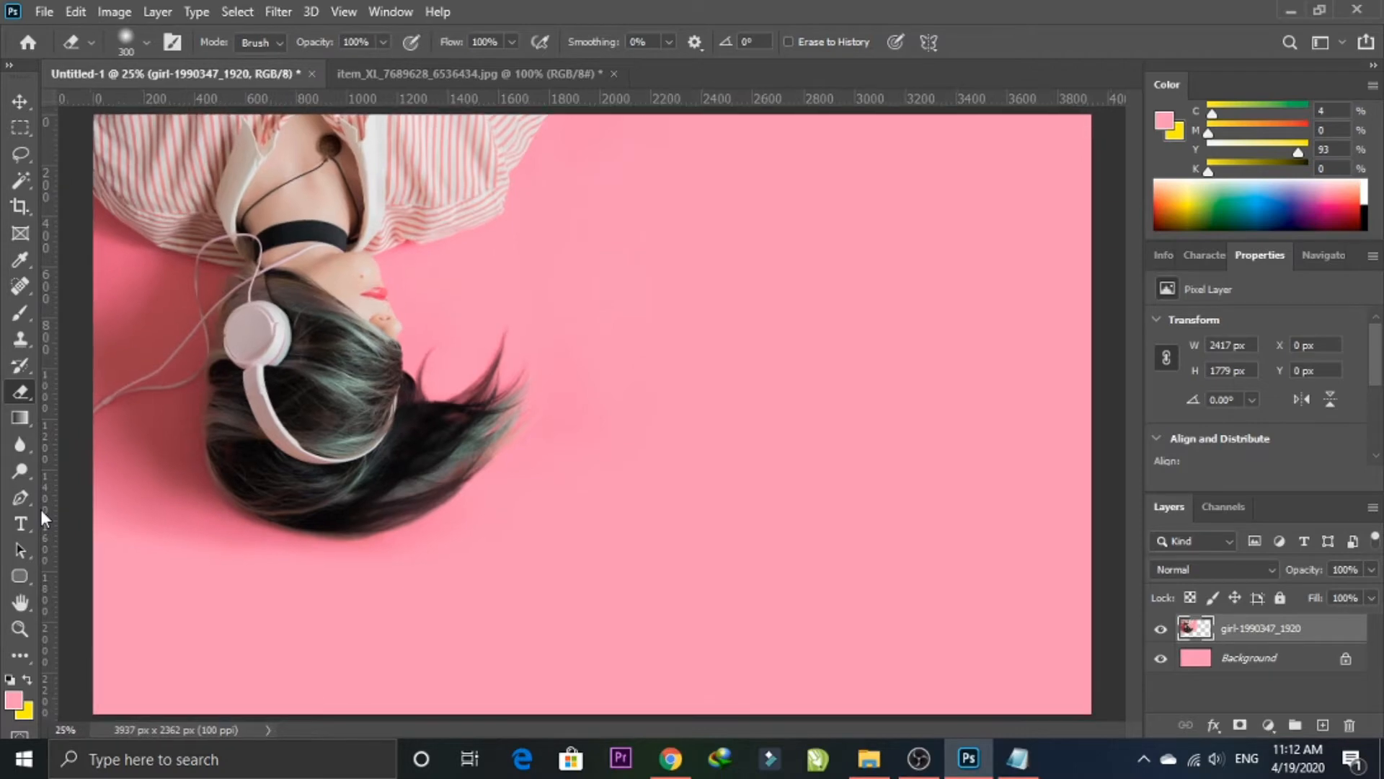
Step: Copy the red headphones from item_XL_7689628_6536434.jpg into the right half of the Untitled-1 canvas
click(20, 101)
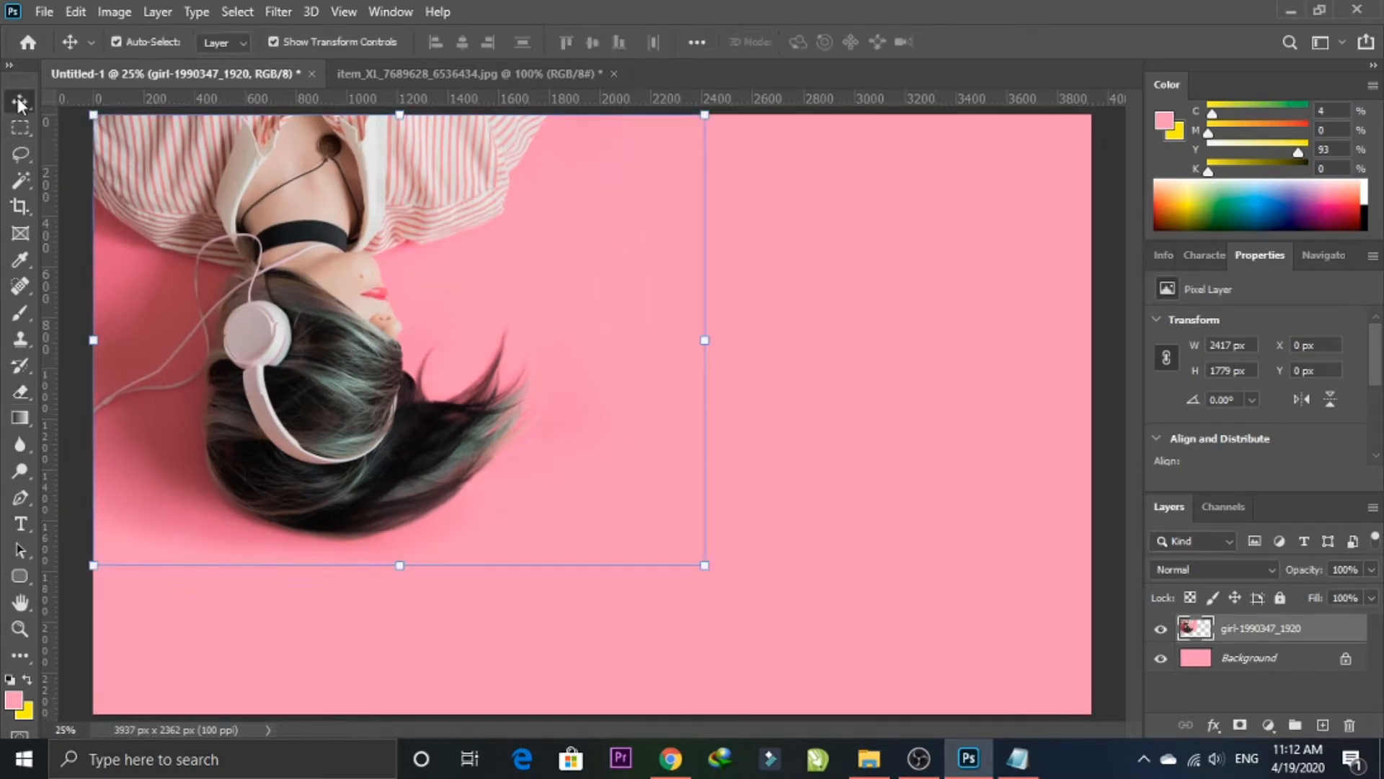
click(69, 176)
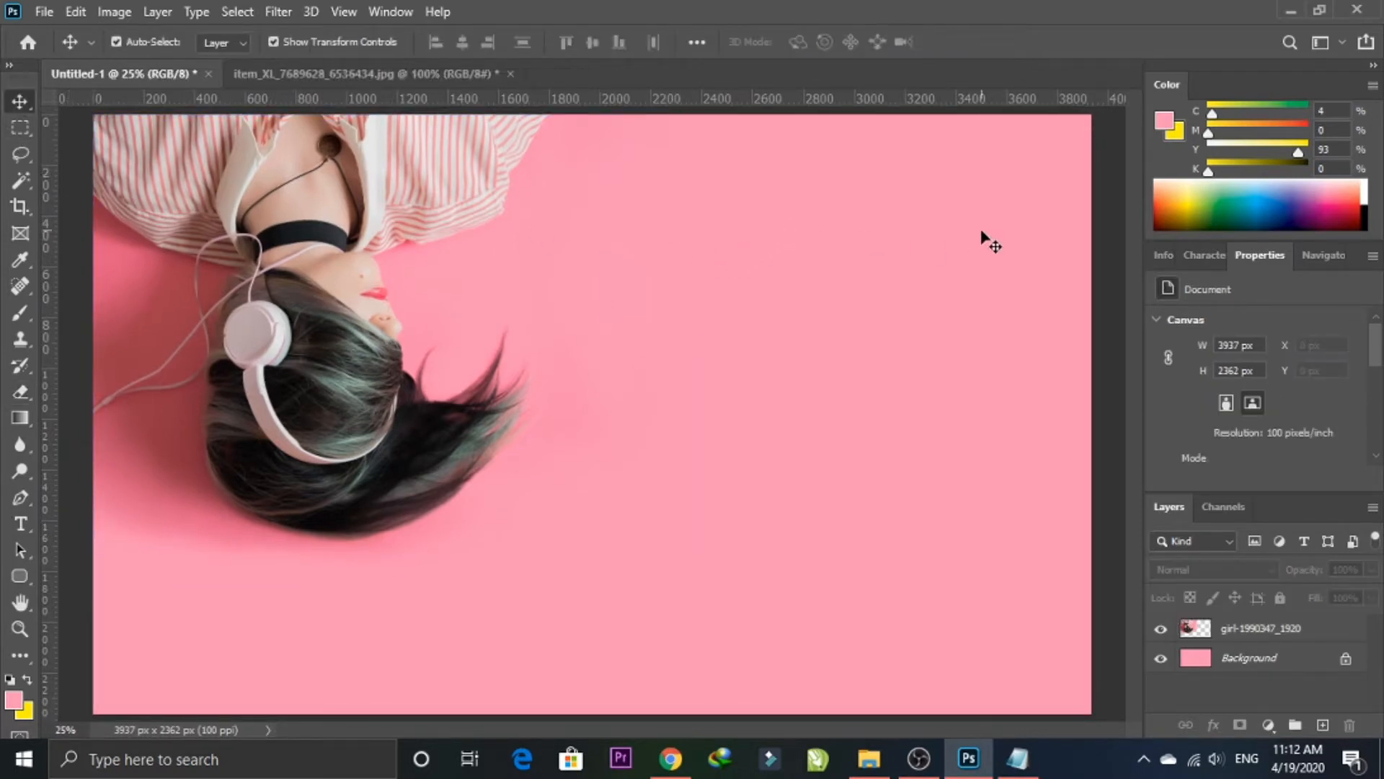
key(ctrl+Tab)
drag(661, 497, 207, 4)
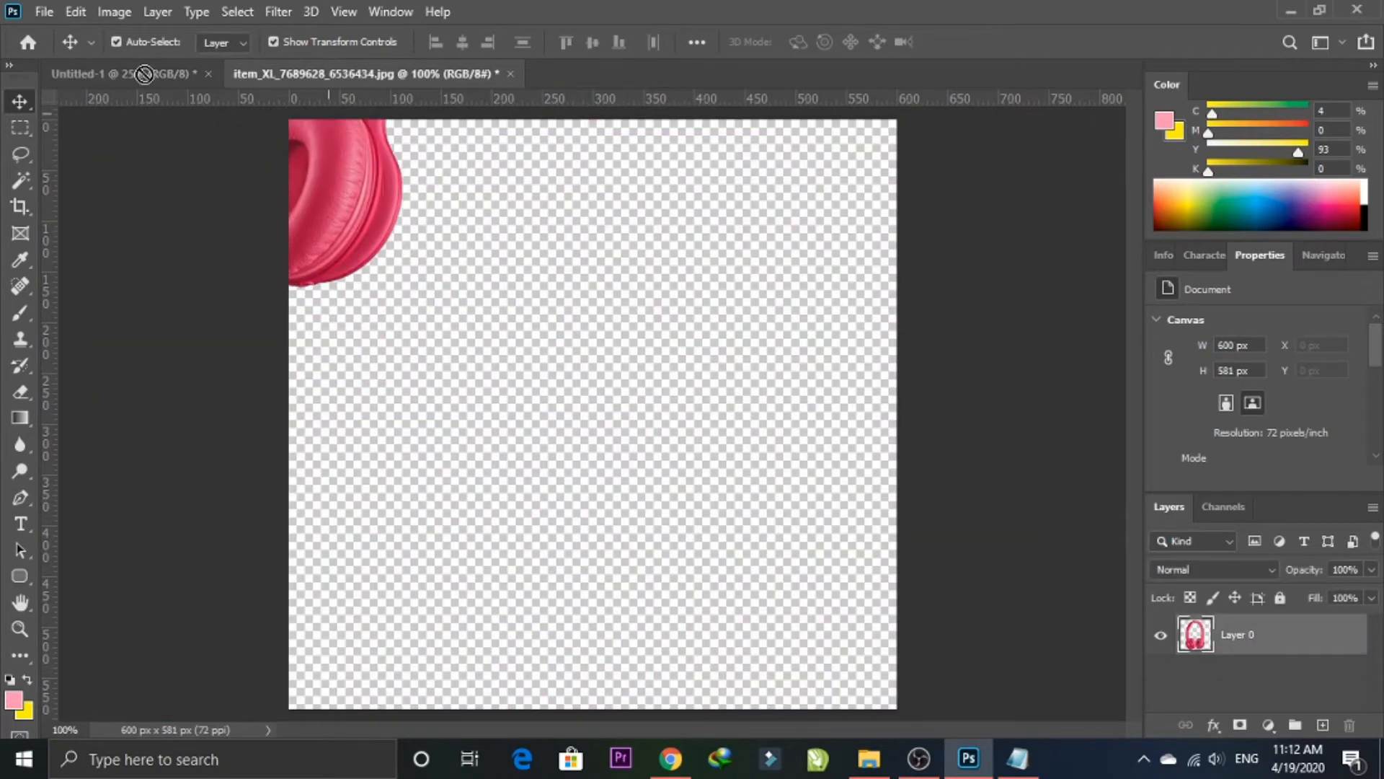
drag(144, 73, 849, 388)
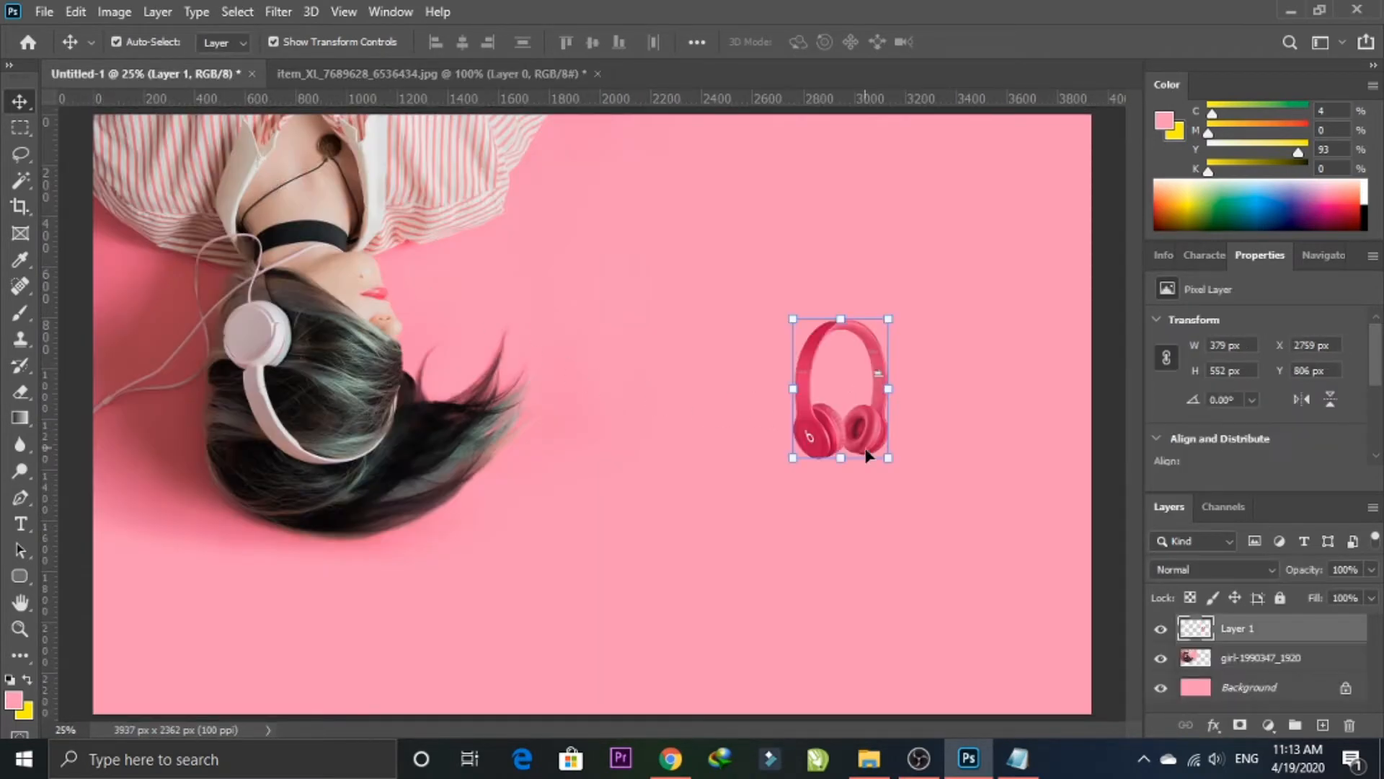
Step: Enlarge the headphones to about 970 × 1413 px and position them at about X 2563 px, Y 638 px
key(ctrl+t)
drag(889, 457, 1061, 674)
drag(1005, 607, 954, 558)
key(Return)
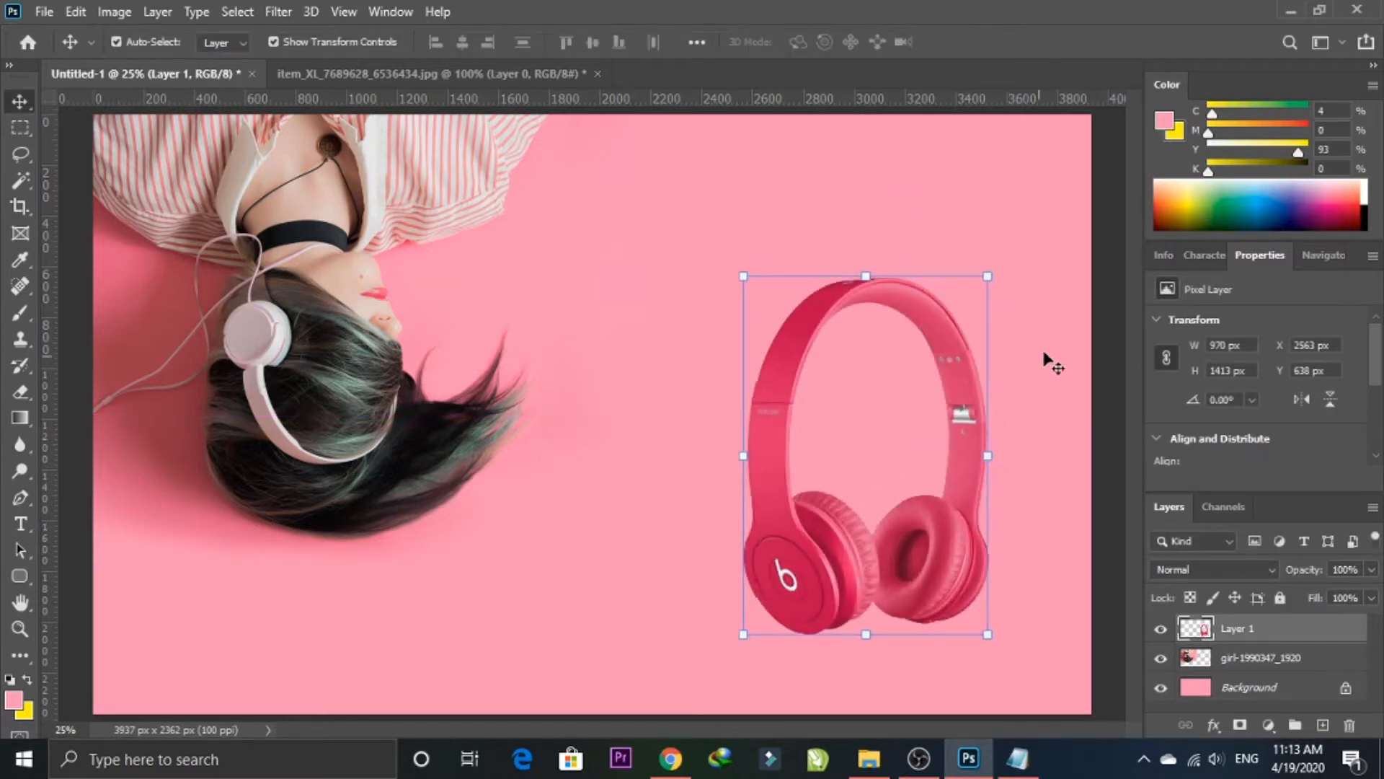
click(1103, 371)
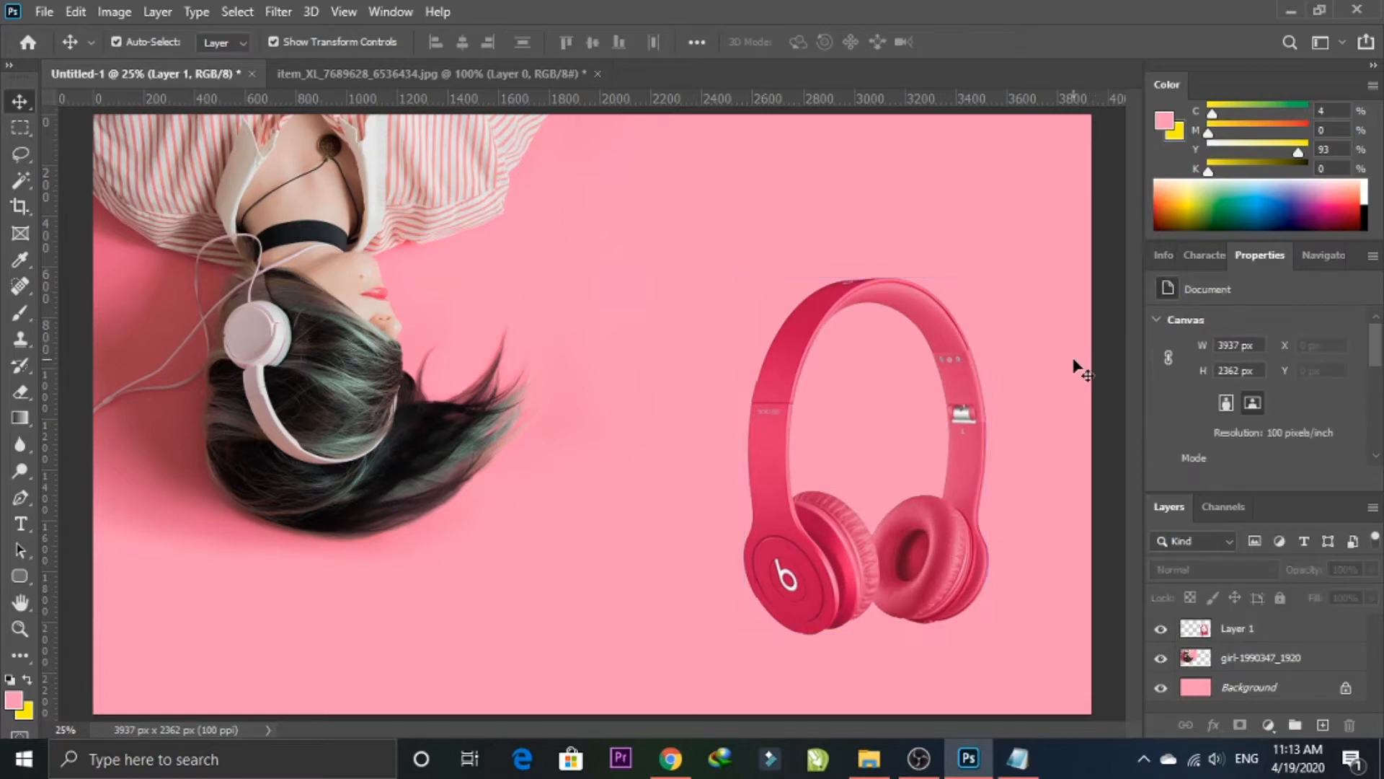
Step: Create a new layer above the headphones and fill the whole canvas area with the foreground pink
click(20, 128)
drag(92, 113, 1202, 738)
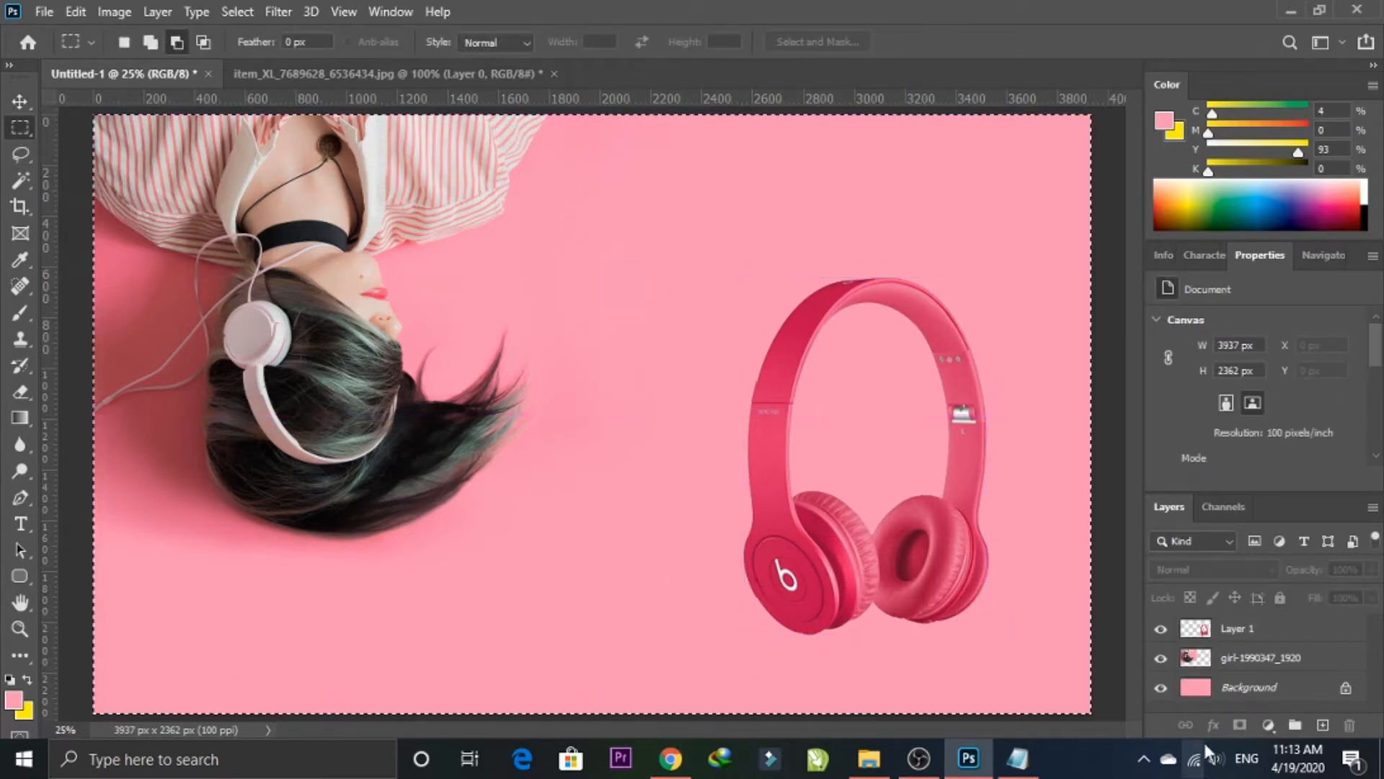
click(1322, 725)
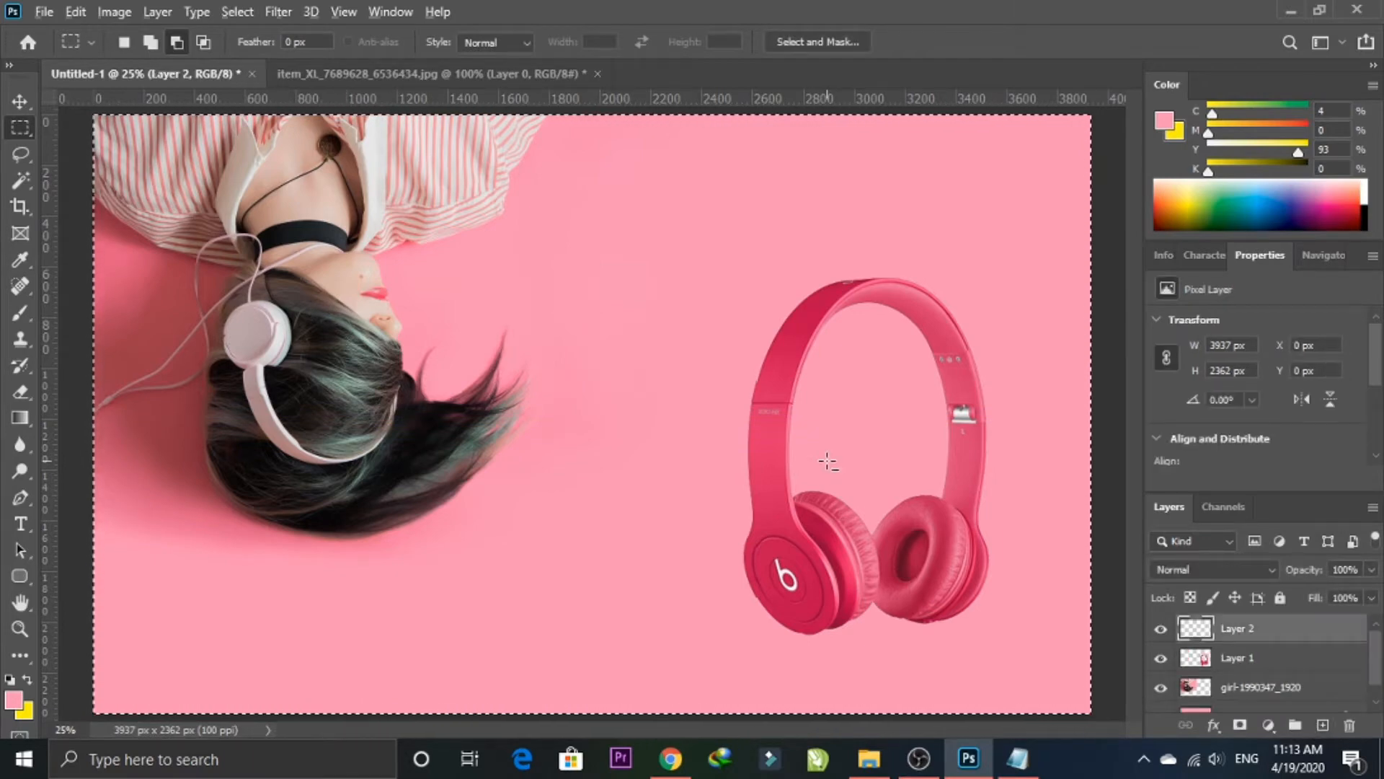
key(alt+BackSpace)
key(ctrl+d)
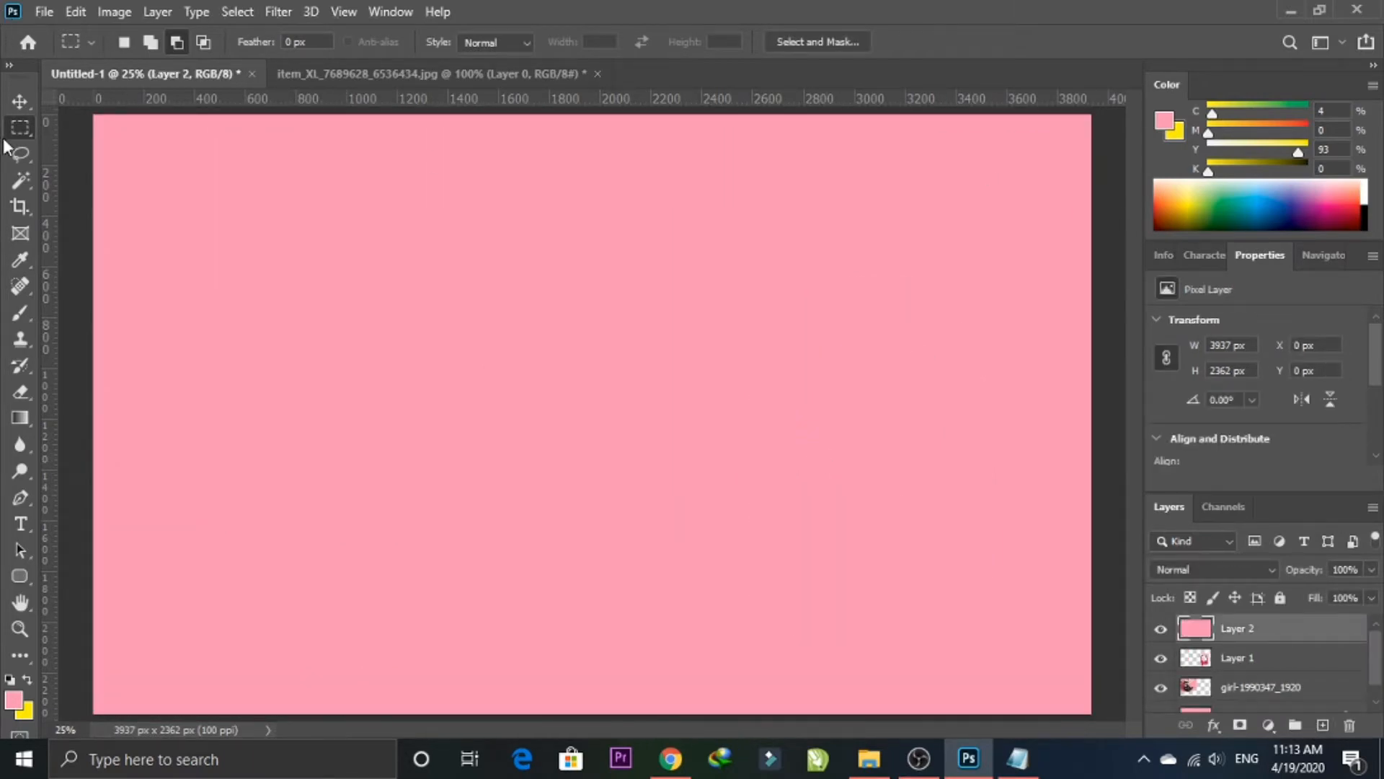
Step: Scale the new pink layer down to about 3725 × 2235 px
key(v)
drag(1091, 714, 1036, 680)
key(Return)
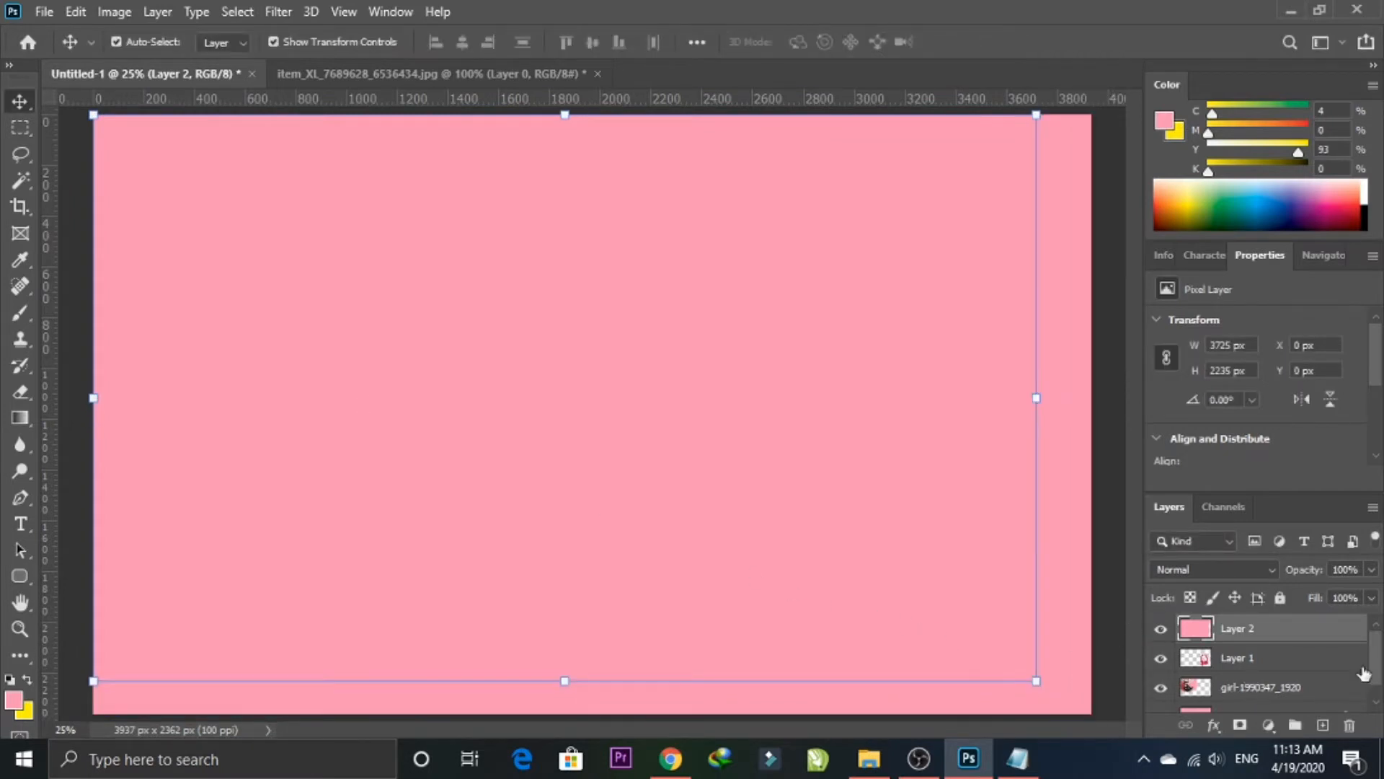
Step: Center the pink rectangle layer horizontally and vertically on the Background
scroll(1364, 674, down, 2)
ctrl+click(1319, 696)
click(462, 43)
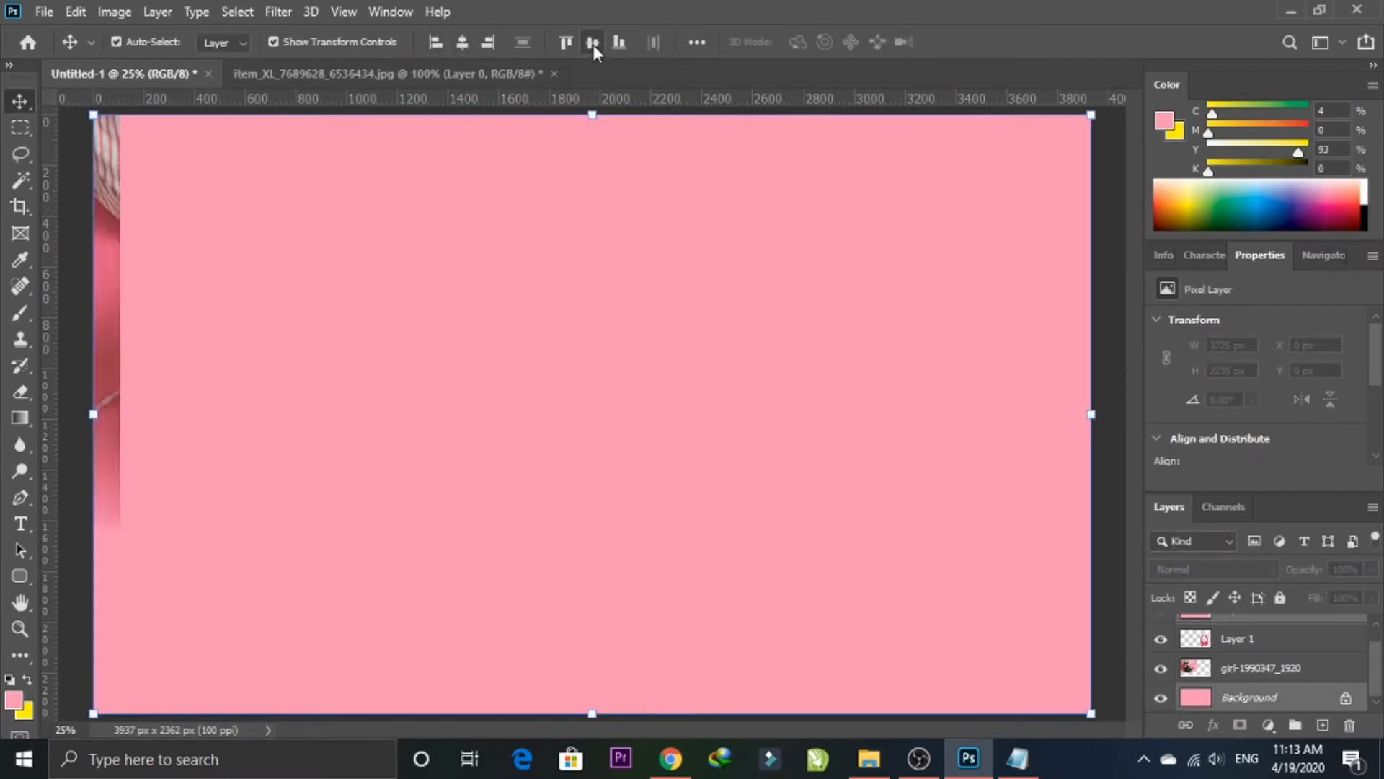
click(592, 43)
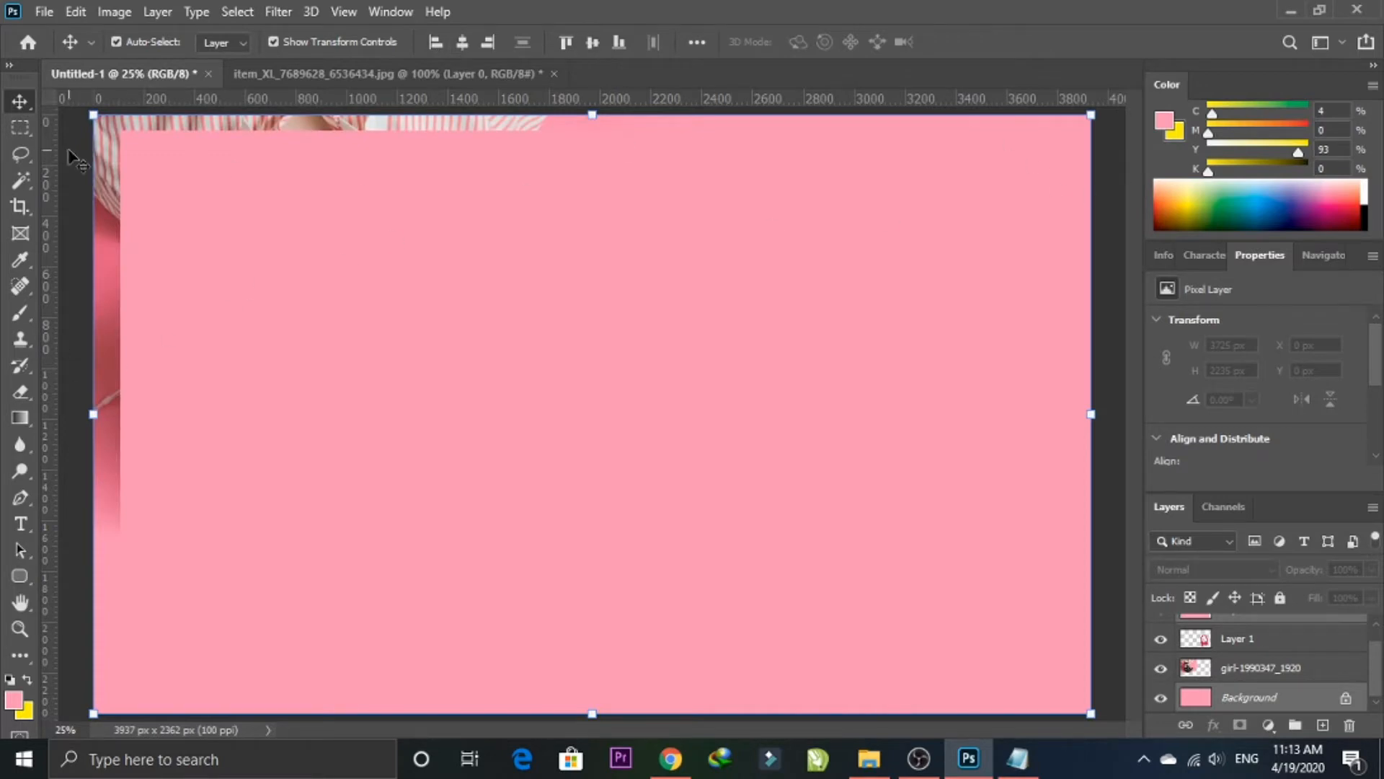
click(473, 75)
click(137, 75)
Step: Add a Stroke effect to the pink rectangle layer with size 54 px and position Inside
click(81, 173)
click(165, 201)
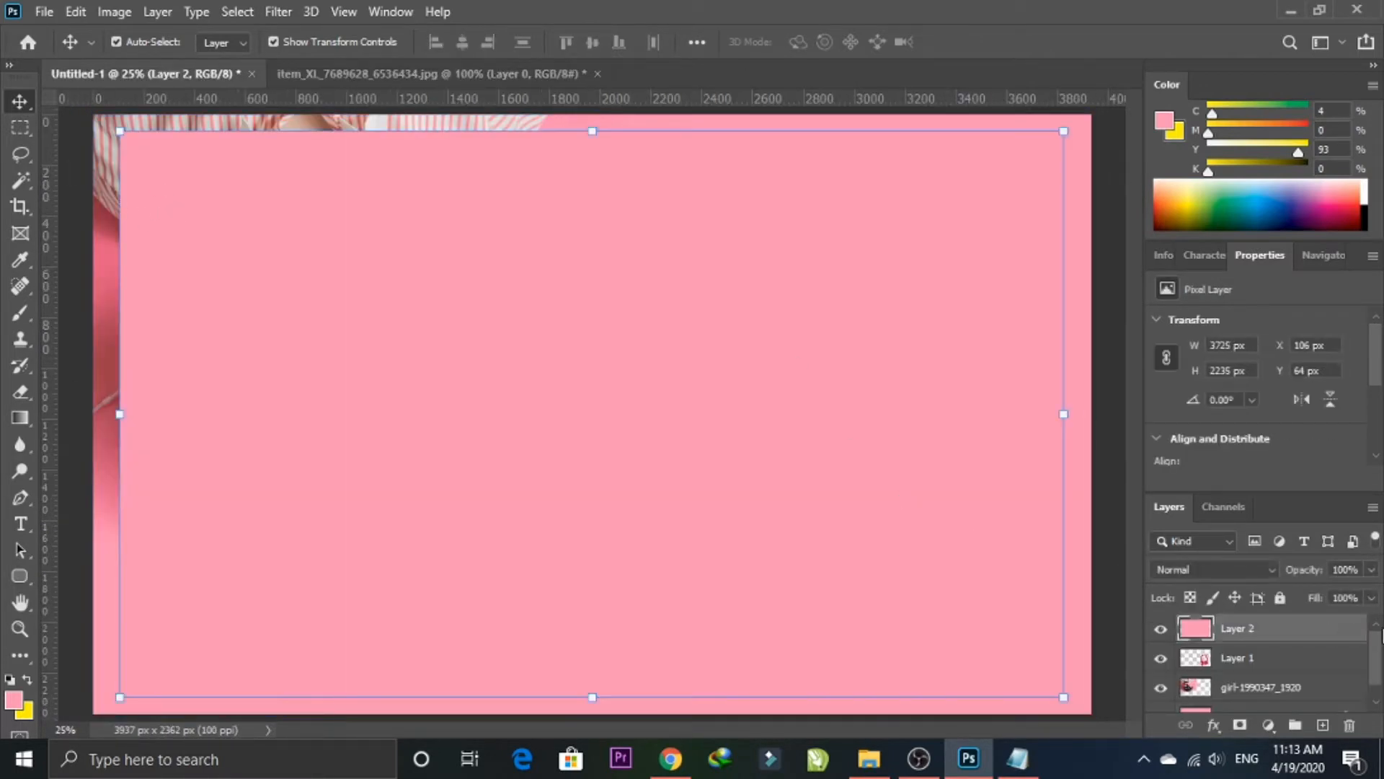
double_click(1348, 624)
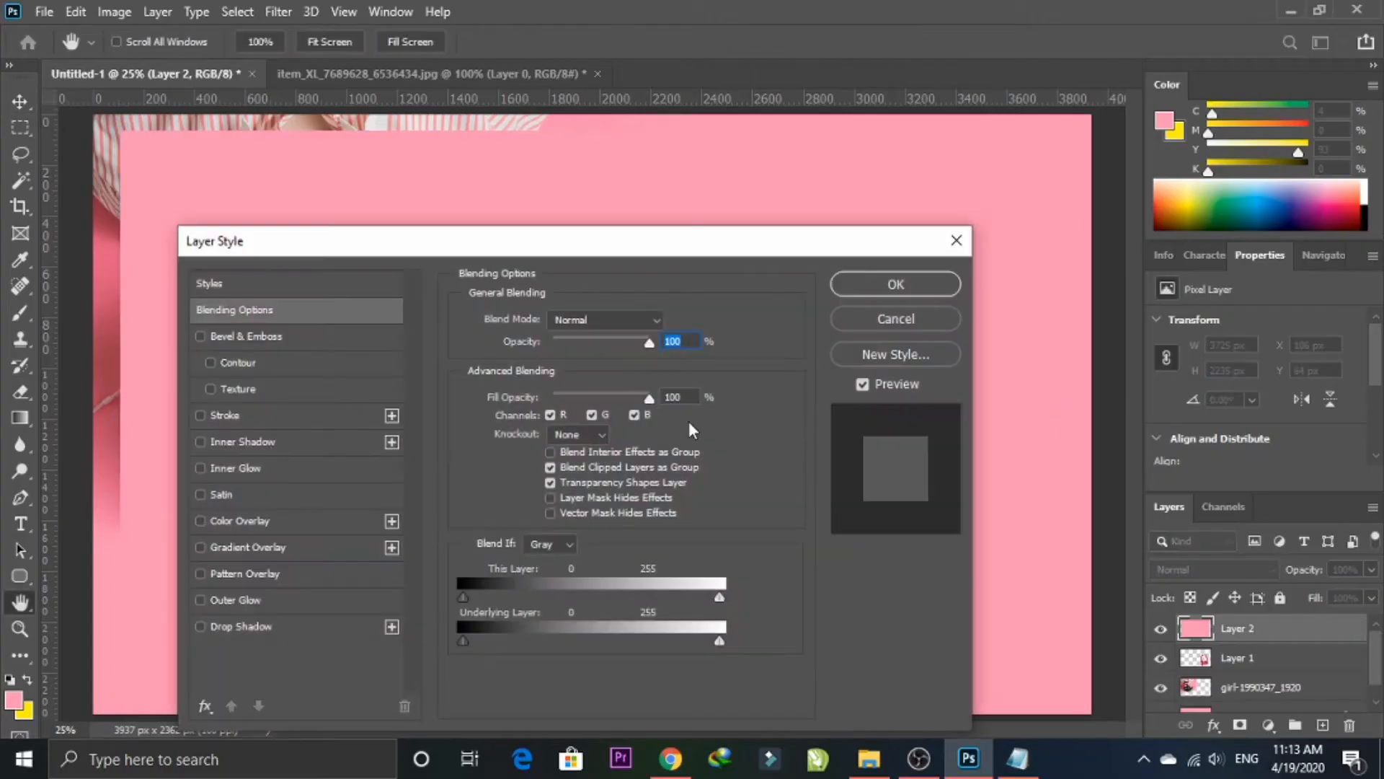
click(230, 412)
drag(537, 318, 561, 318)
click(572, 340)
click(567, 375)
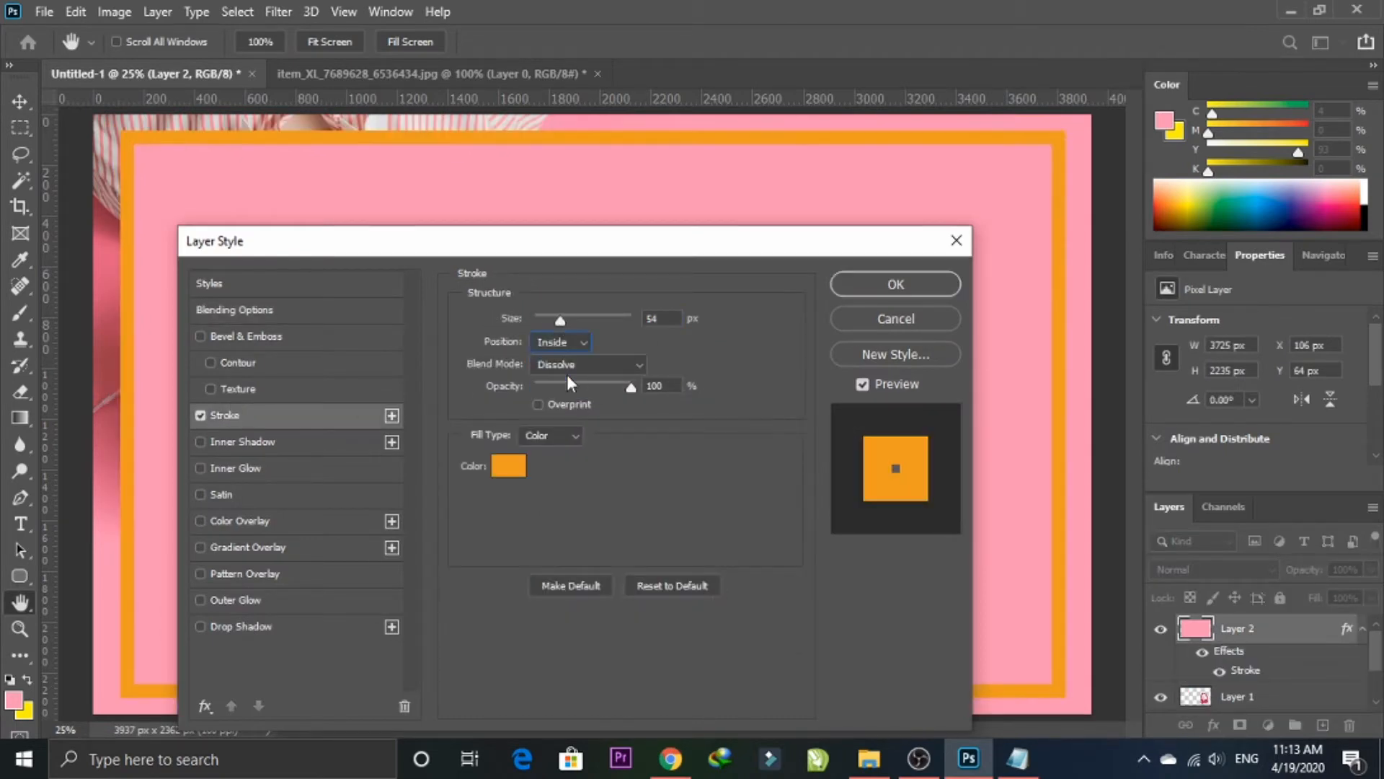
Step: Color the rectangle's stroke light grey #bfc9c7 sampled from the striped shirt, and set the layer's fill to 0%
click(509, 465)
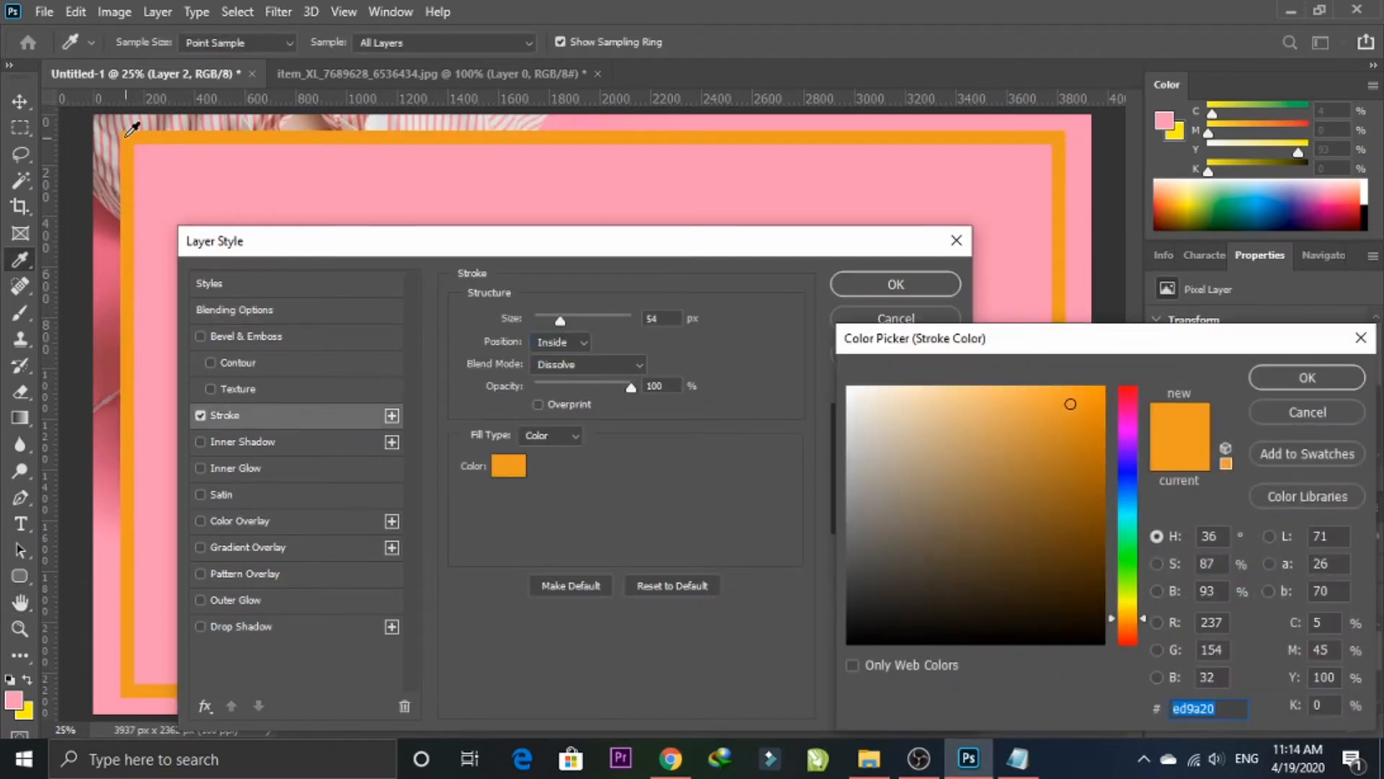
click(130, 119)
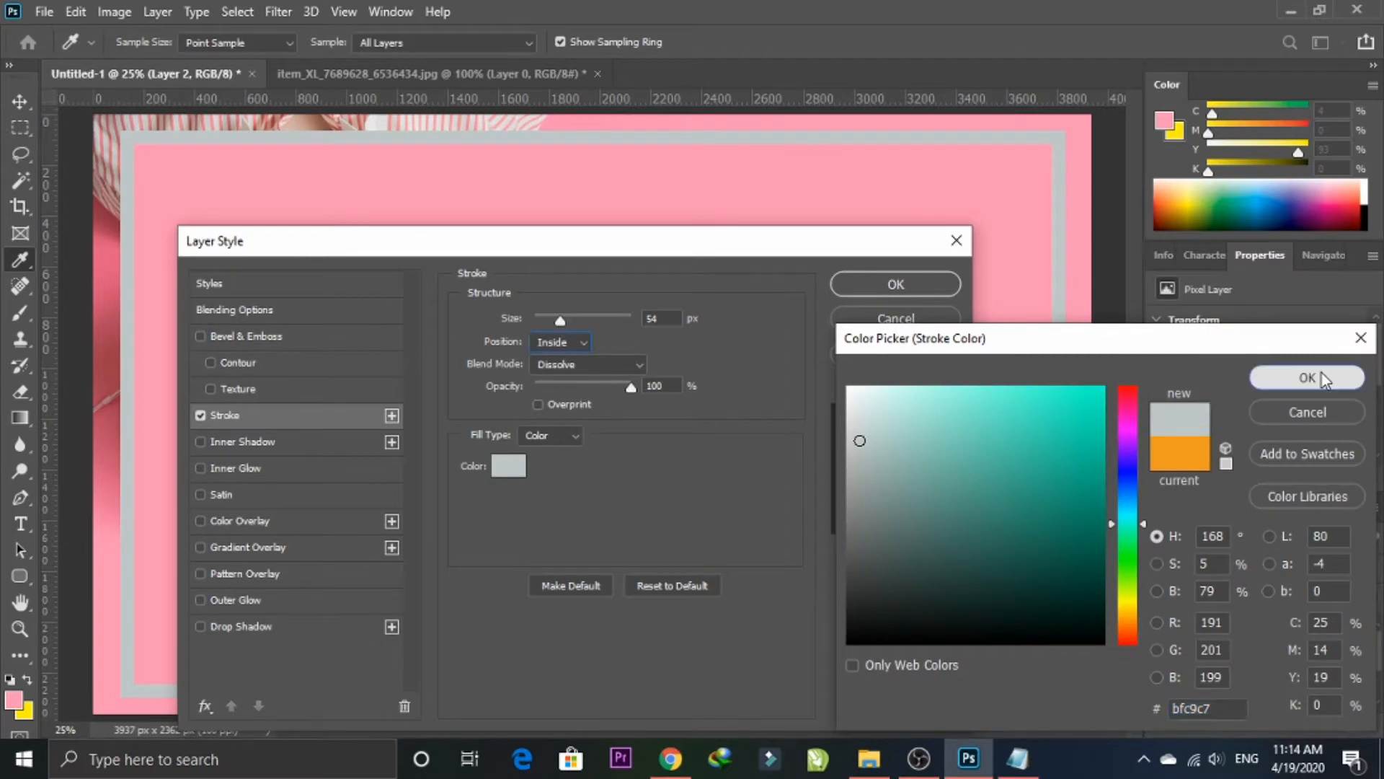
click(1301, 377)
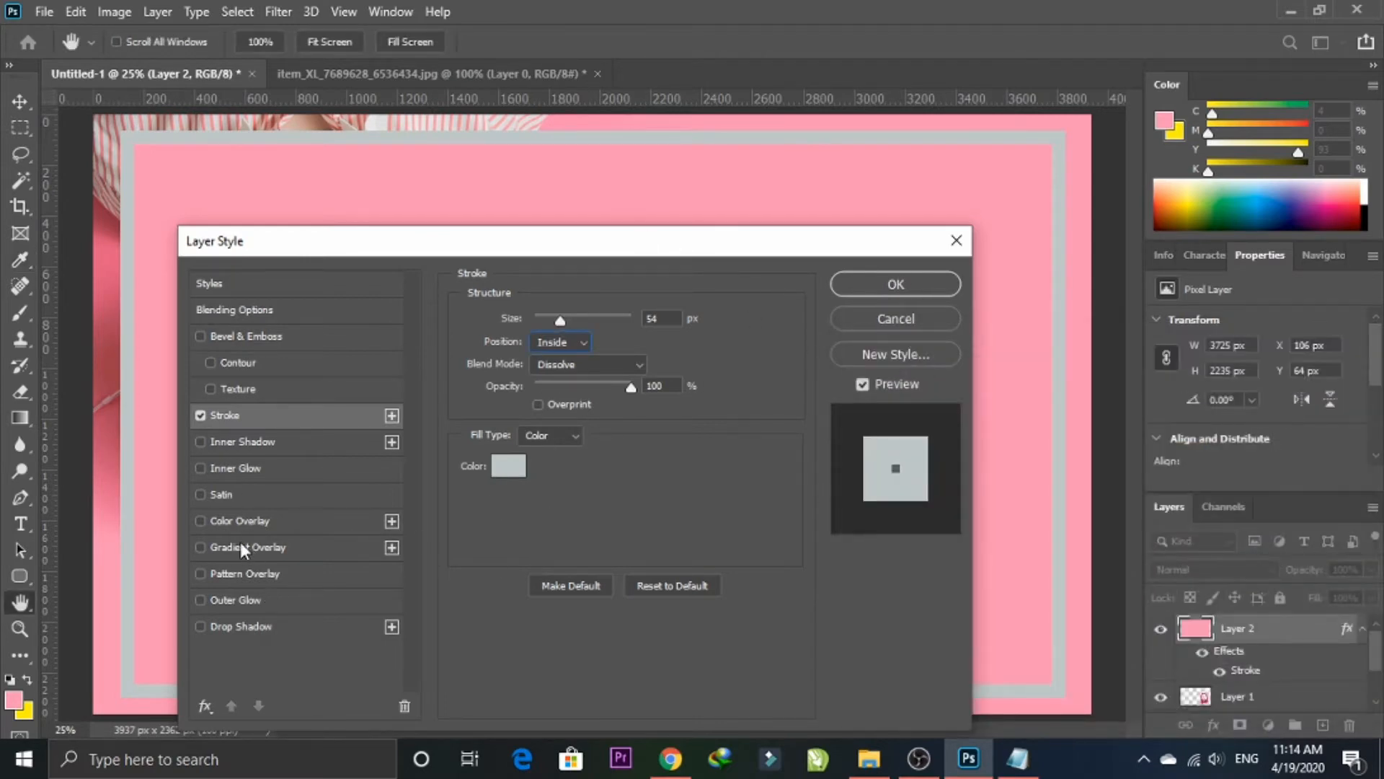
click(895, 285)
drag(1370, 598, 1231, 621)
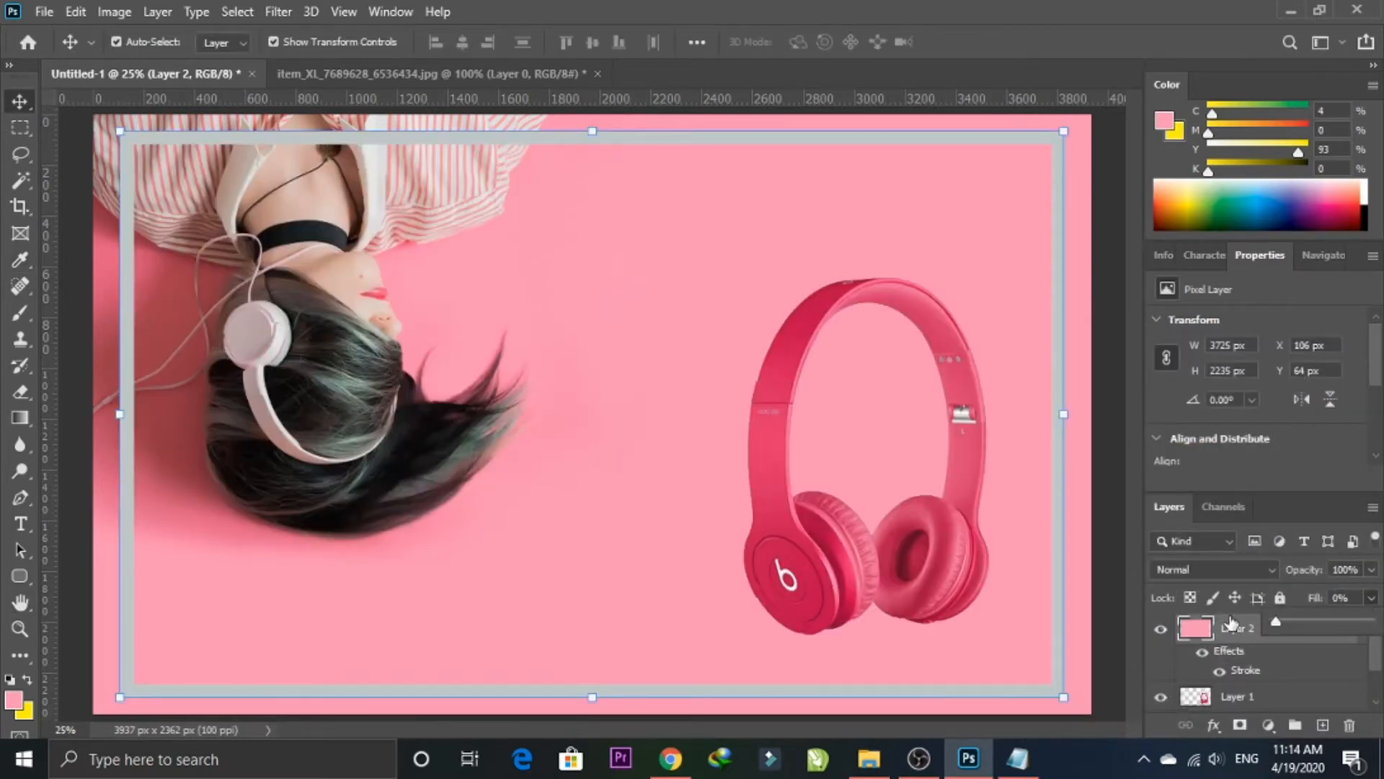
Step: Recolor the border frame's stroke to a pale beige tone, sampled from the girl's skin and lightened
click(1099, 433)
click(487, 138)
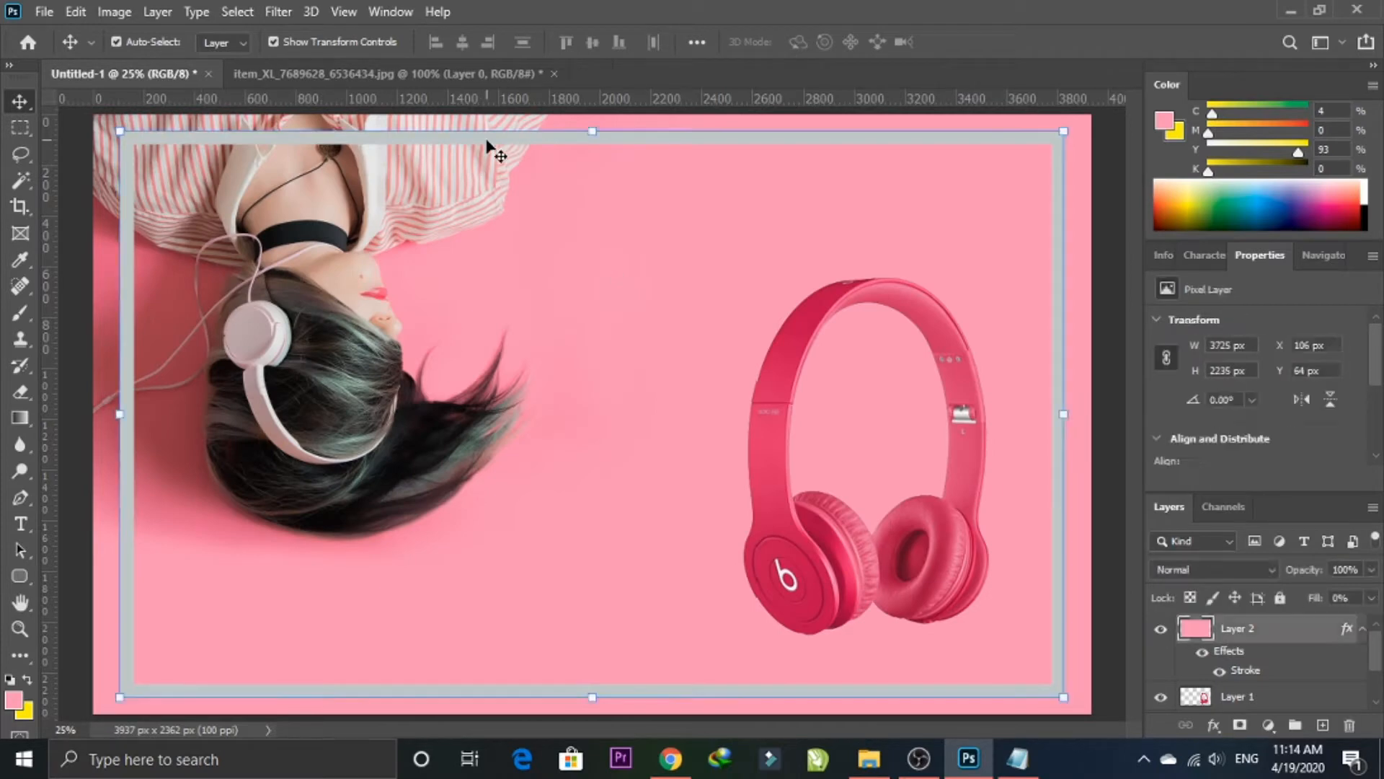
double_click(1347, 631)
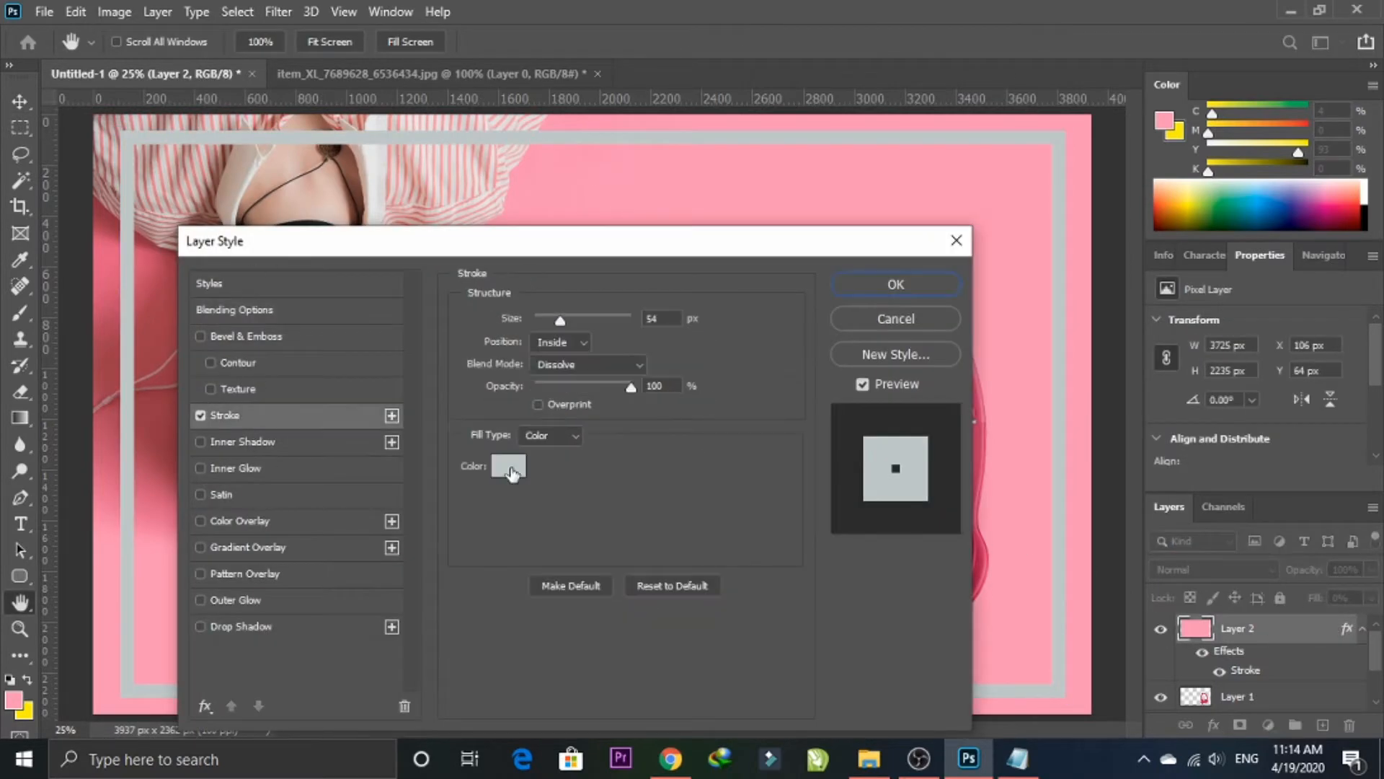
click(509, 466)
click(311, 215)
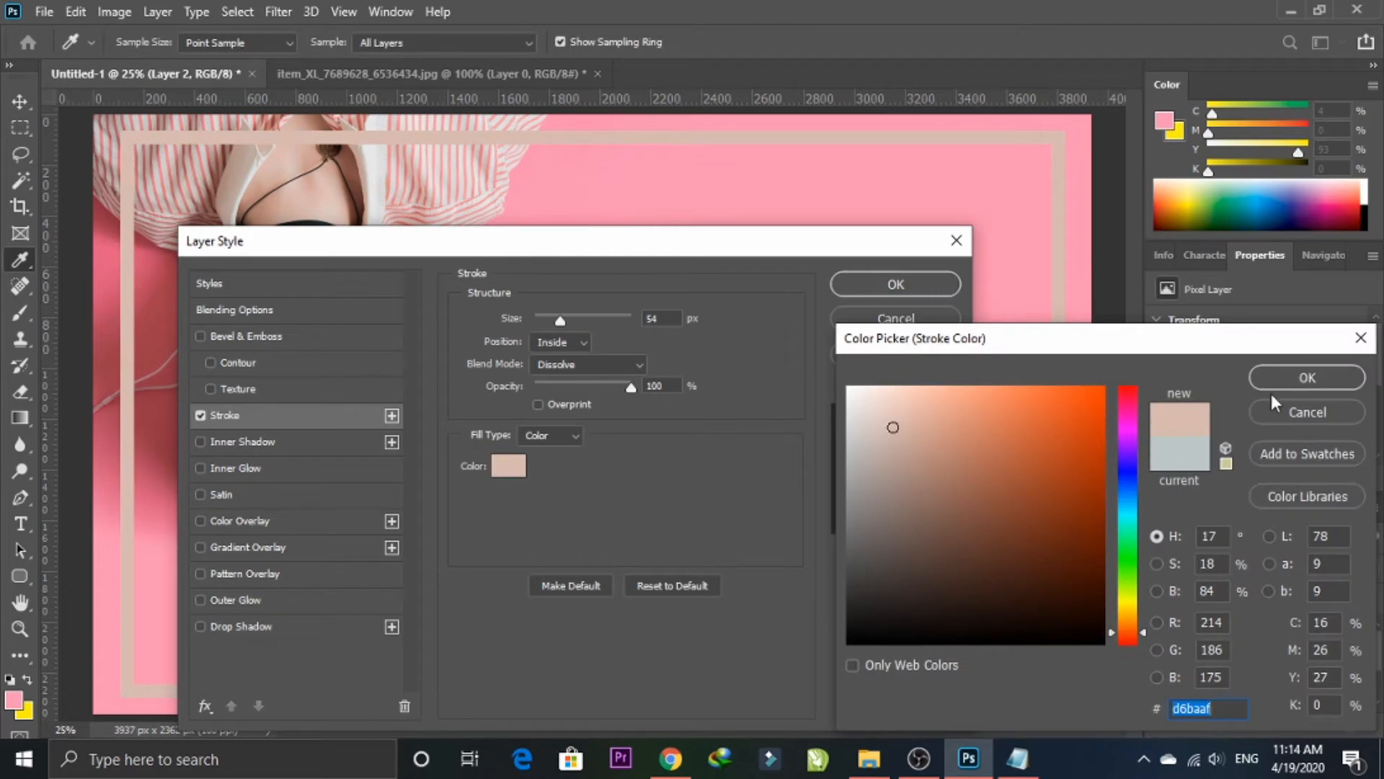
mouse_move(878, 422)
mouse_down()
mouse_move(868, 403)
mouse_move(864, 416)
mouse_up()
click(1286, 369)
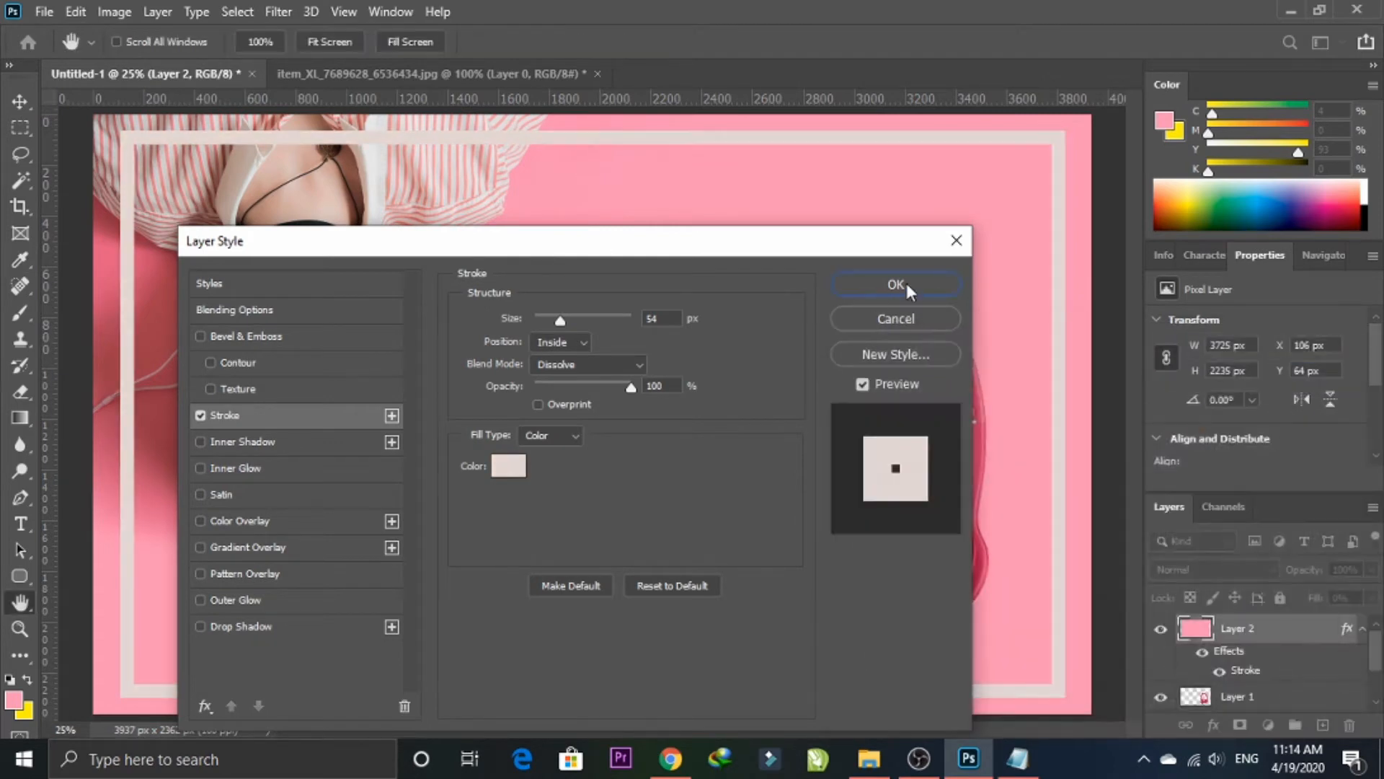
click(908, 290)
click(1116, 249)
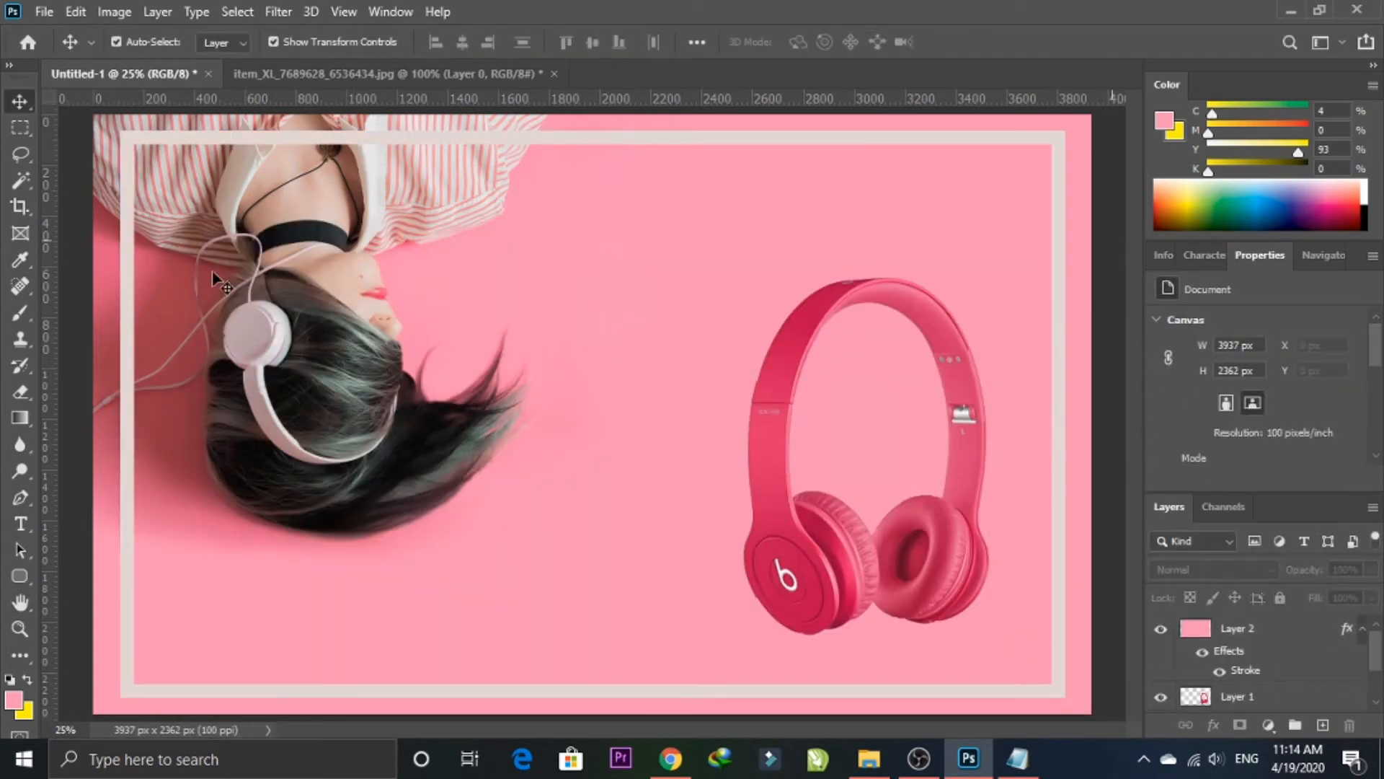
Step: Set the border frame layer's blend mode to Multiply and hide the layer
click(569, 139)
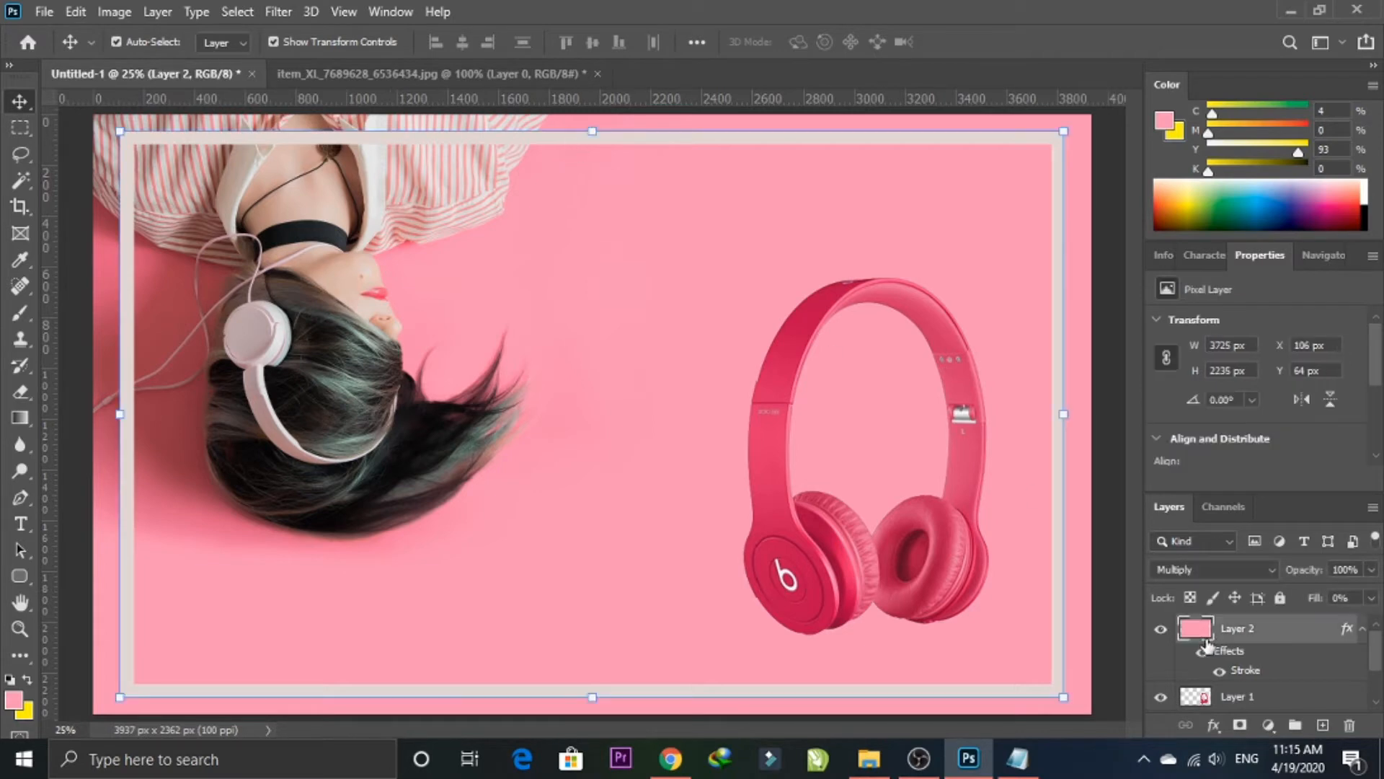
click(1117, 571)
click(803, 593)
click(1160, 630)
click(1110, 596)
Step: Scale the red headphone image to about 92% and shift it slightly towards the canvas's right edge
click(972, 559)
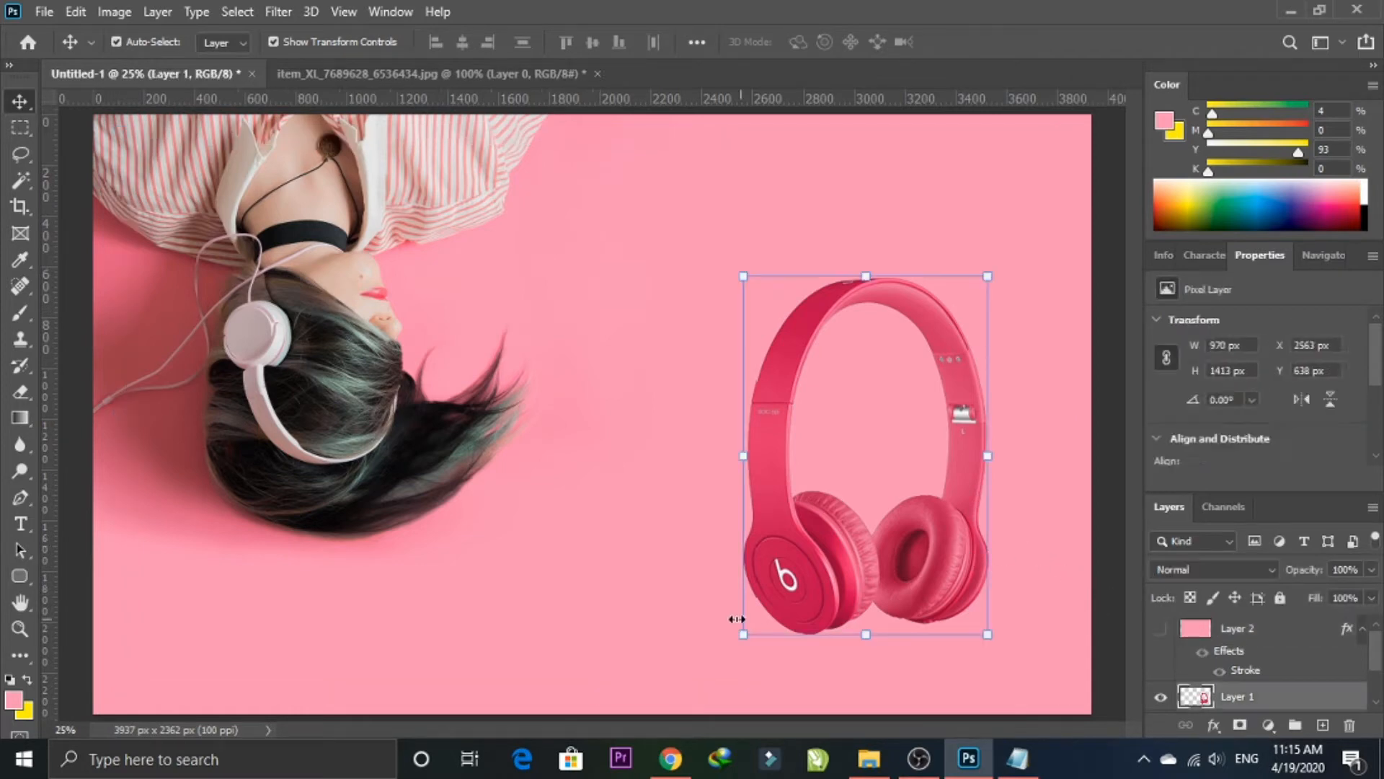
drag(743, 638, 764, 604)
drag(910, 569, 936, 589)
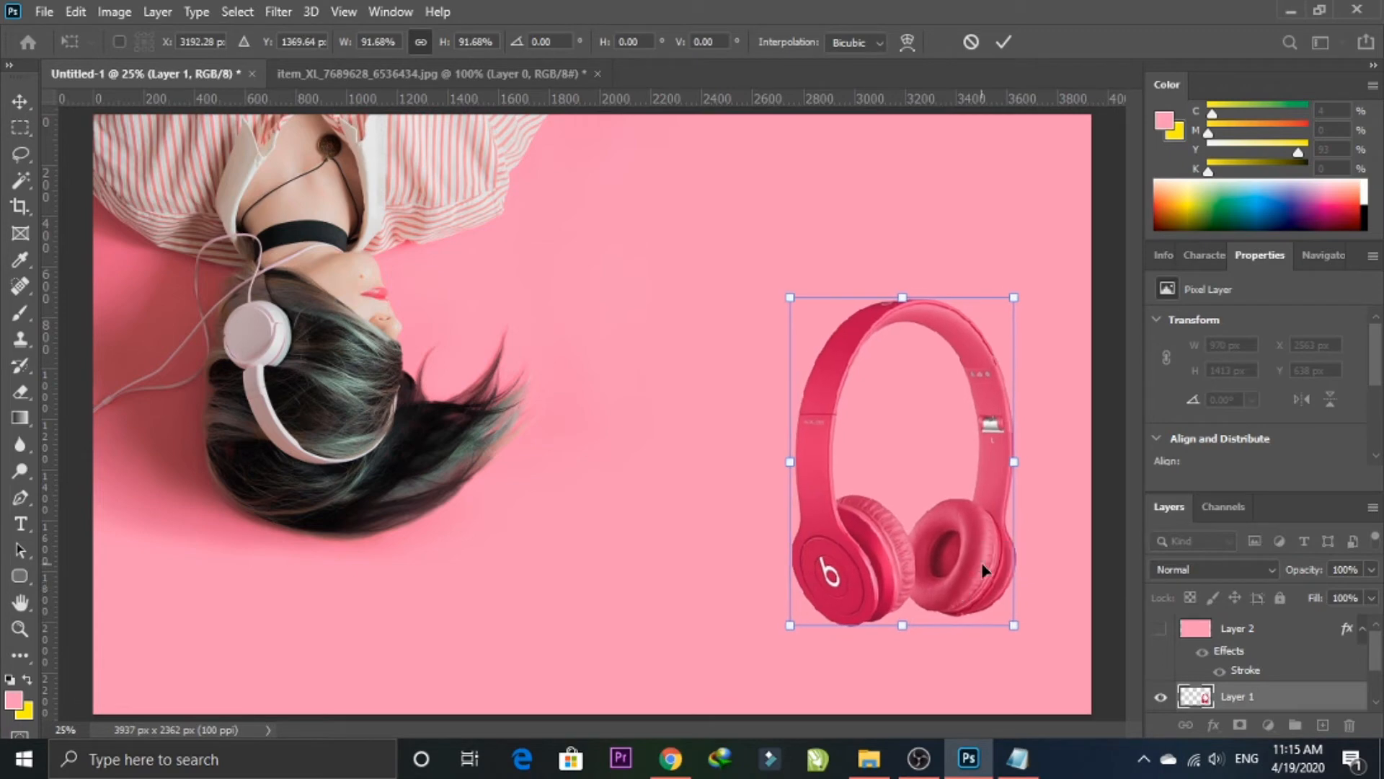
key(Return)
Step: Add the centered black text "HOT OFFER" in Gobold Regular at 72 pt, between the girl and the headphones near the canvas's upper edge
key(t)
click(636, 211)
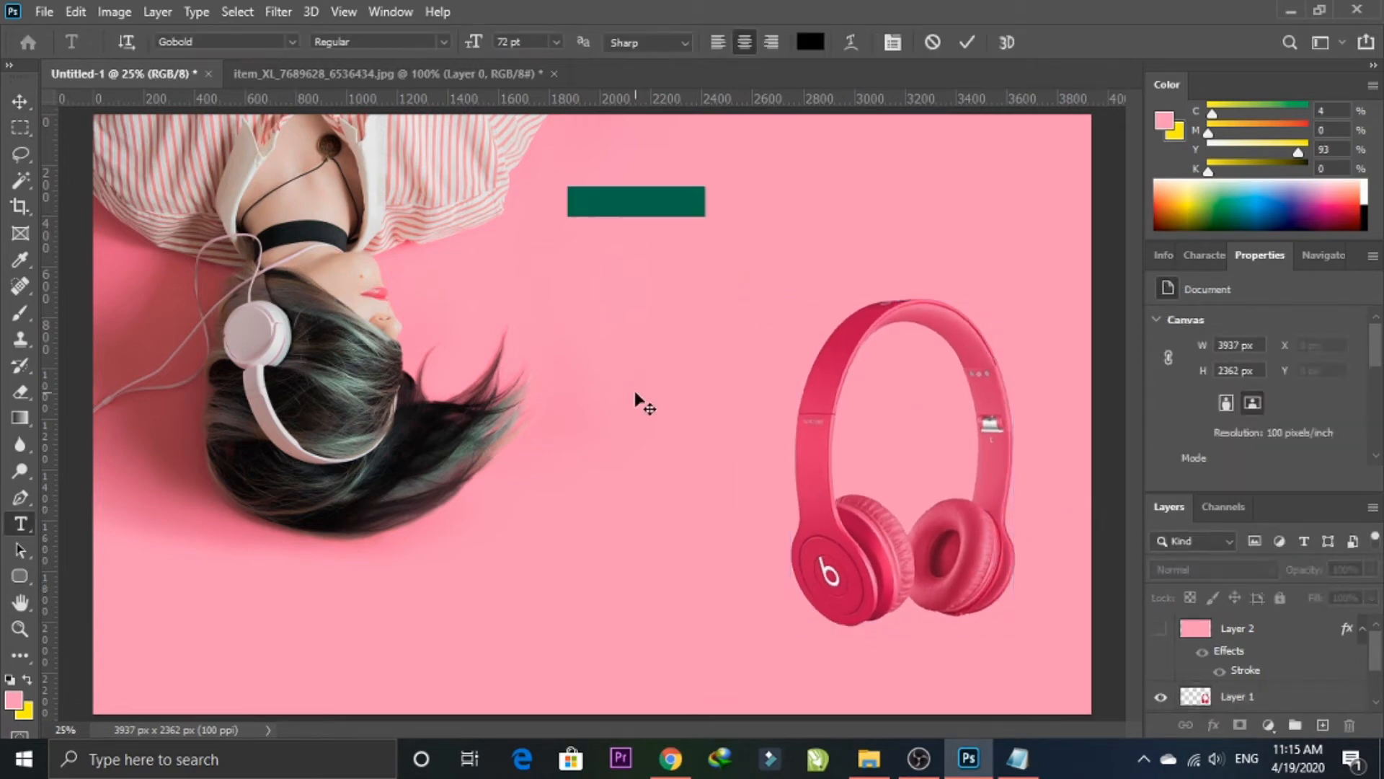
text(HOT OFFER)
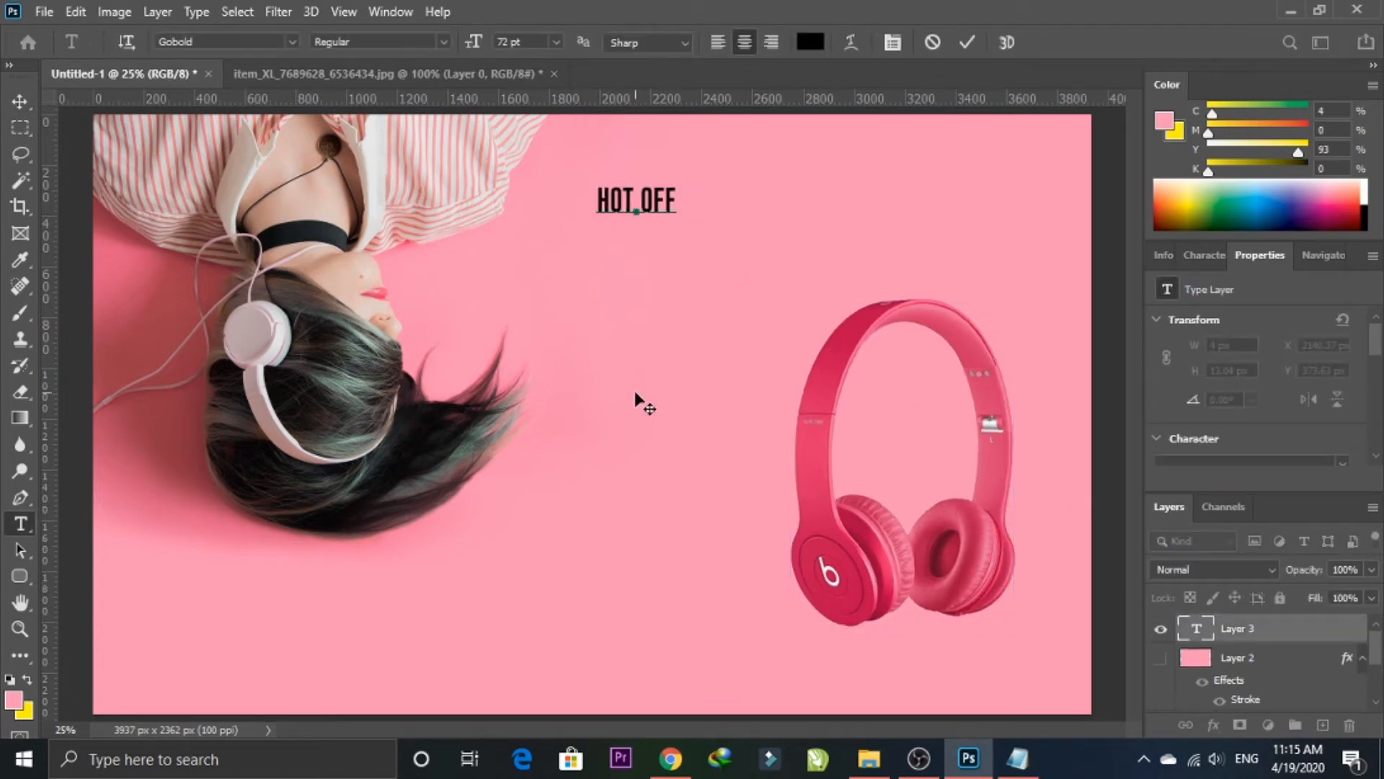
click(20, 100)
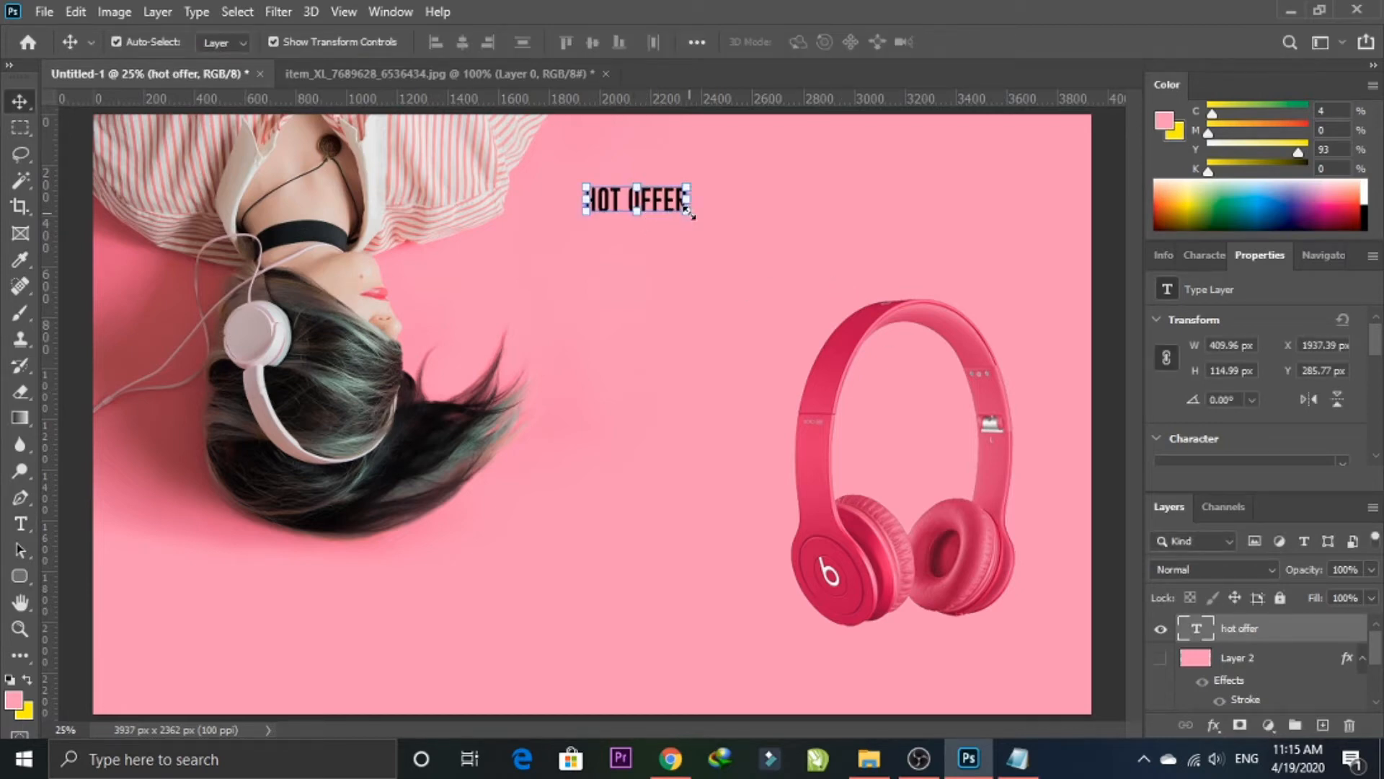
Step: Enlarge the HOT OFFER text to about 294% and move it above the red headphones
drag(689, 211, 889, 279)
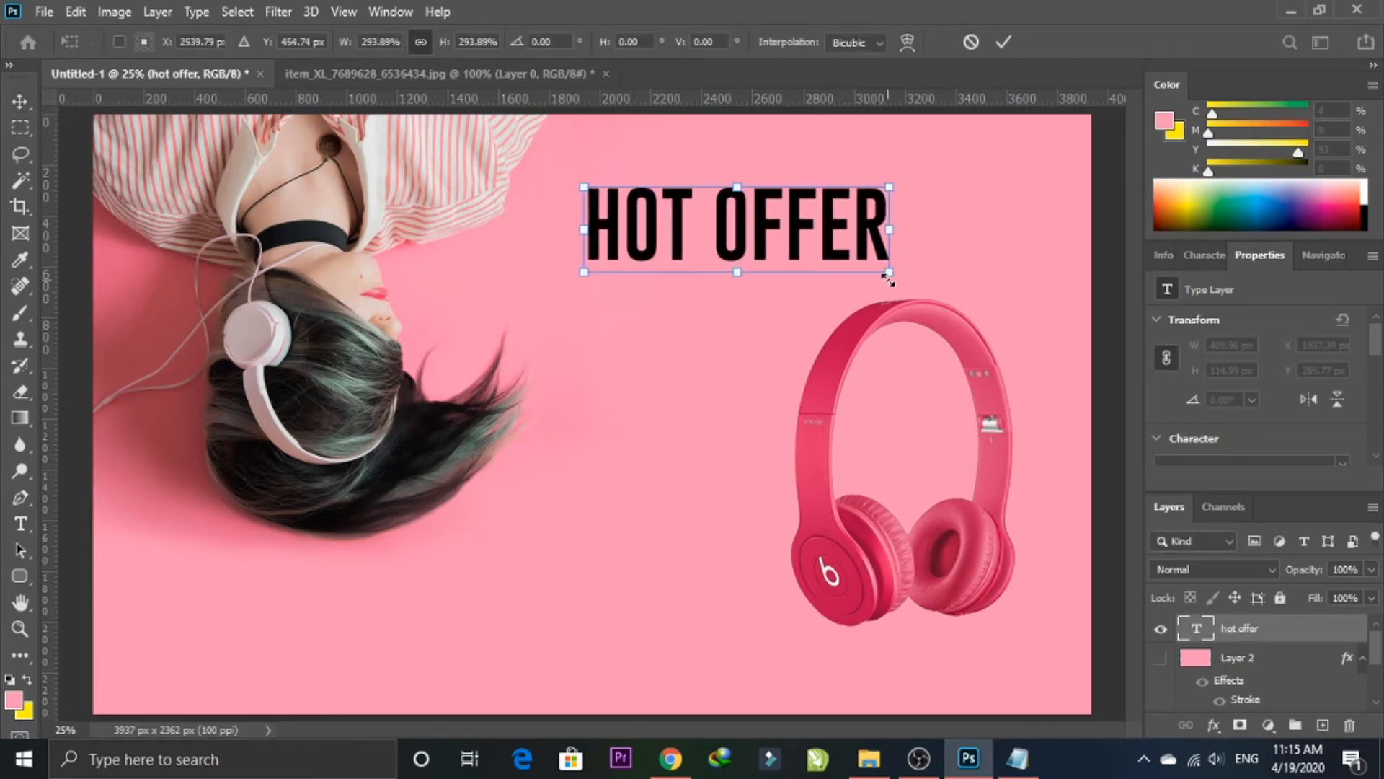
key(Return)
click(1109, 175)
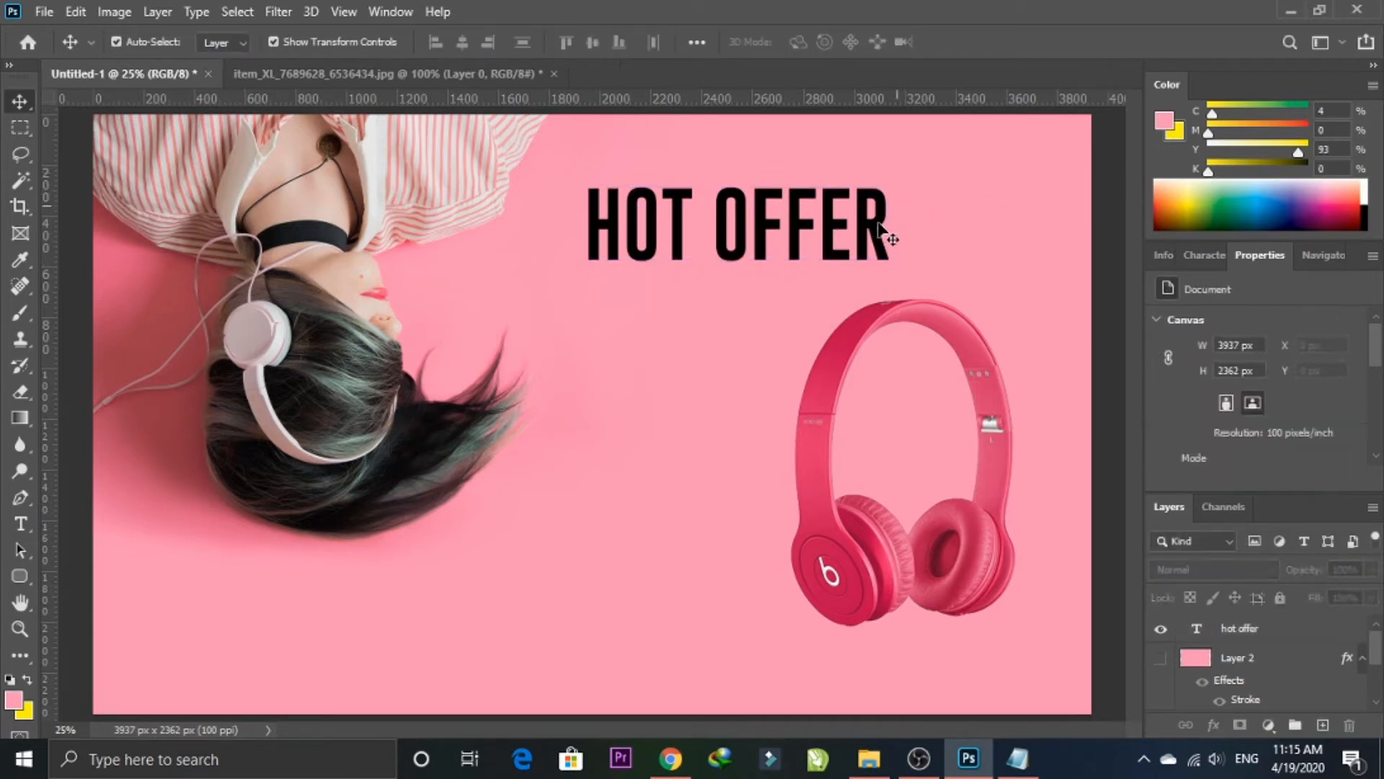
drag(881, 229, 971, 219)
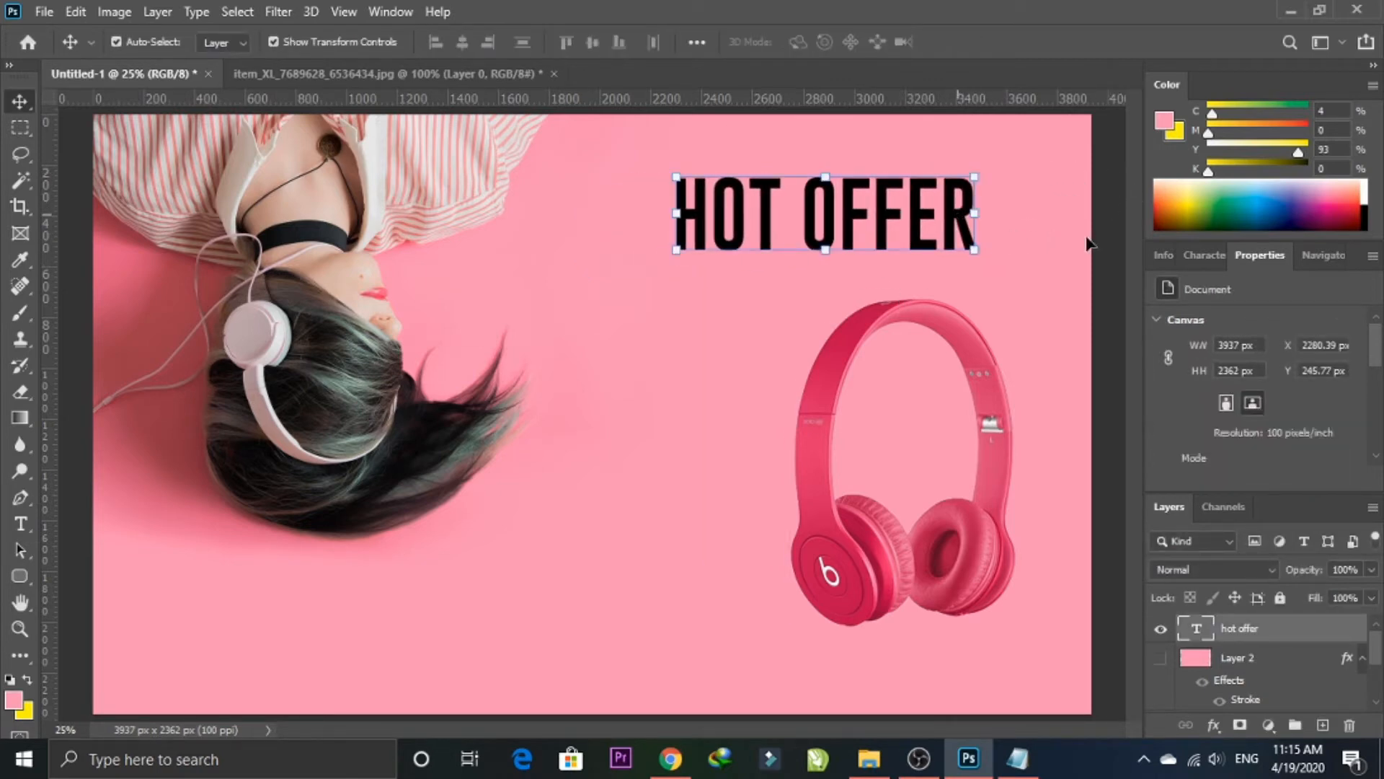
click(1088, 244)
Step: Draw a pink rounded rectangle about 1491 × 405 px with 500 px radius over the HOT OFFER text and rasterize its layer
key(z)
drag(638, 145, 1031, 288)
drag(954, 343, 474, 481)
key(v)
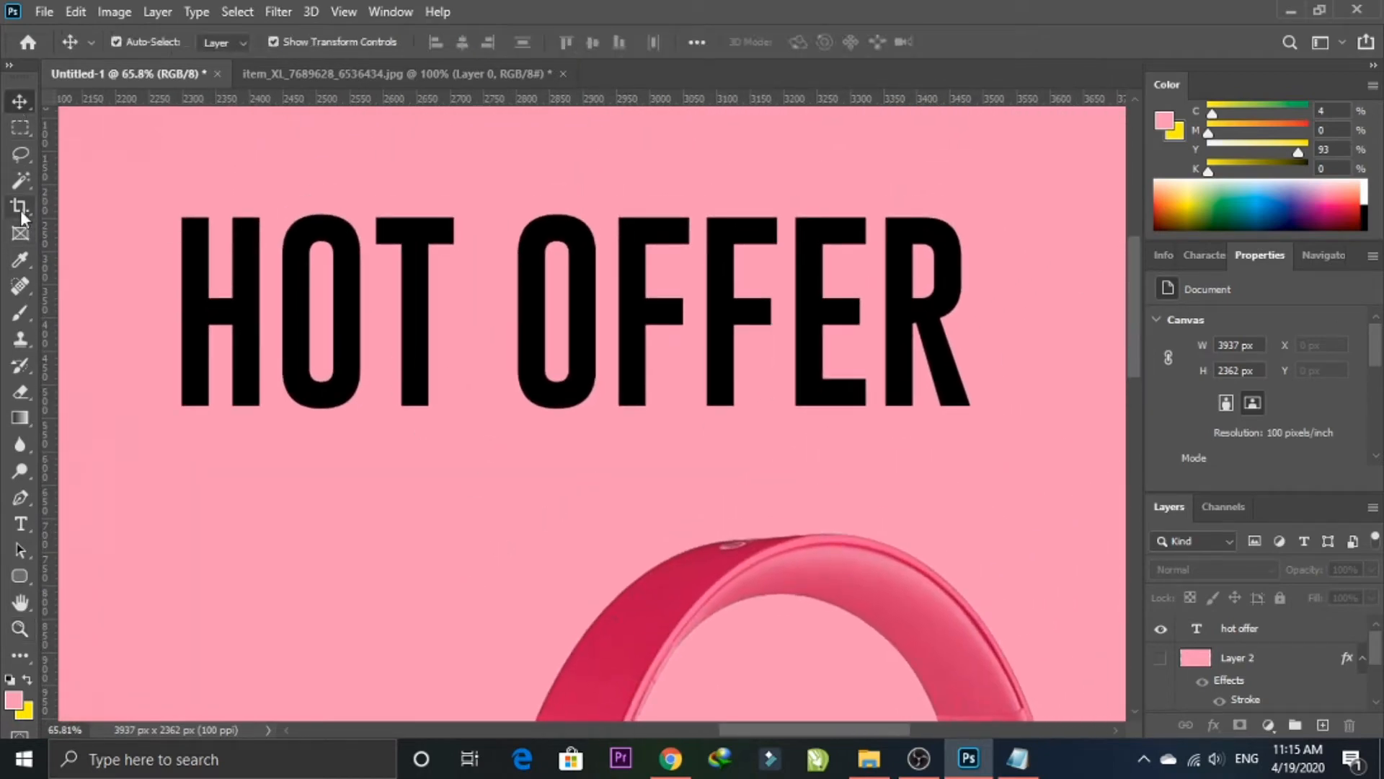
drag(23, 128, 80, 129)
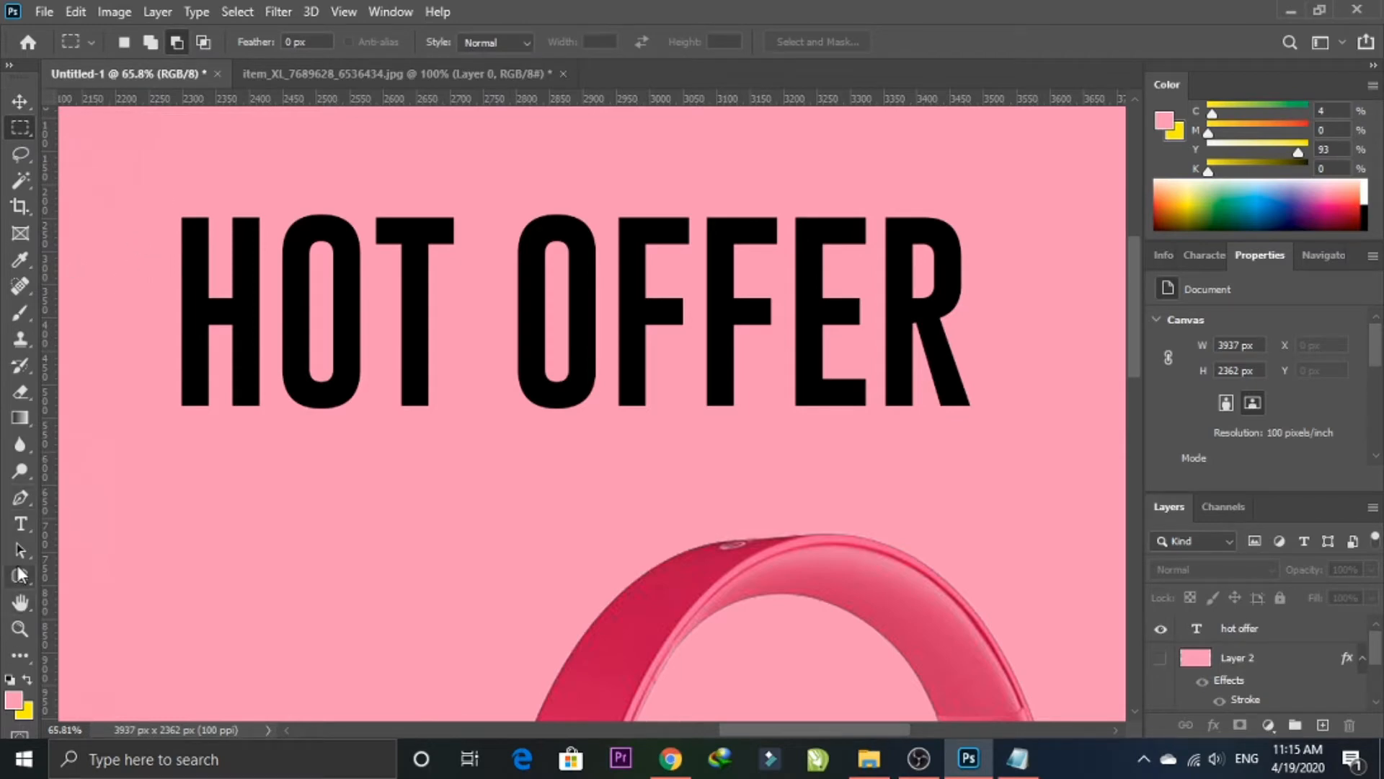
drag(20, 574, 115, 594)
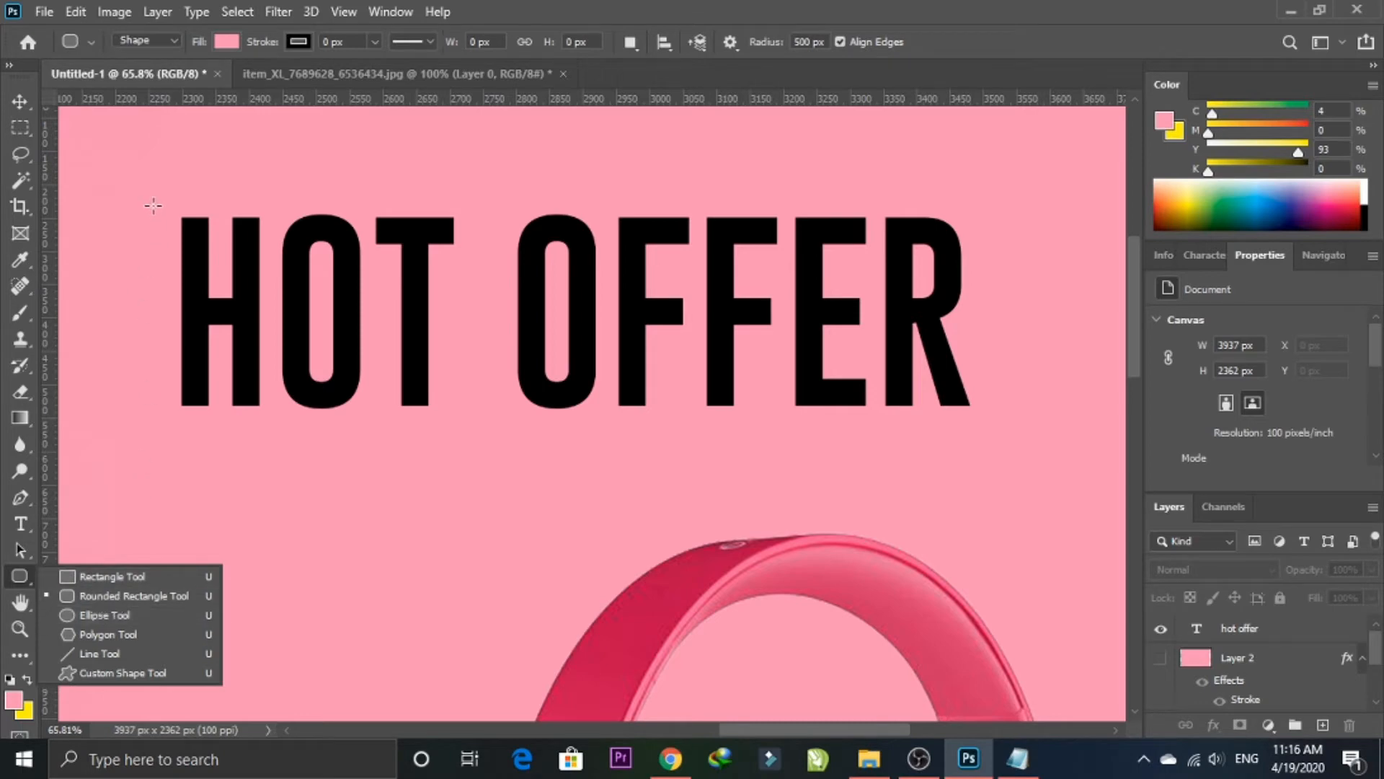
drag(153, 206, 1114, 475)
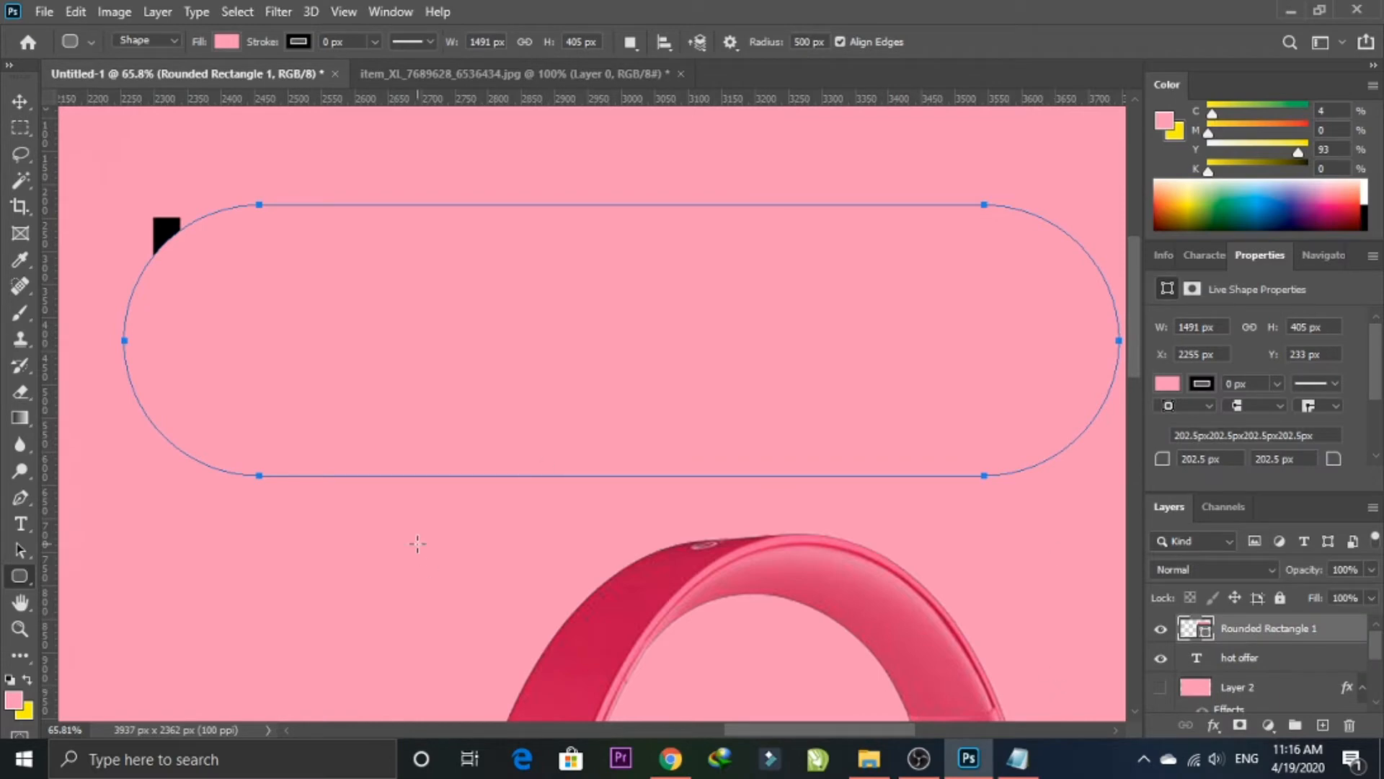
right_click(1355, 626)
click(1182, 306)
Step: Add a white Color Overlay effect at 100% opacity to the rounded rectangle layer
double_click(1349, 629)
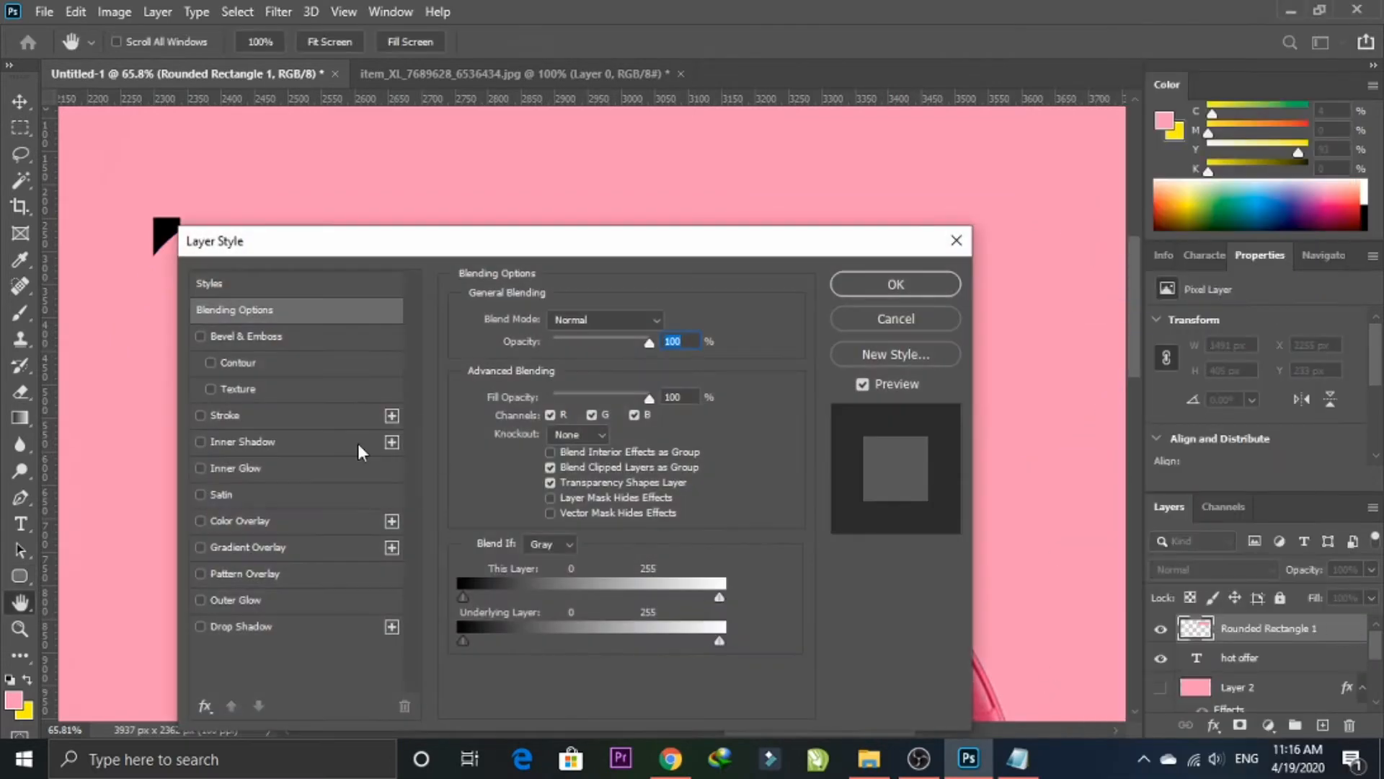
click(258, 513)
click(669, 321)
click(874, 397)
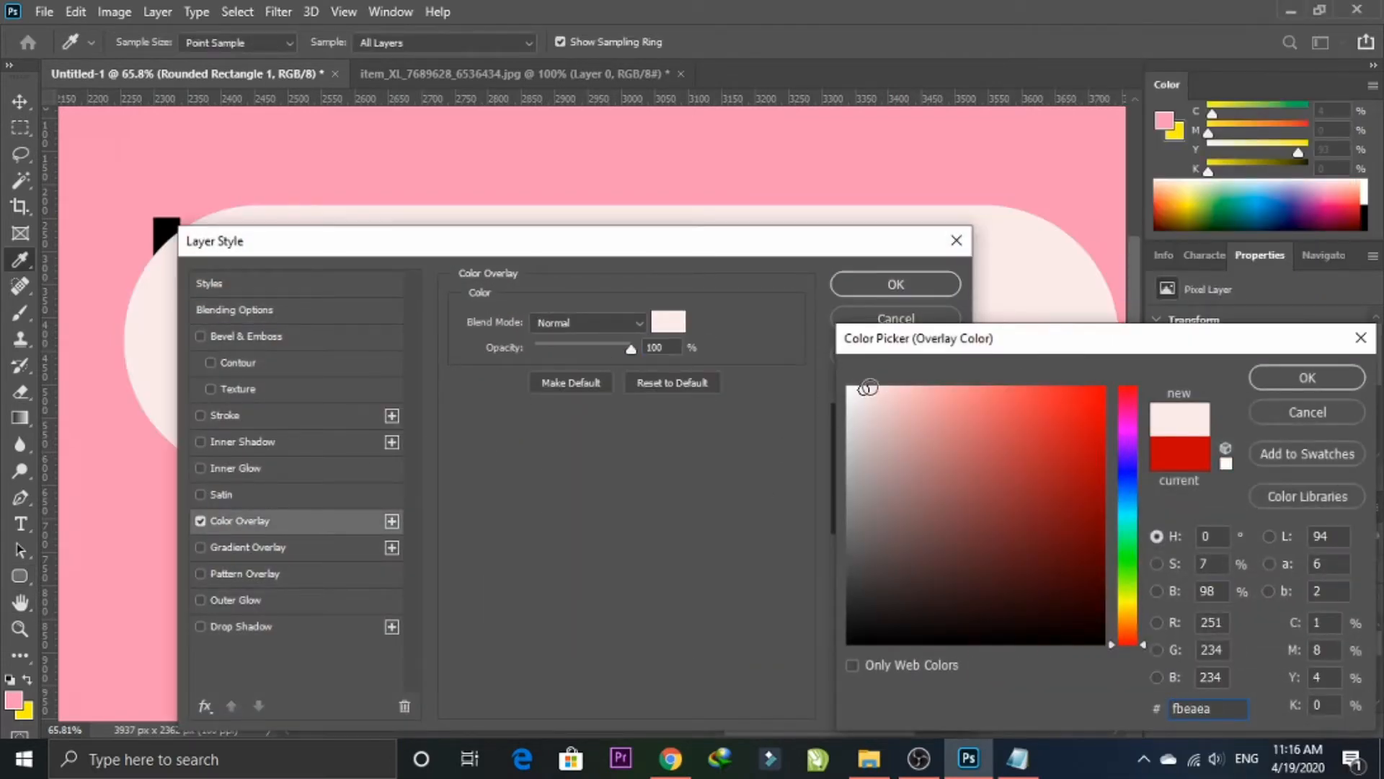
click(849, 387)
click(1307, 377)
Step: Add an 18 px inside Stroke to the rounded rectangle in the pink sampled from the banner background
drag(572, 250, 644, 279)
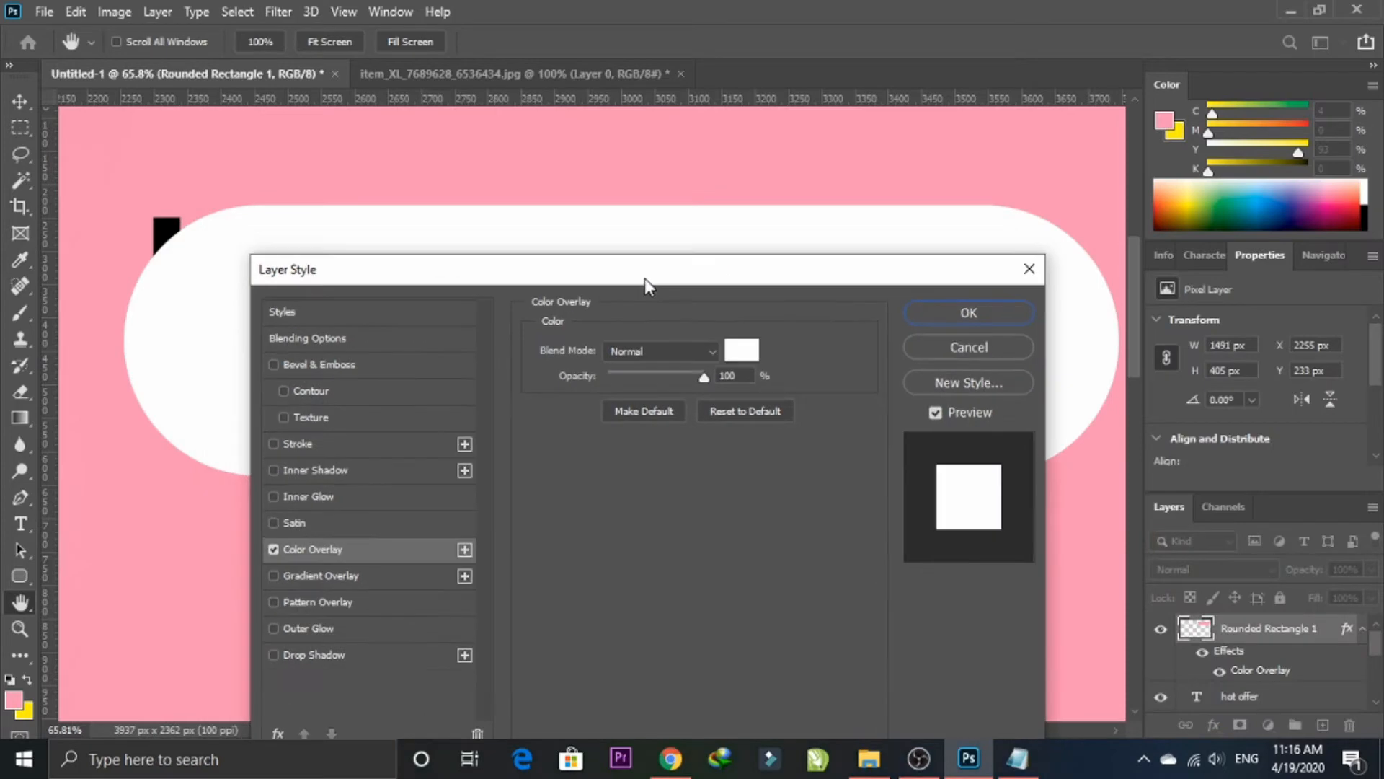
click(297, 444)
drag(633, 349, 620, 348)
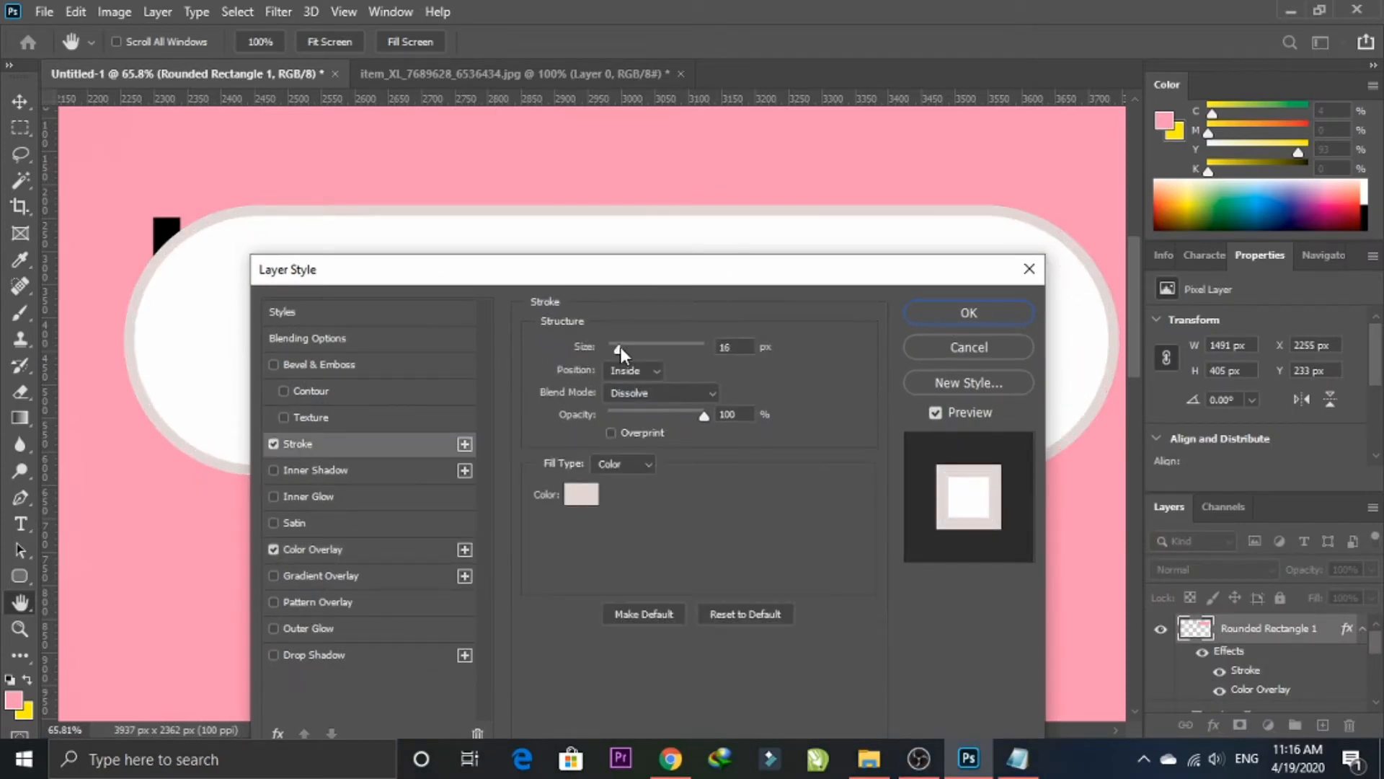
click(581, 493)
click(545, 172)
click(1307, 377)
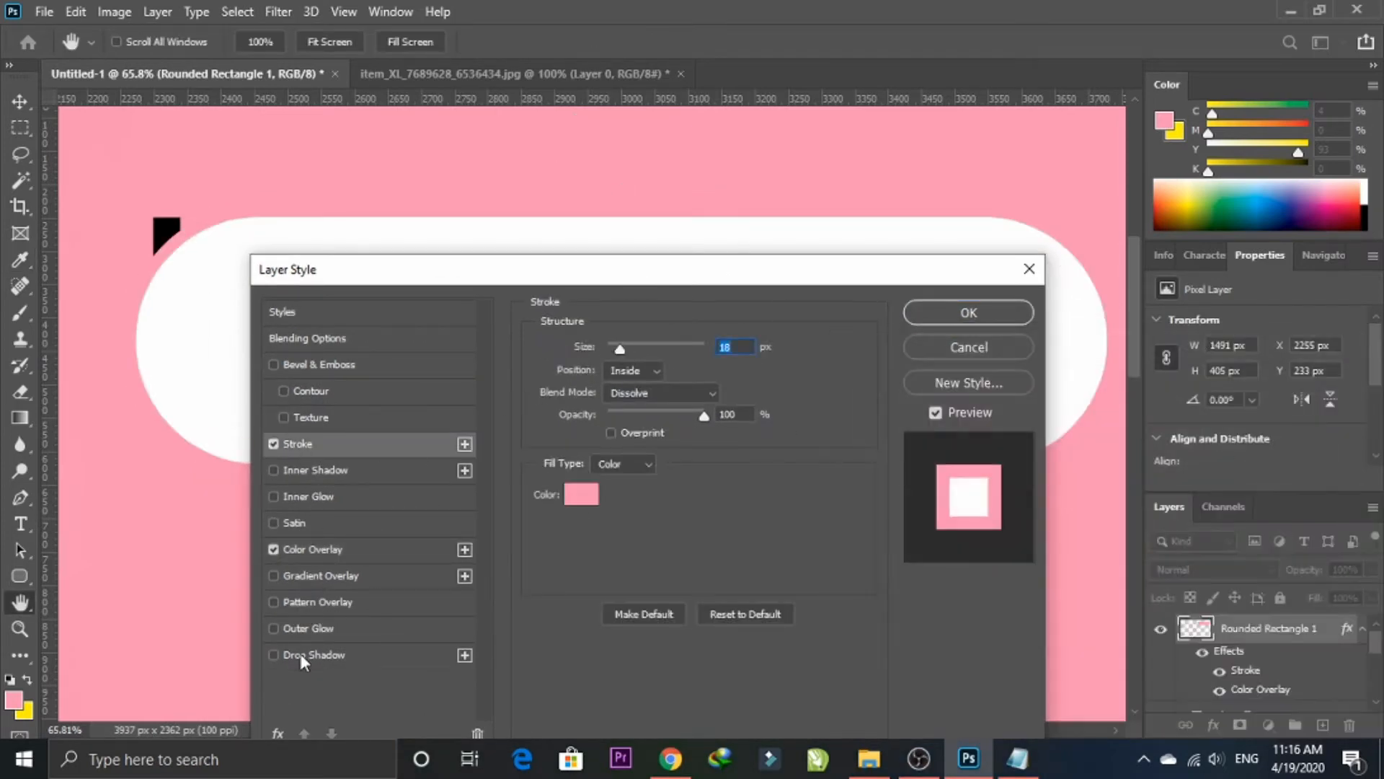
Step: Apply a black Inner Shadow to the rounded rectangle with 72% opacity, 18 px distance, 25% choke and 49 px size
click(310, 655)
click(274, 655)
click(324, 470)
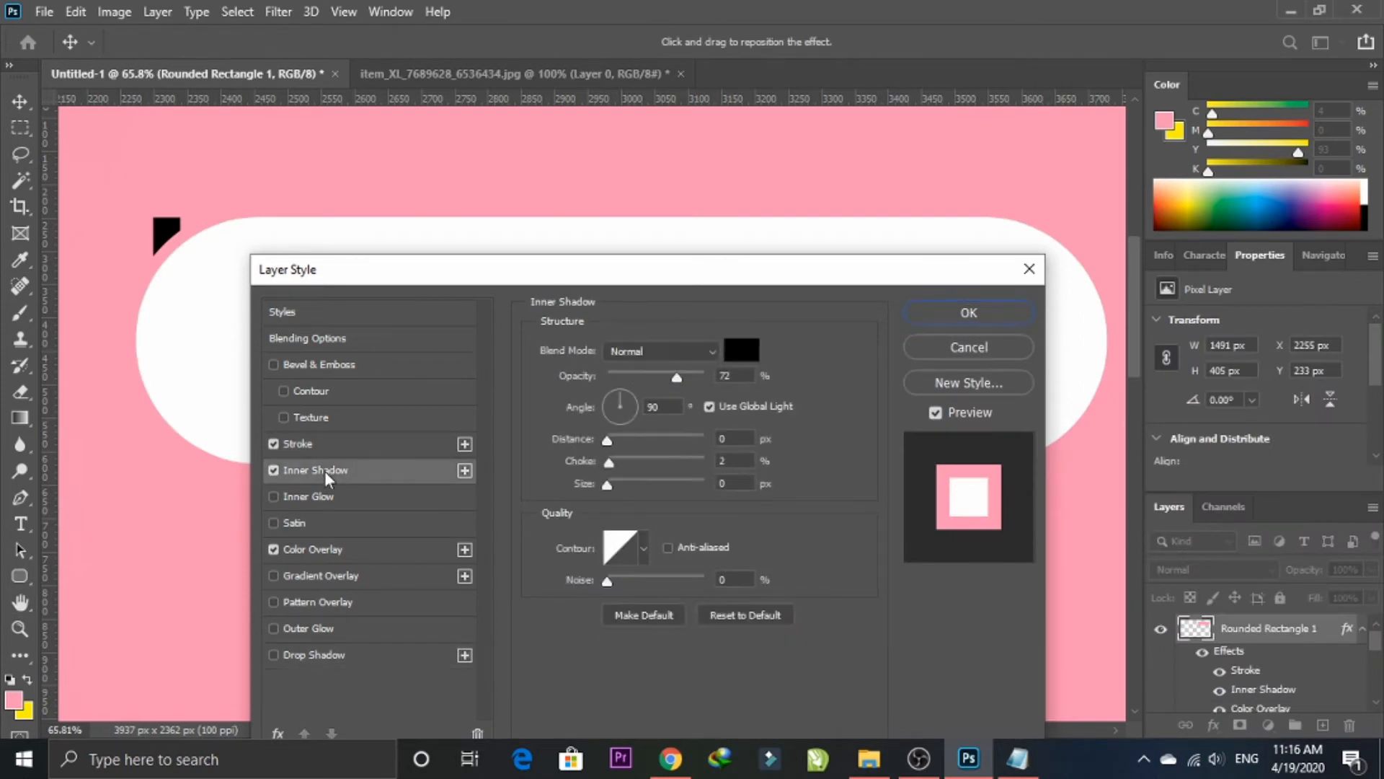
drag(621, 440, 625, 439)
drag(610, 461, 633, 481)
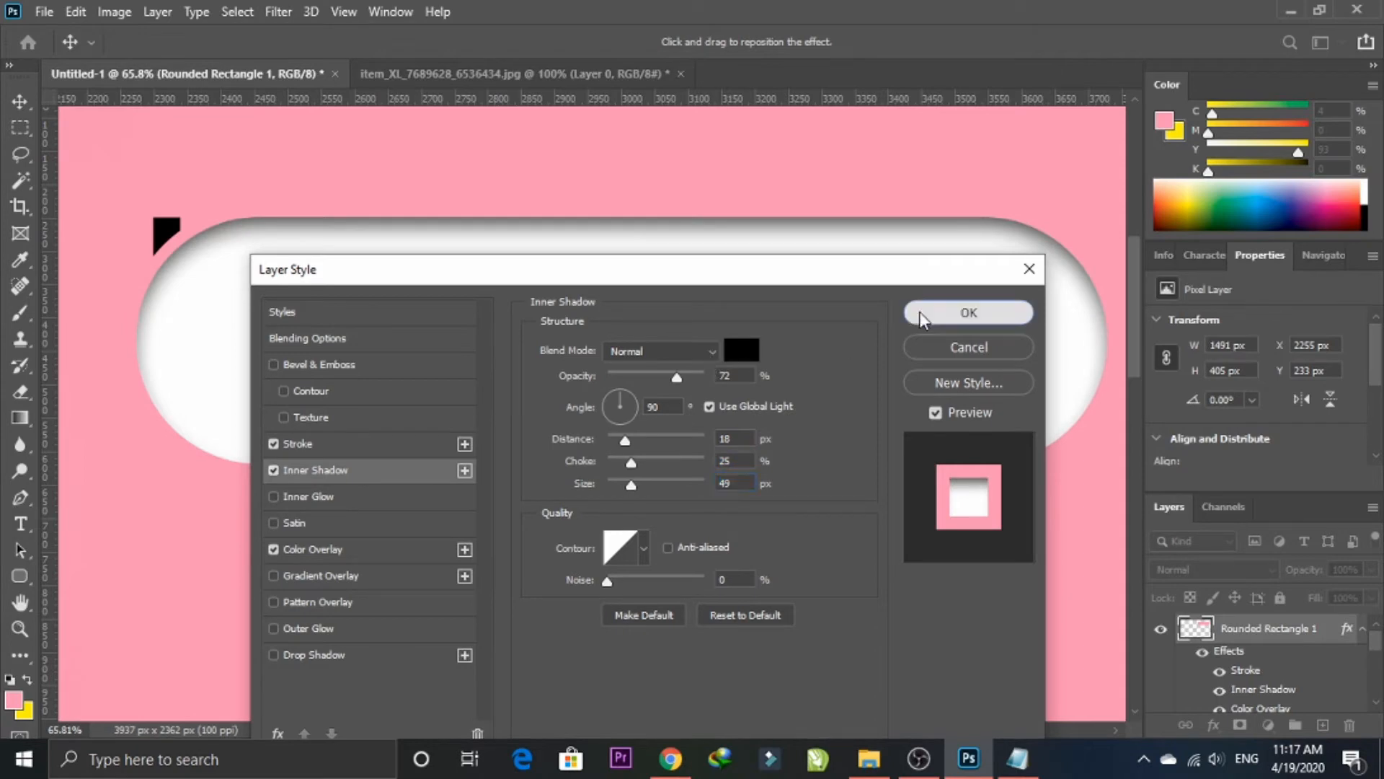
click(968, 312)
Step: Bring the HOT OFFER text in front of the white rounded rectangle, move it inside and center it horizontally
click(154, 225)
click(157, 224)
key(ctrl+bracketright)
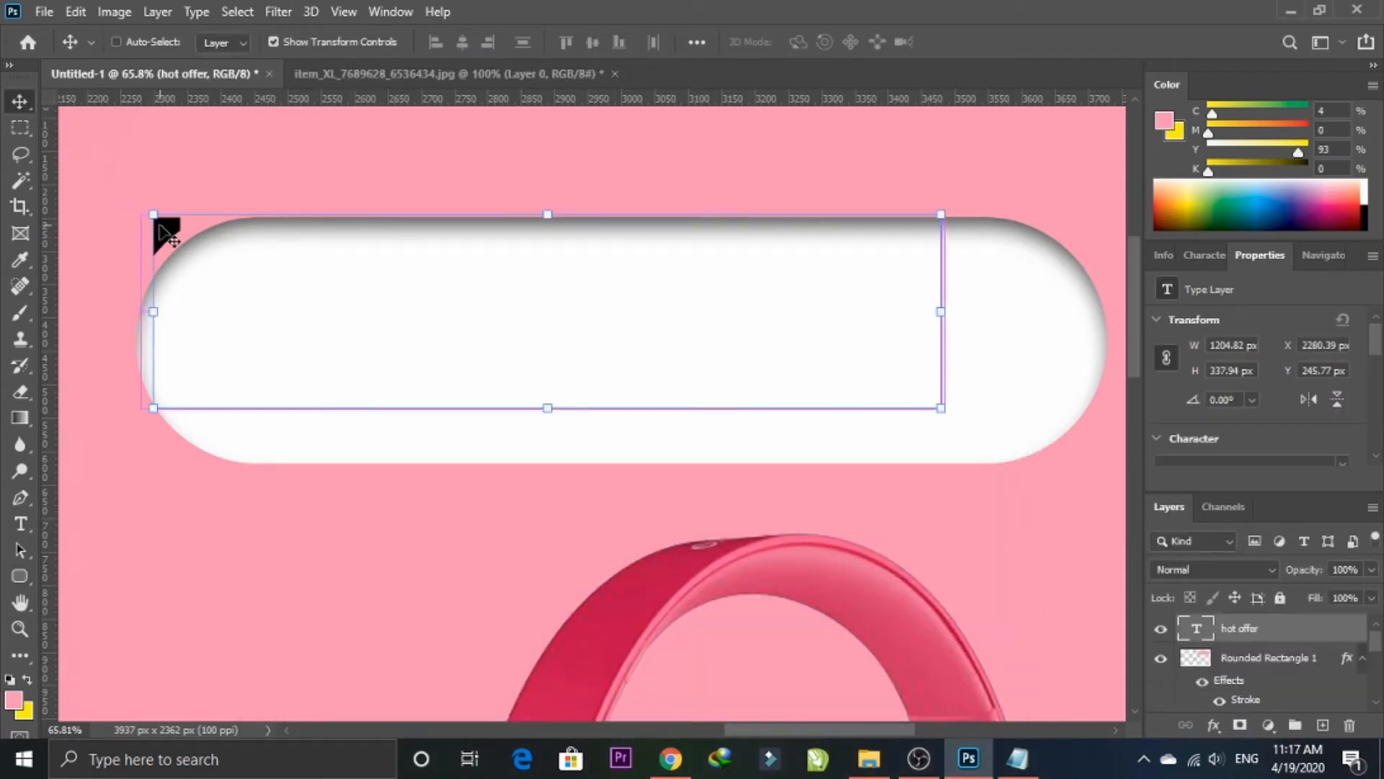
drag(278, 330, 346, 371)
shift+click(923, 339)
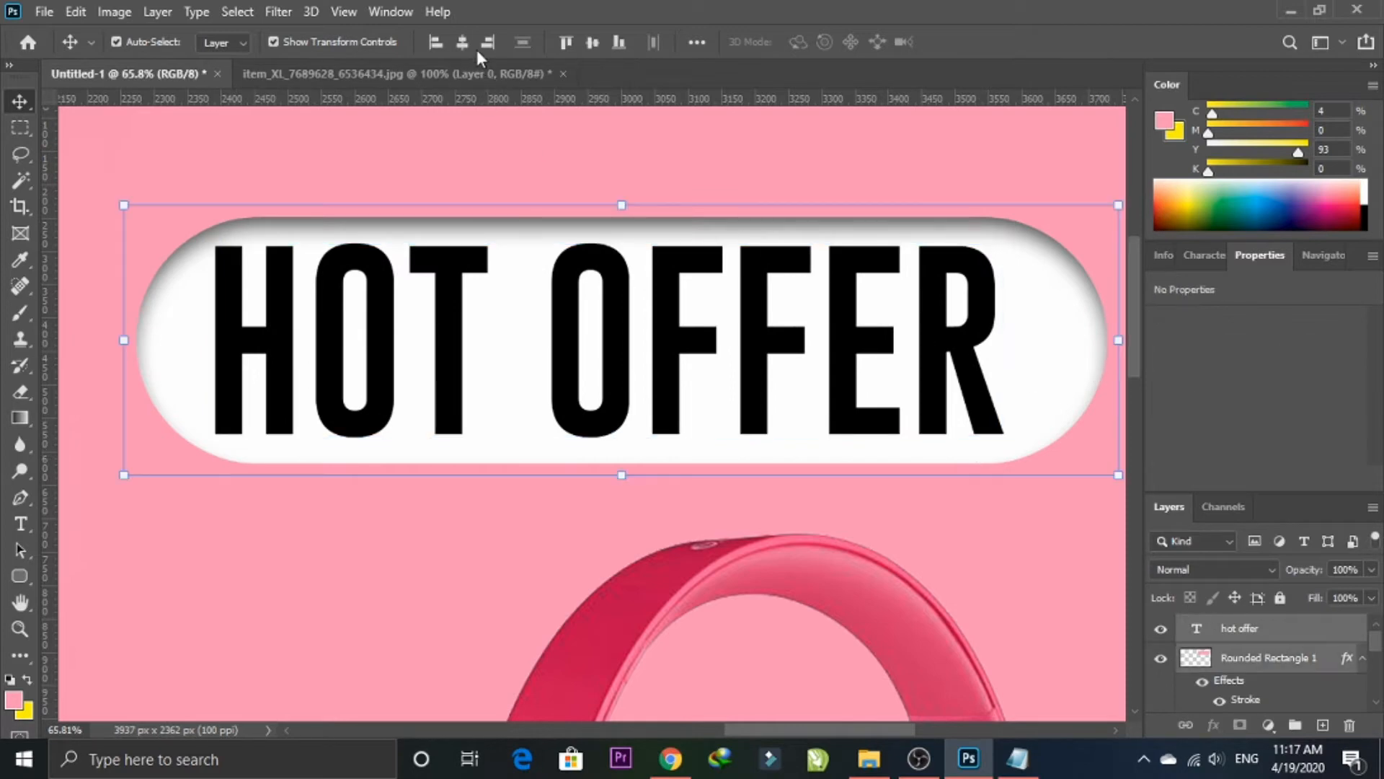
click(462, 42)
click(584, 137)
Step: Scale the HOT OFFER text down to about 1057 × 296 px
click(407, 319)
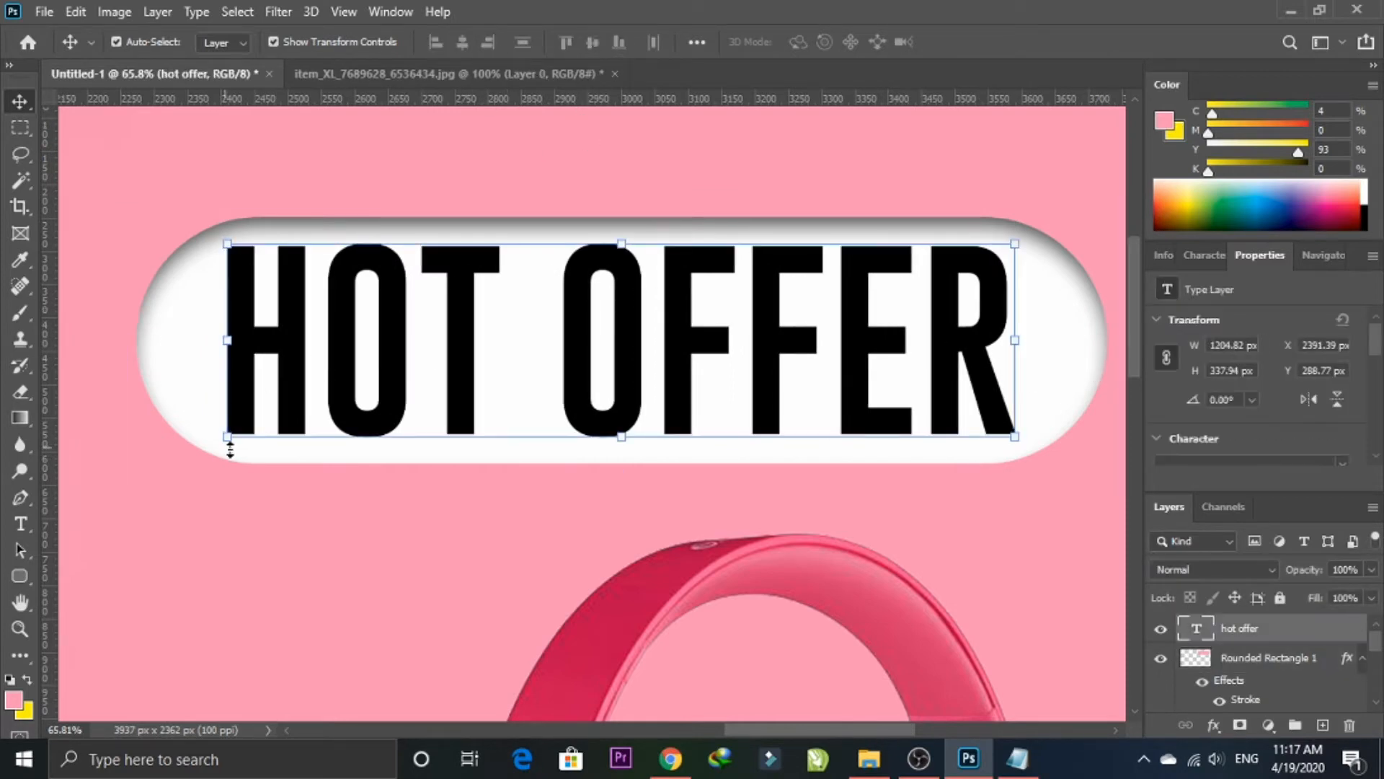
key(ctrl+t)
drag(207, 468, 323, 413)
key(Return)
Step: Center the HOT OFFER text horizontally and vertically on the white rounded rectangle
shift+click(257, 308)
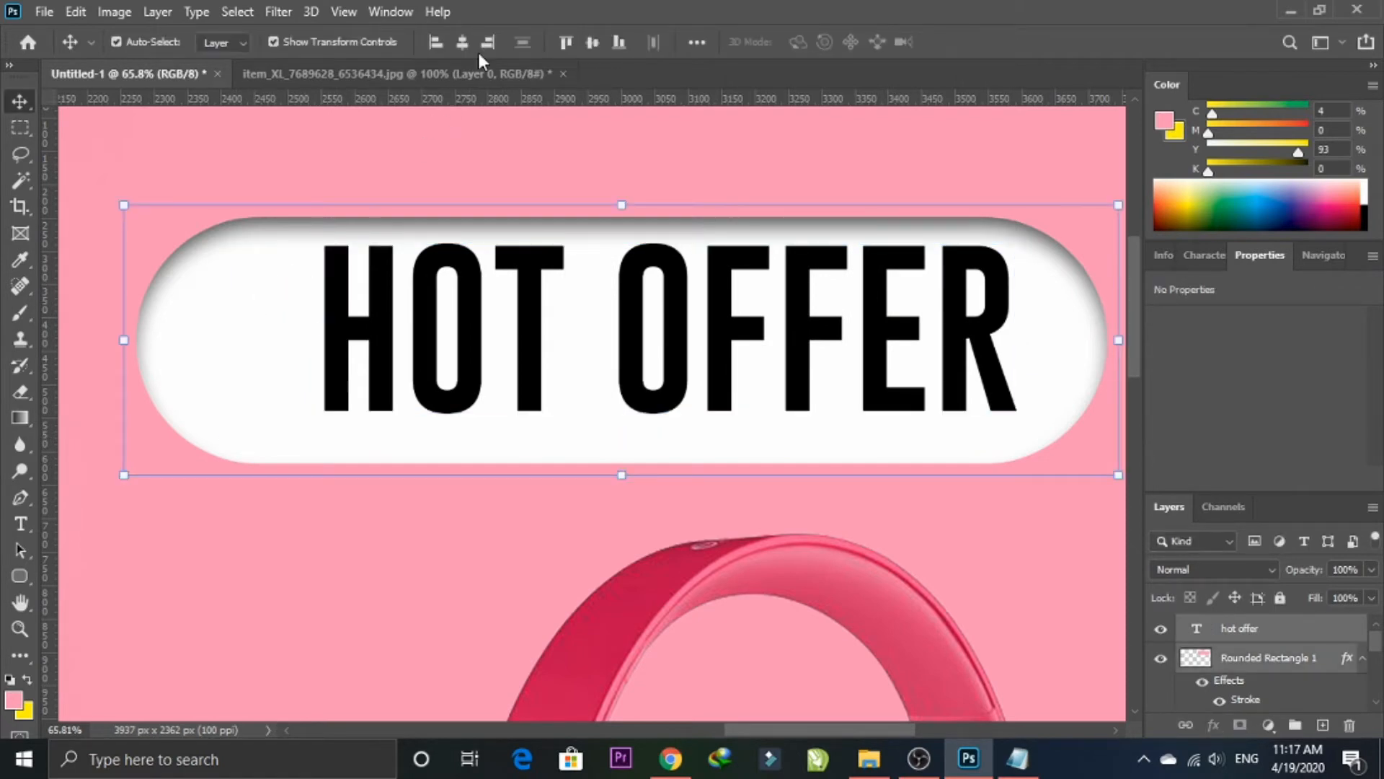
click(462, 42)
click(593, 42)
click(537, 151)
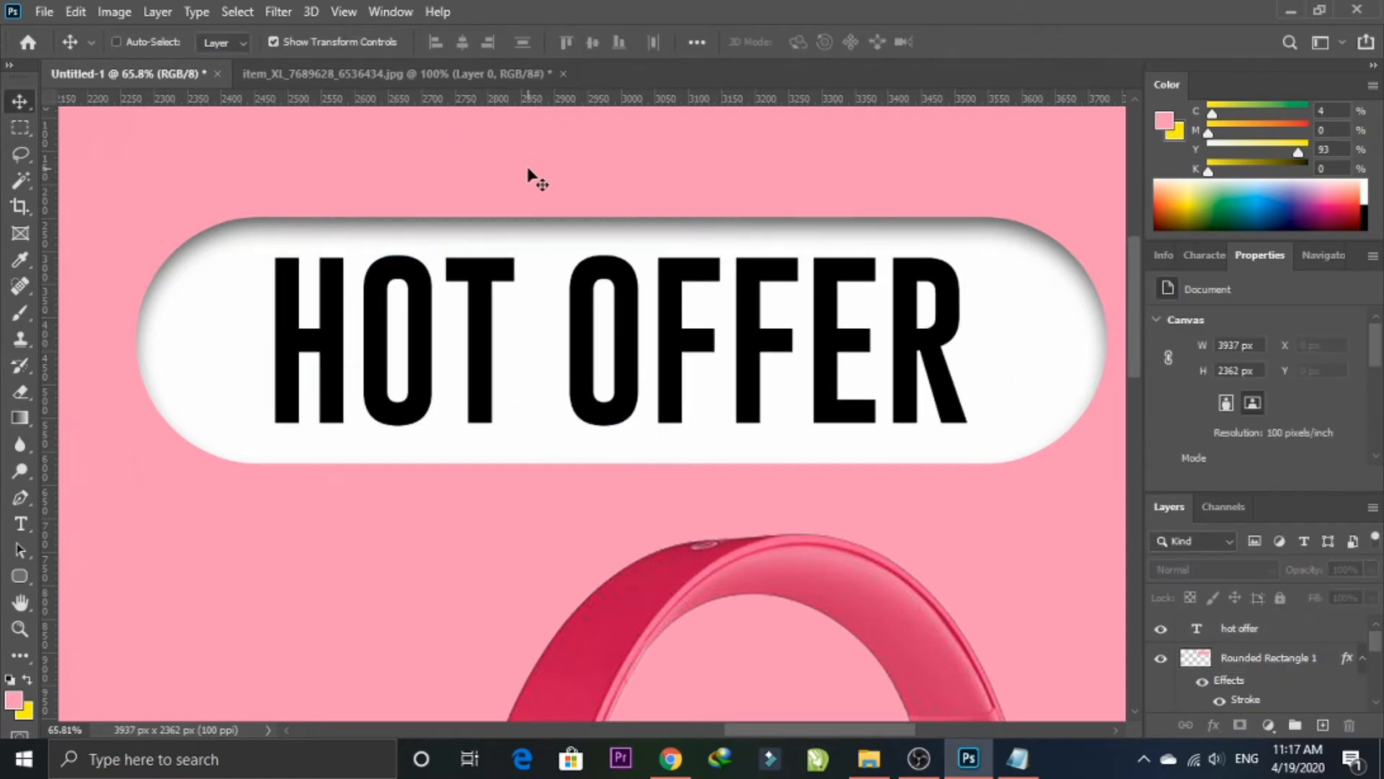
Step: Examine the whole banner composition around the HOT OFFER label
key(ctrl+minus)
key(ctrl+minus)
key(ctrl+minus)
key(ctrl+minus)
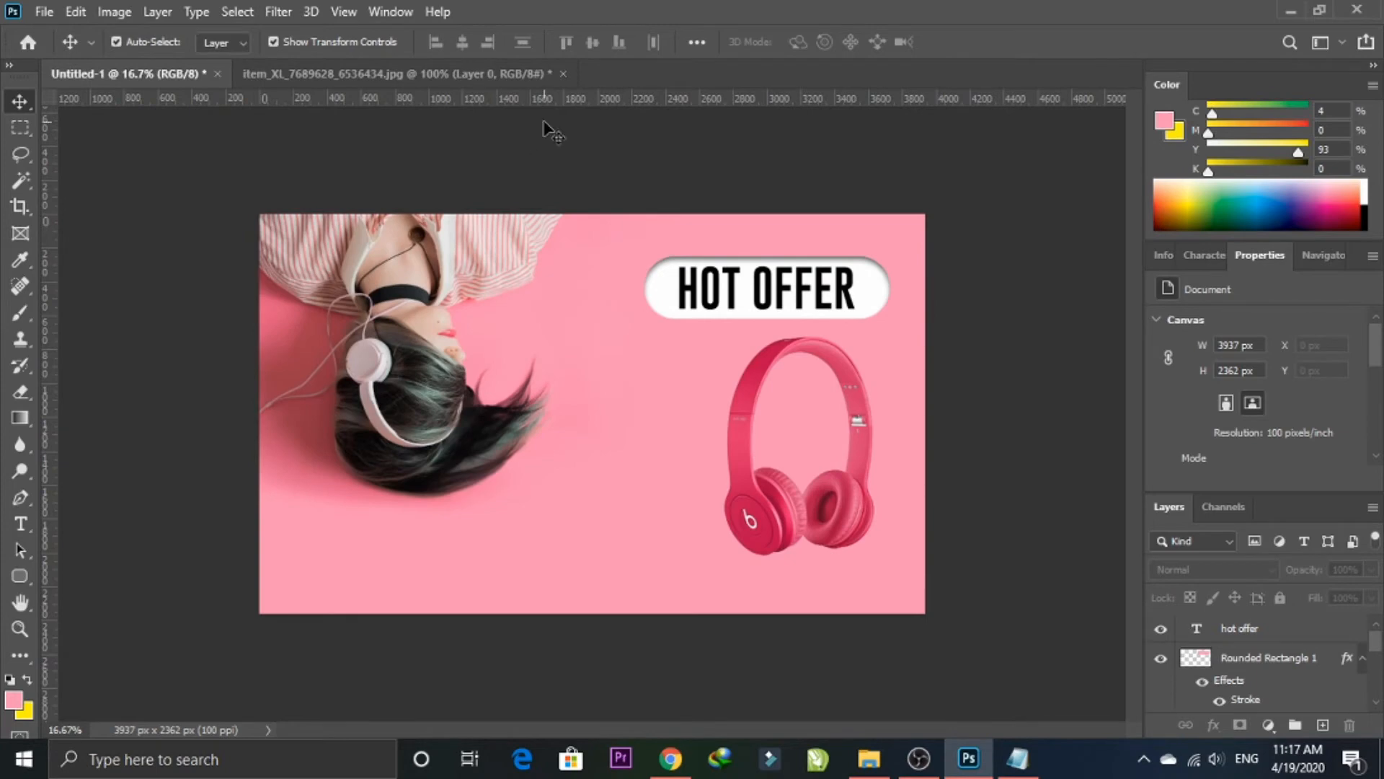
key(z)
drag(255, 209, 944, 622)
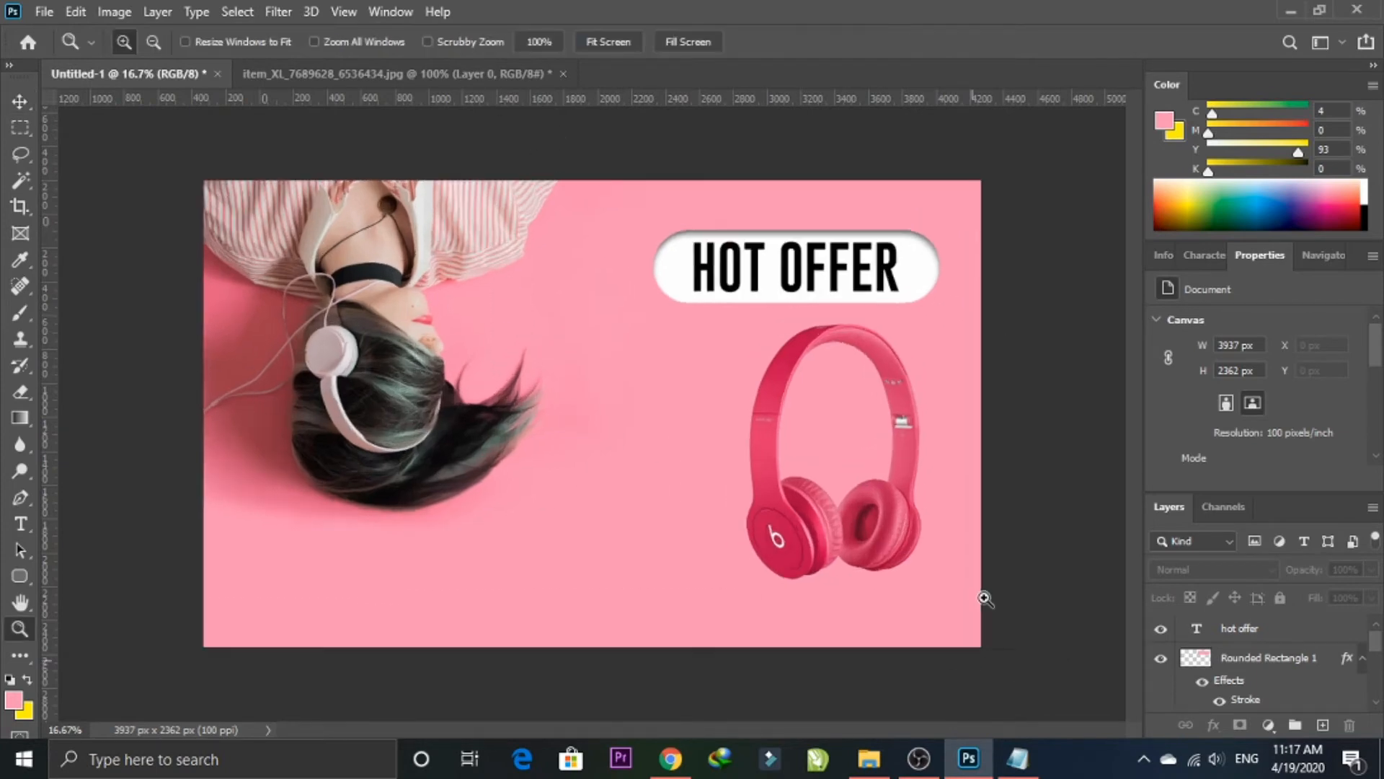
click(20, 101)
click(757, 249)
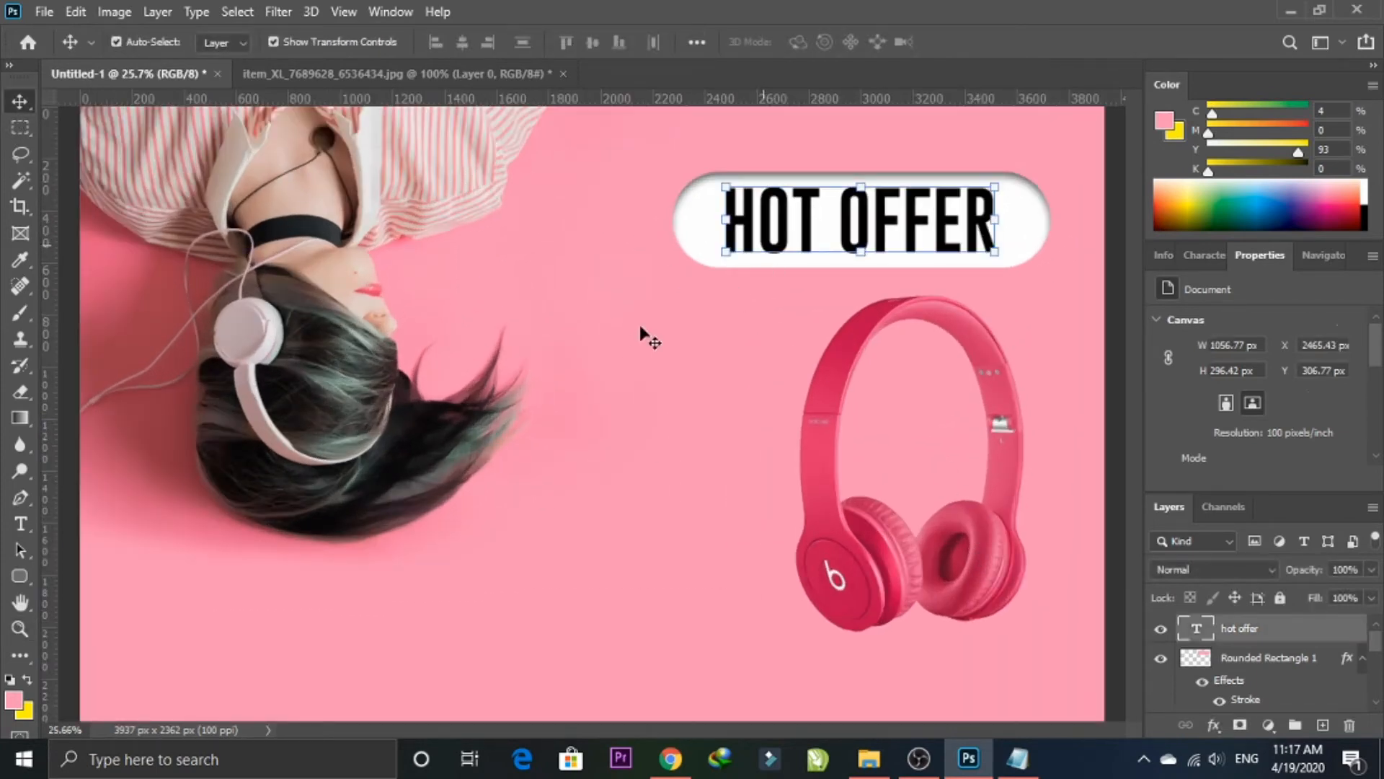
key(ctrl+minus)
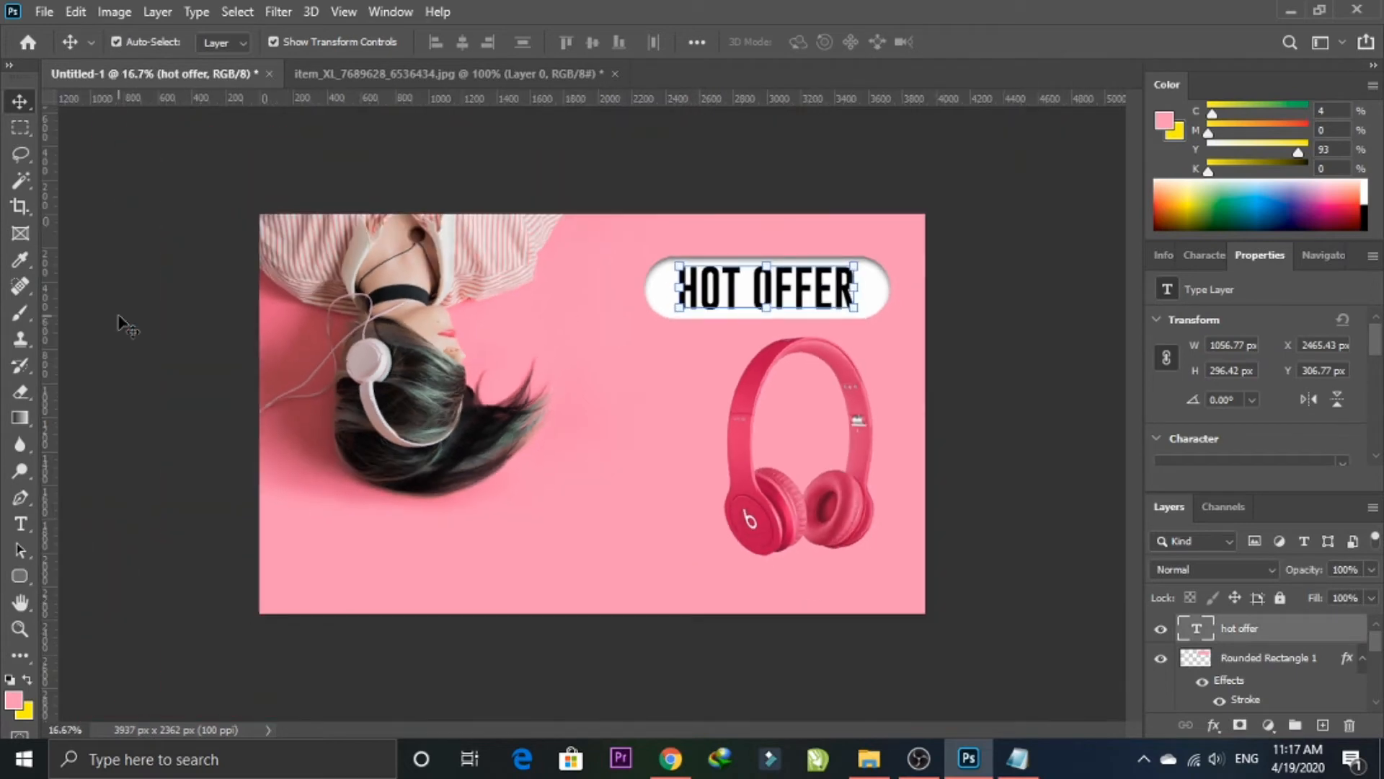
Step: Duplicate the white rounded rectangle to the banner's lower-left edge, partly off the canvas, and scale it to about 126%
drag(873, 288, 516, 562)
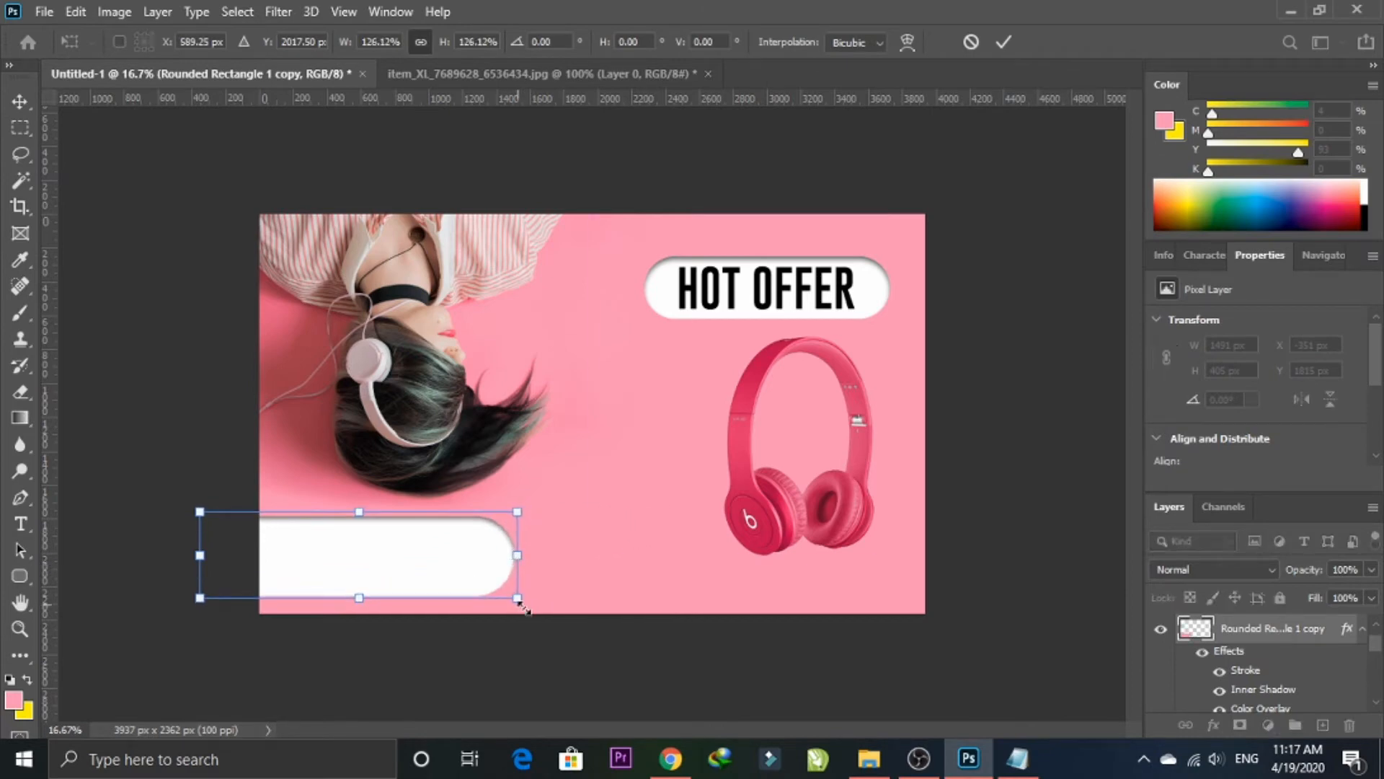
key(Return)
click(510, 573)
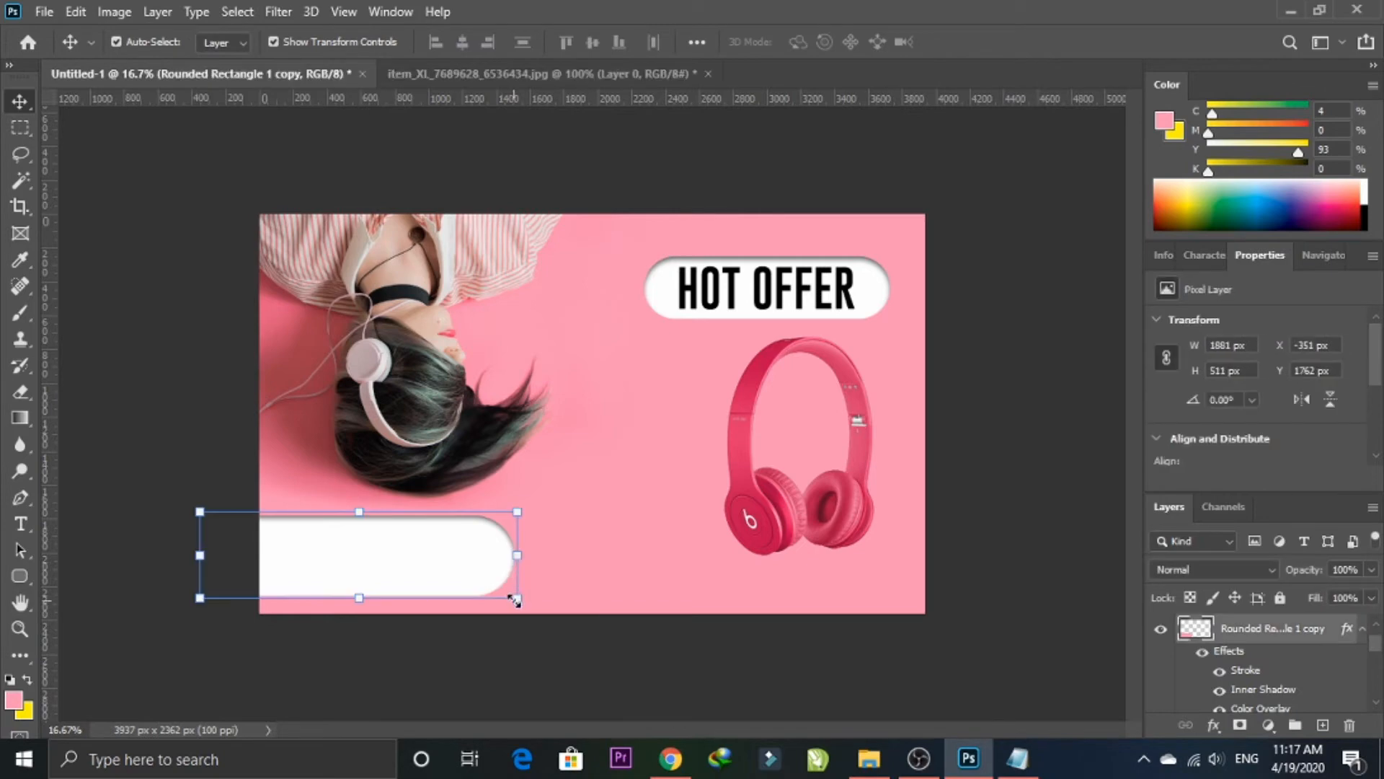
Step: Scale the girl photo to about 85% in the banner's upper-left corner and move the lower rounded rectangle up to Y 1588 px
drag(449, 407, 450, 388)
key(ctrl+t)
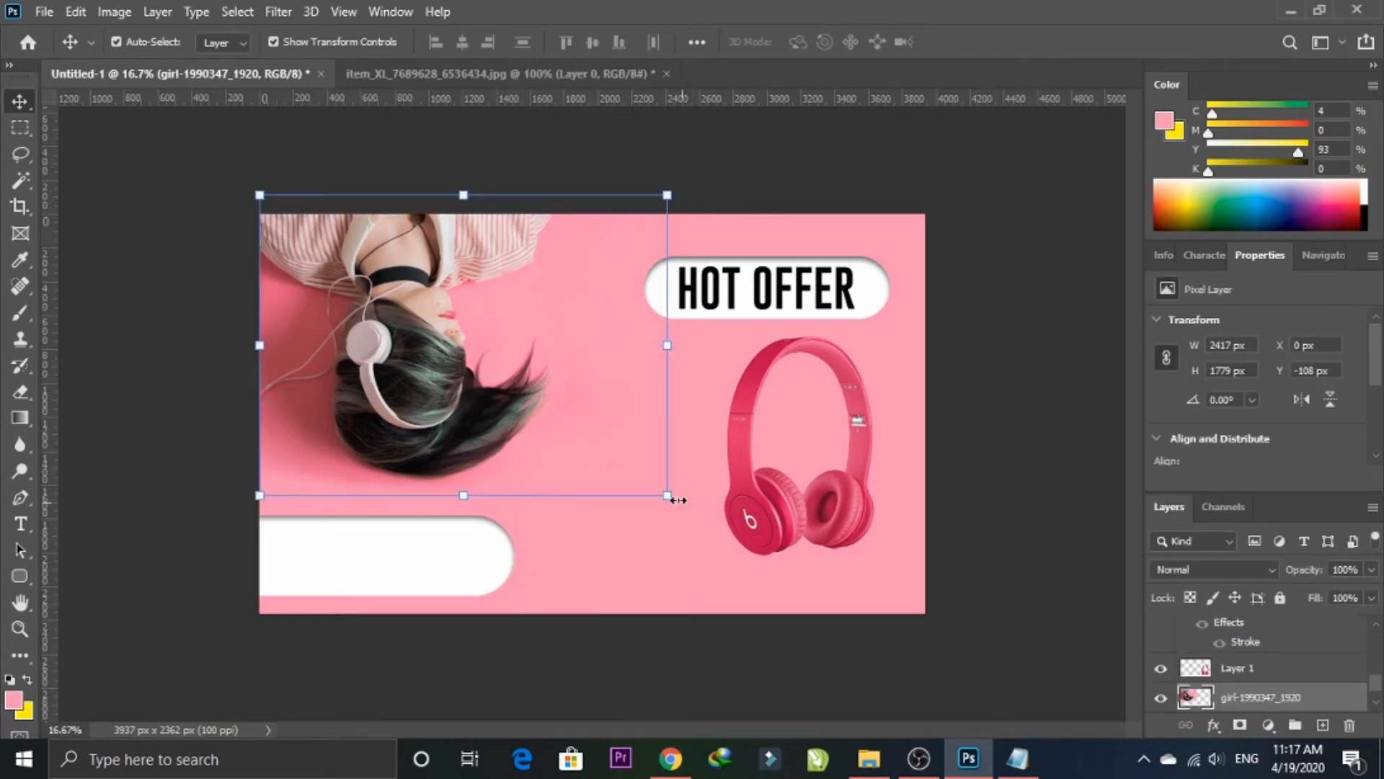
drag(669, 498, 608, 452)
drag(467, 409, 464, 438)
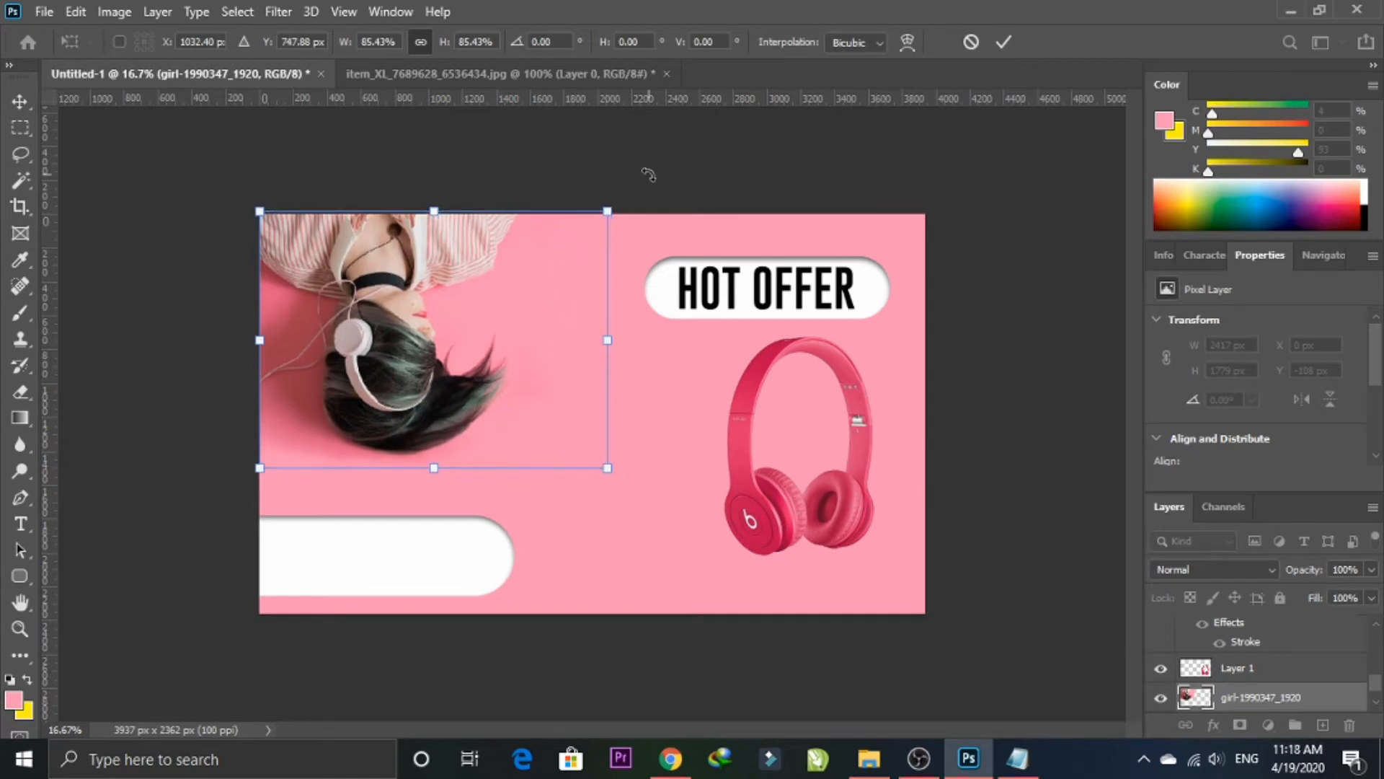
key(Return)
click(462, 552)
drag(461, 551, 457, 520)
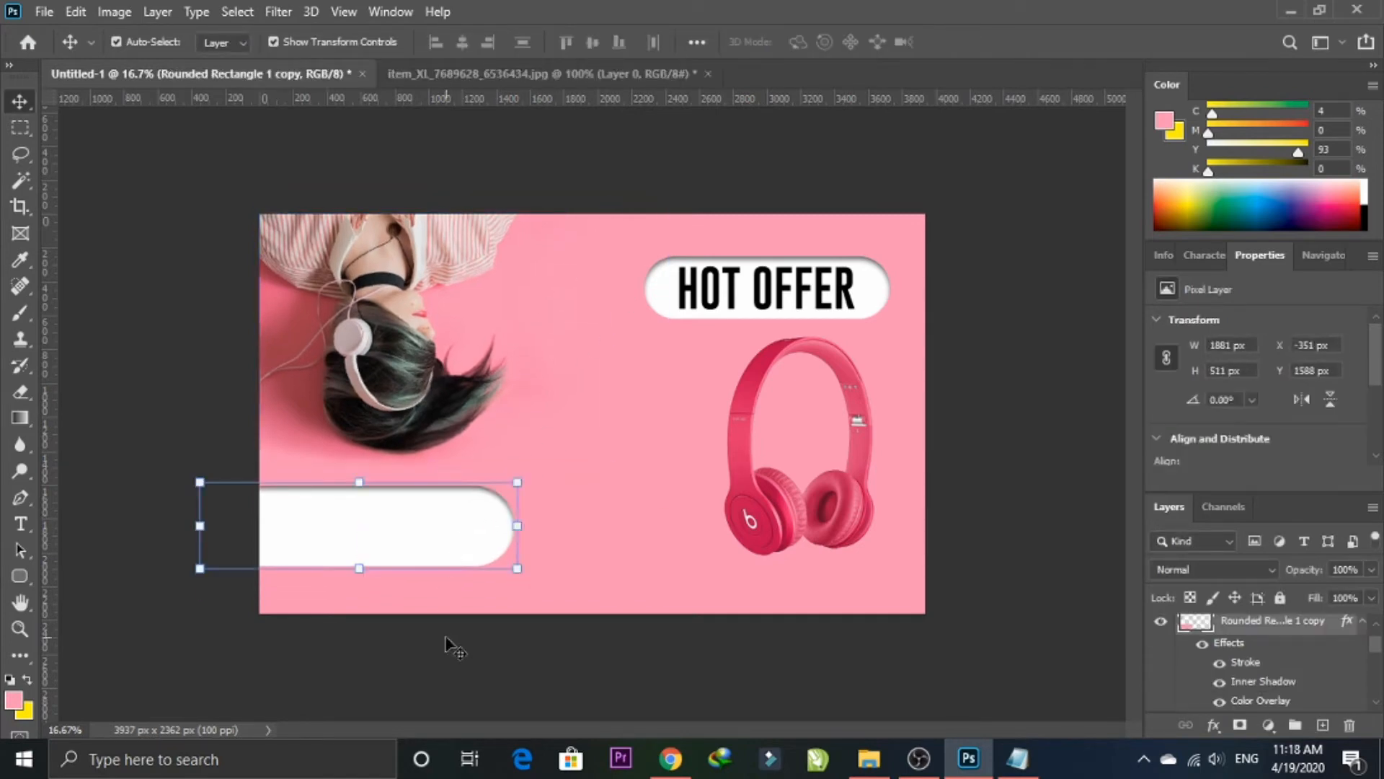
Step: Duplicate the HOT OFFER text onto the lower-left rounded rectangle and change its wording to SHOP NOW
drag(714, 310, 331, 542)
double_click(331, 537)
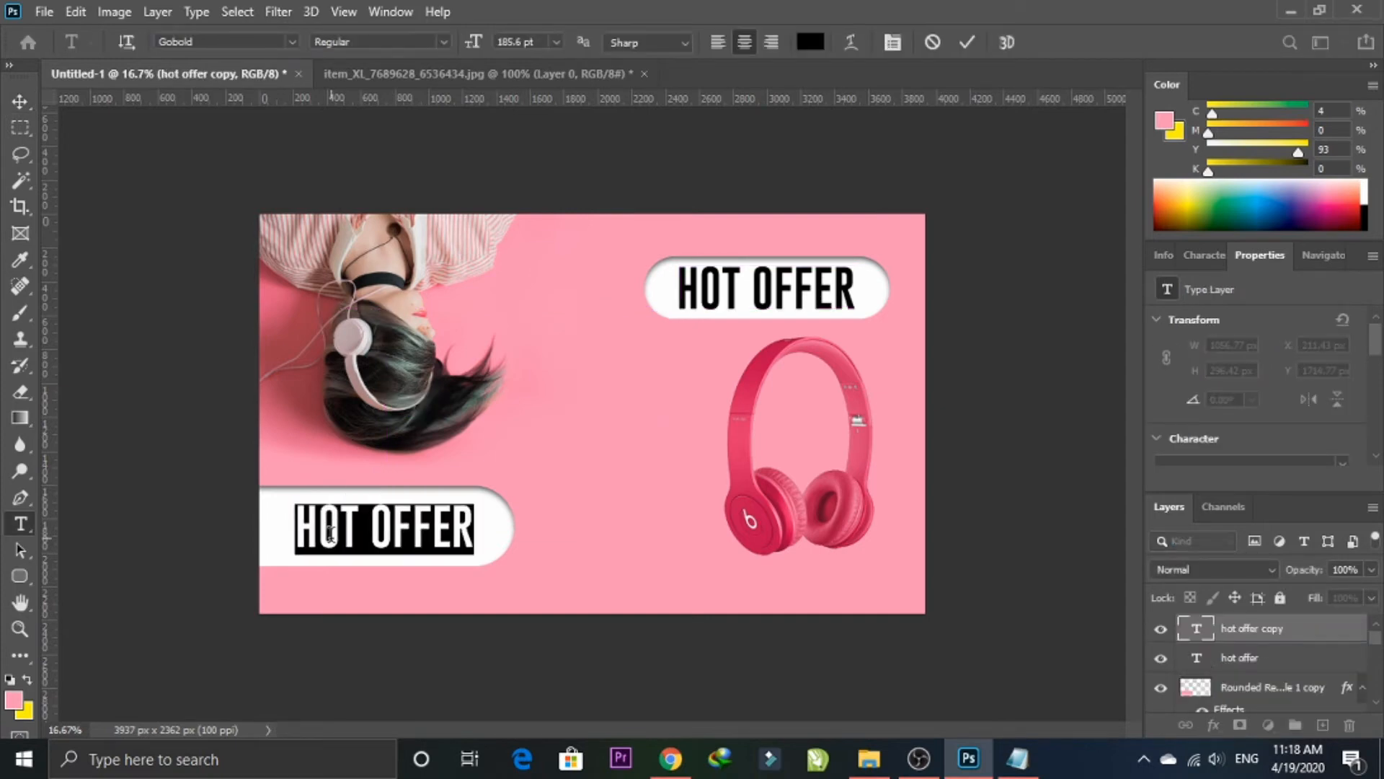
text(SHOP NOW)
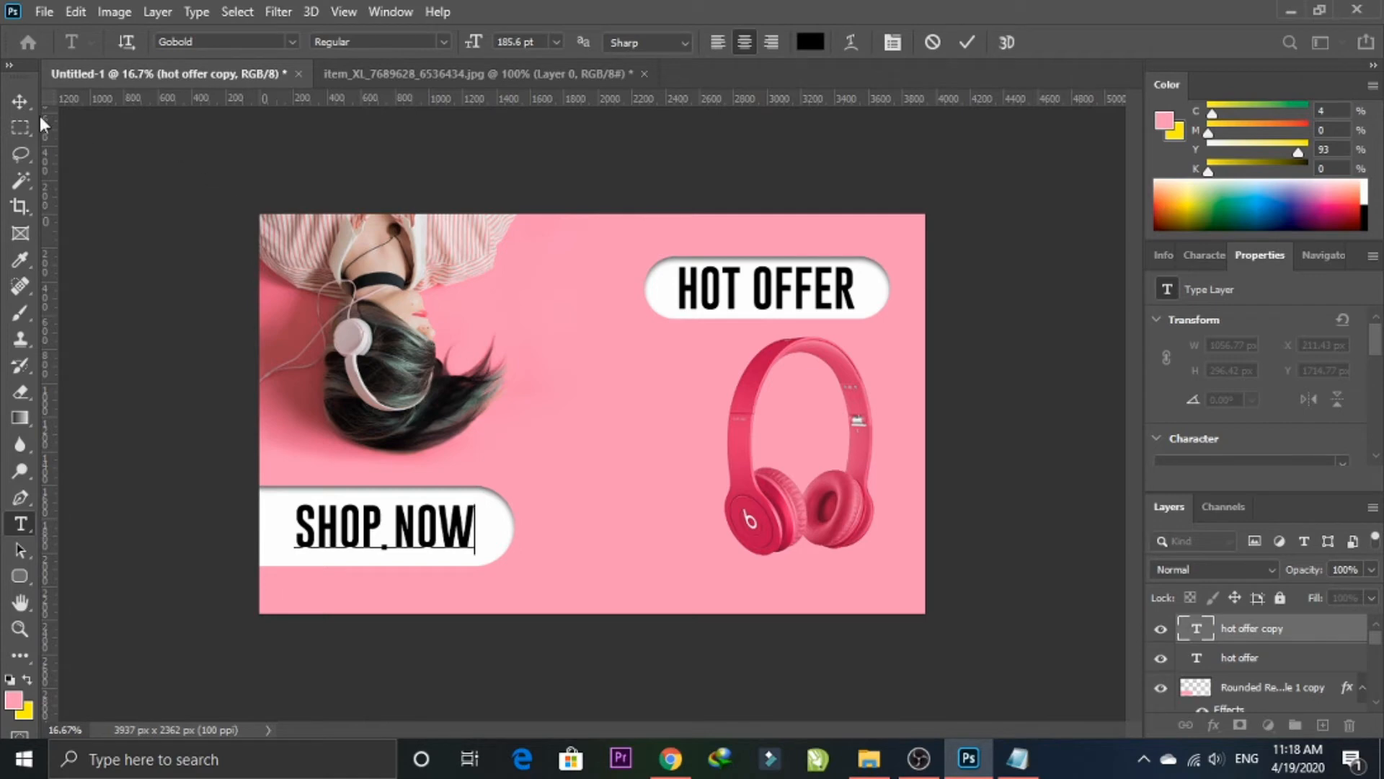
click(20, 102)
click(86, 226)
Step: Create a 25% text from a copy of SHOP NOW near the headphones and scale it to about 1248 × 771 px
key(z)
drag(379, 185, 998, 695)
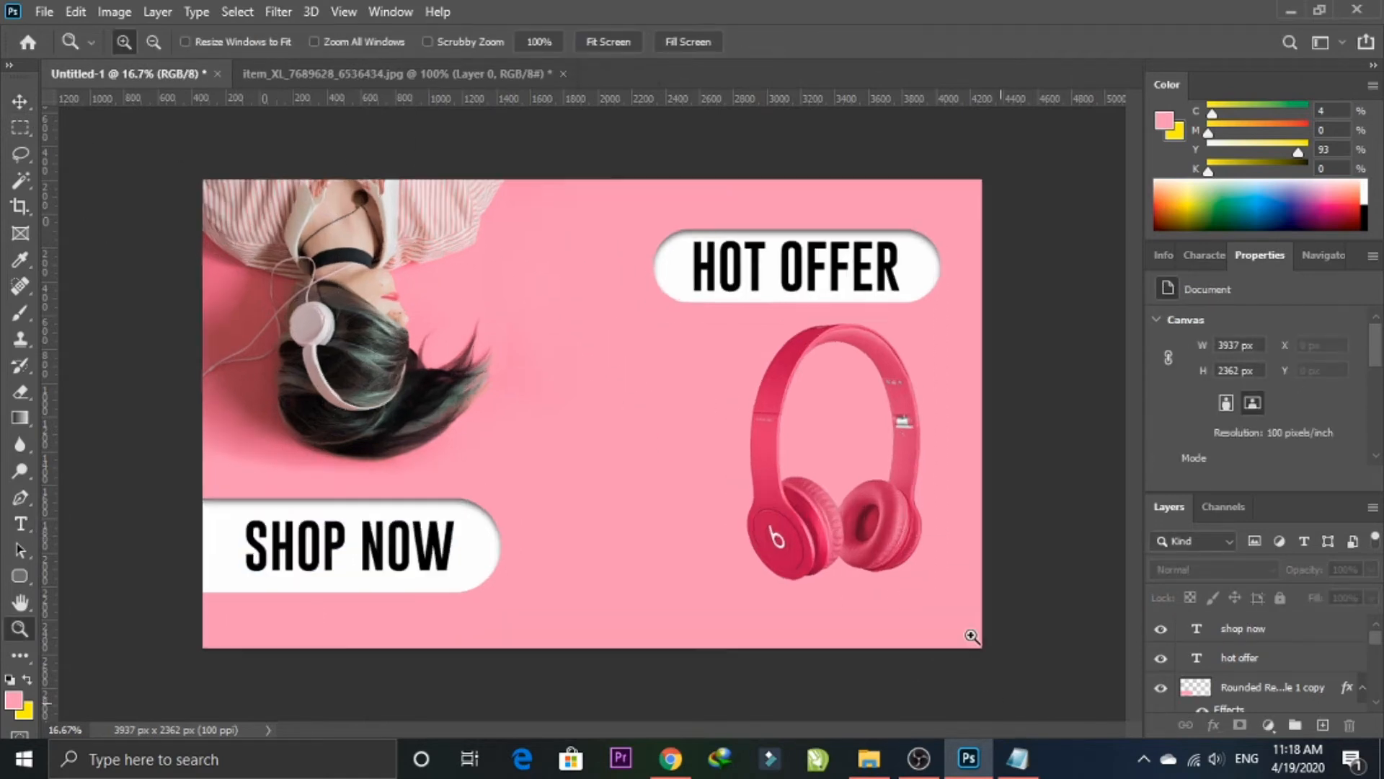
key(v)
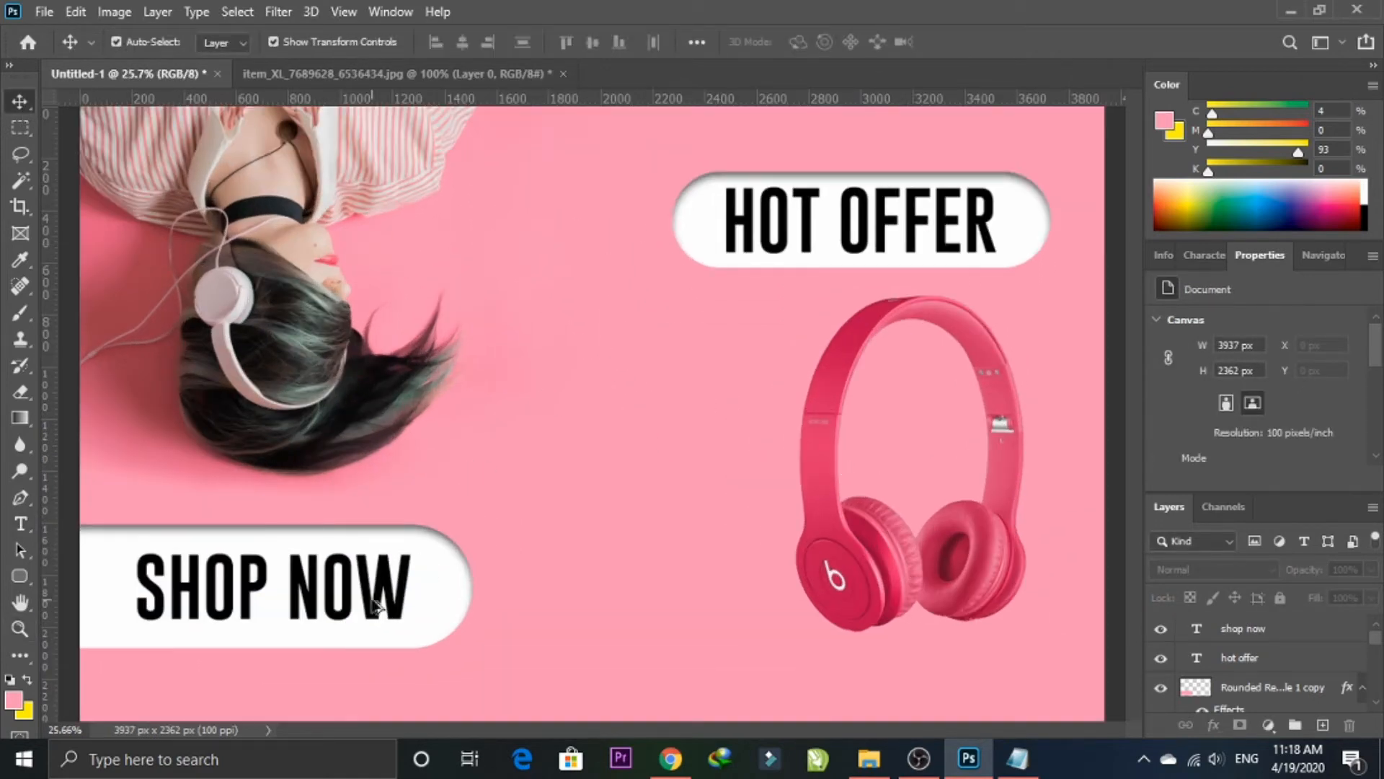
alt+drag(377, 605, 711, 462)
double_click(710, 459)
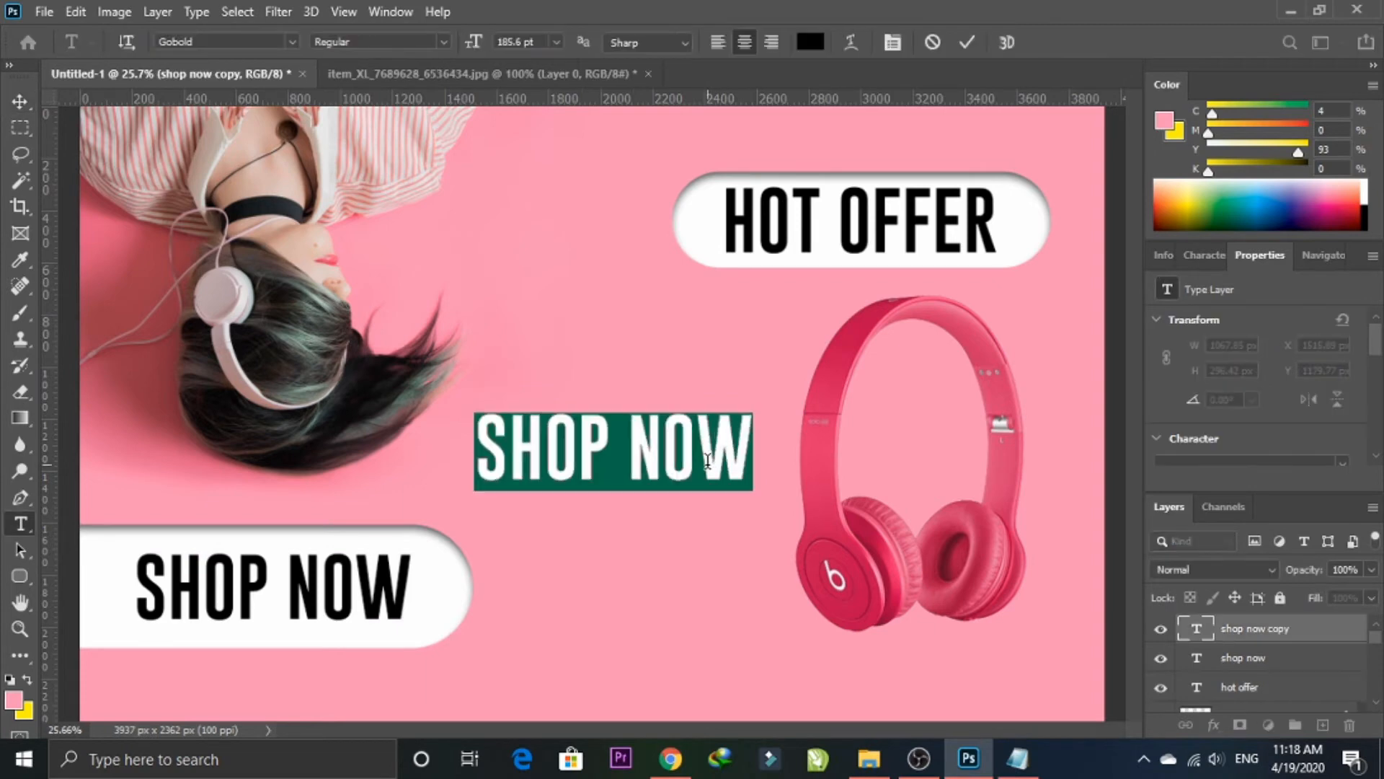
text(25)
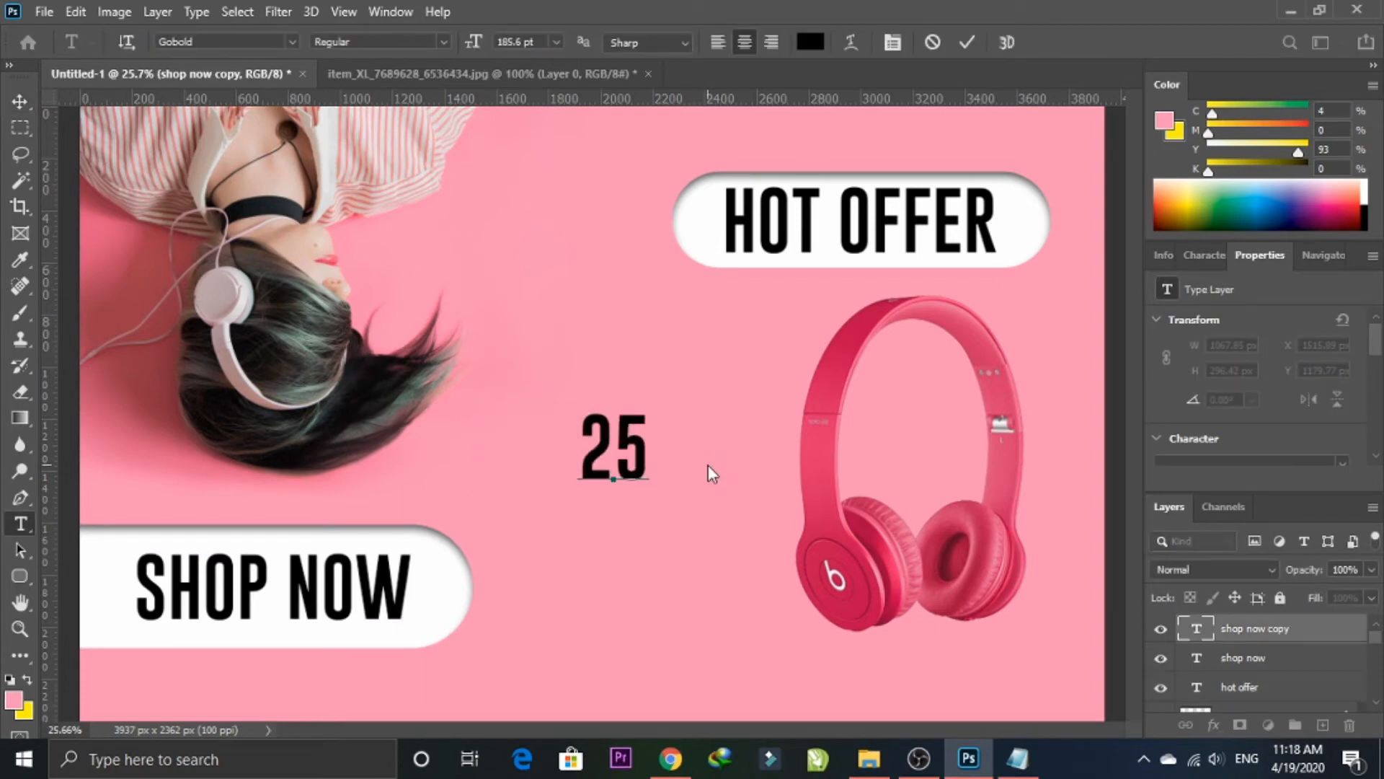
text(%)
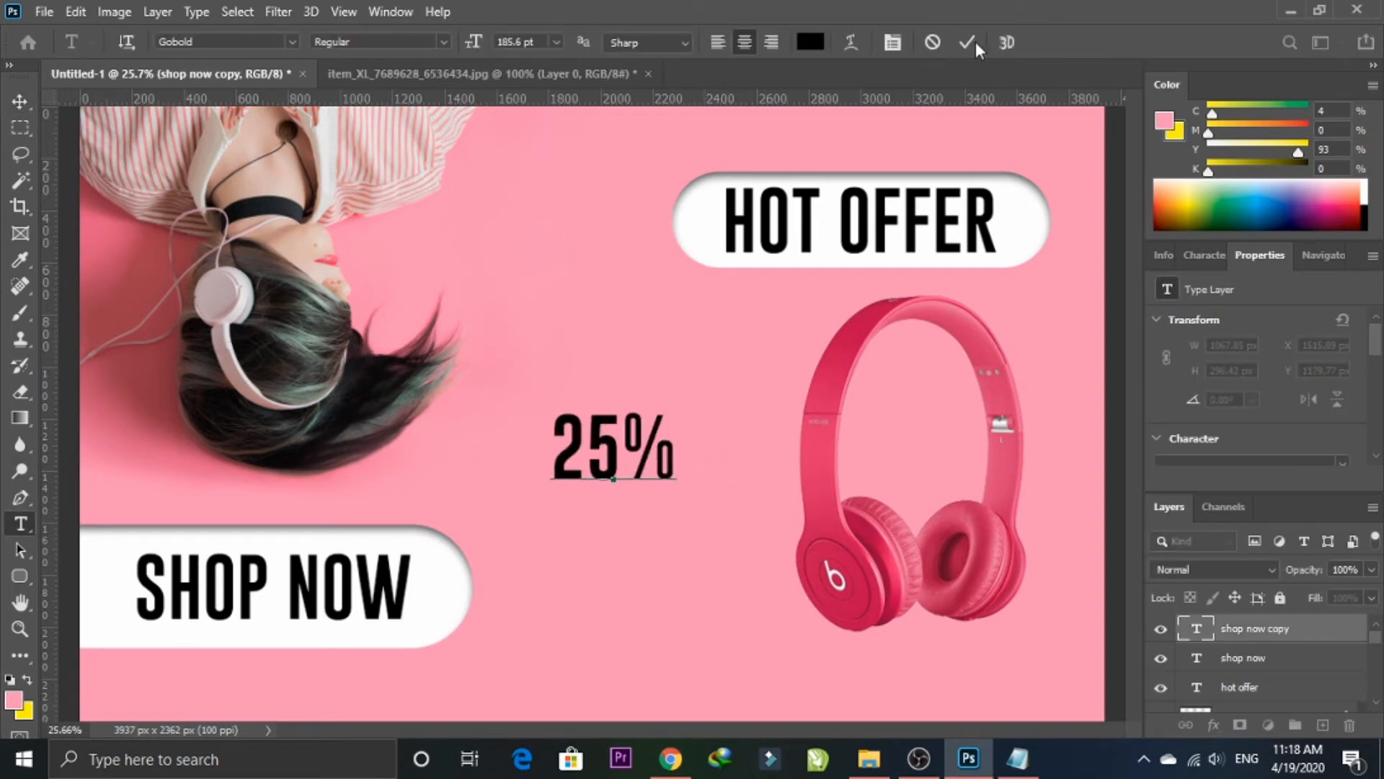
click(20, 102)
drag(672, 479, 877, 608)
key(Return)
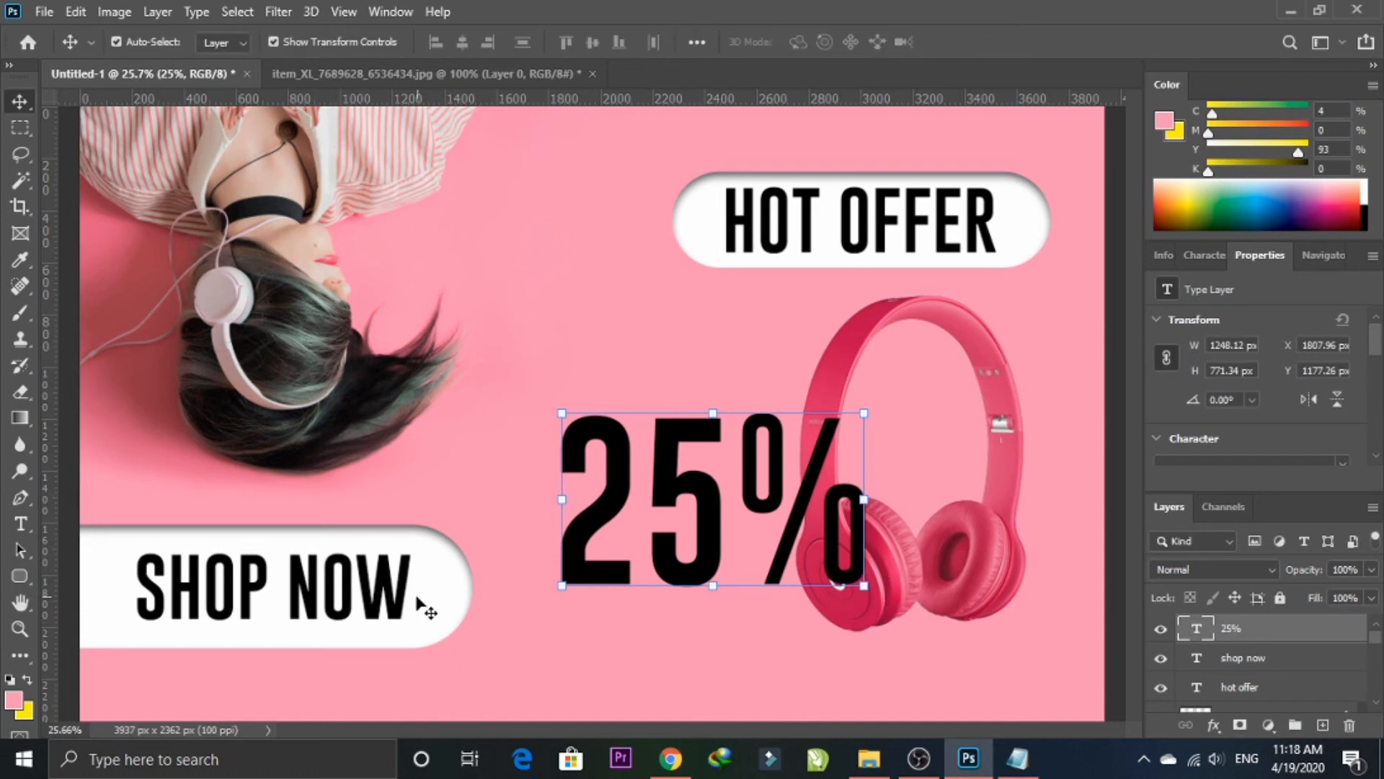
Step: Duplicate the SHOP NOW text to just below the 25% text and change its wording to OFF
drag(403, 609, 821, 666)
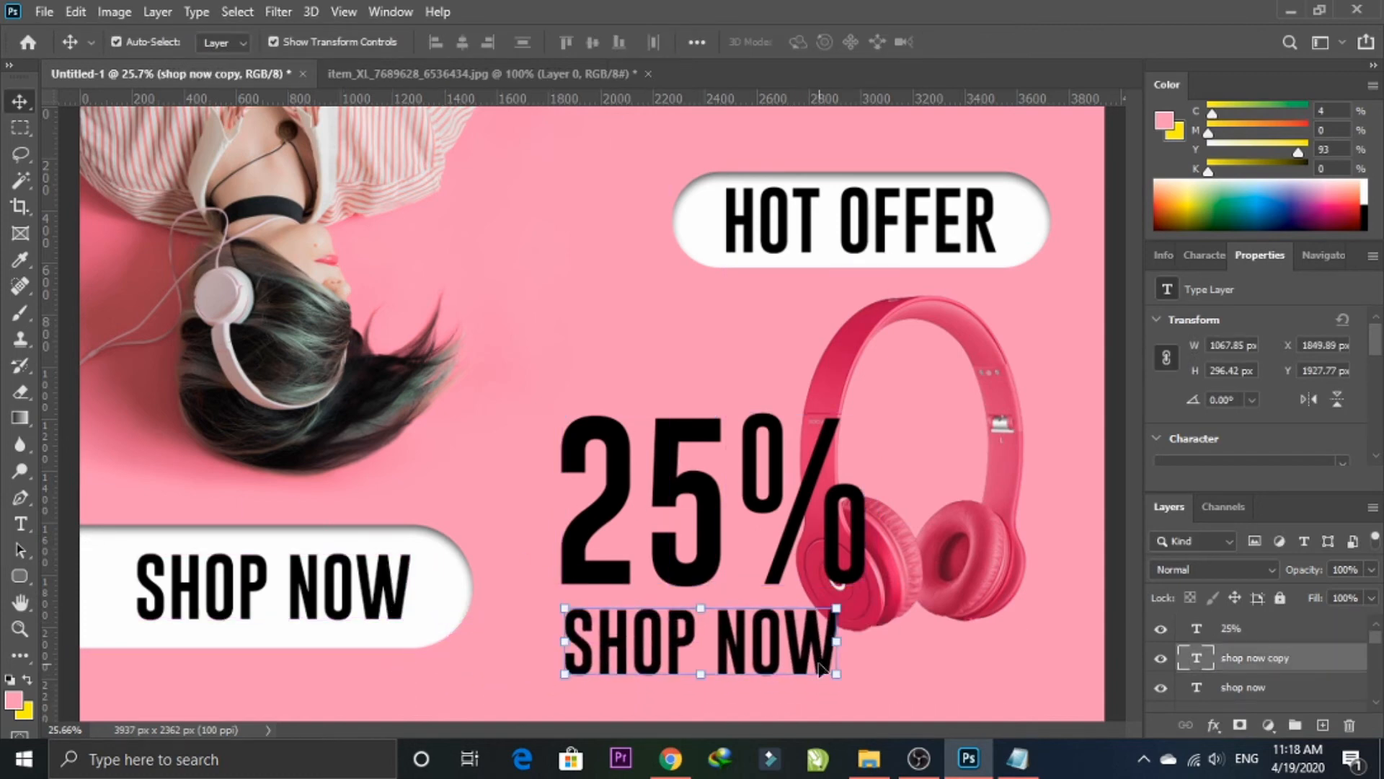
double_click(811, 661)
text(OFF)
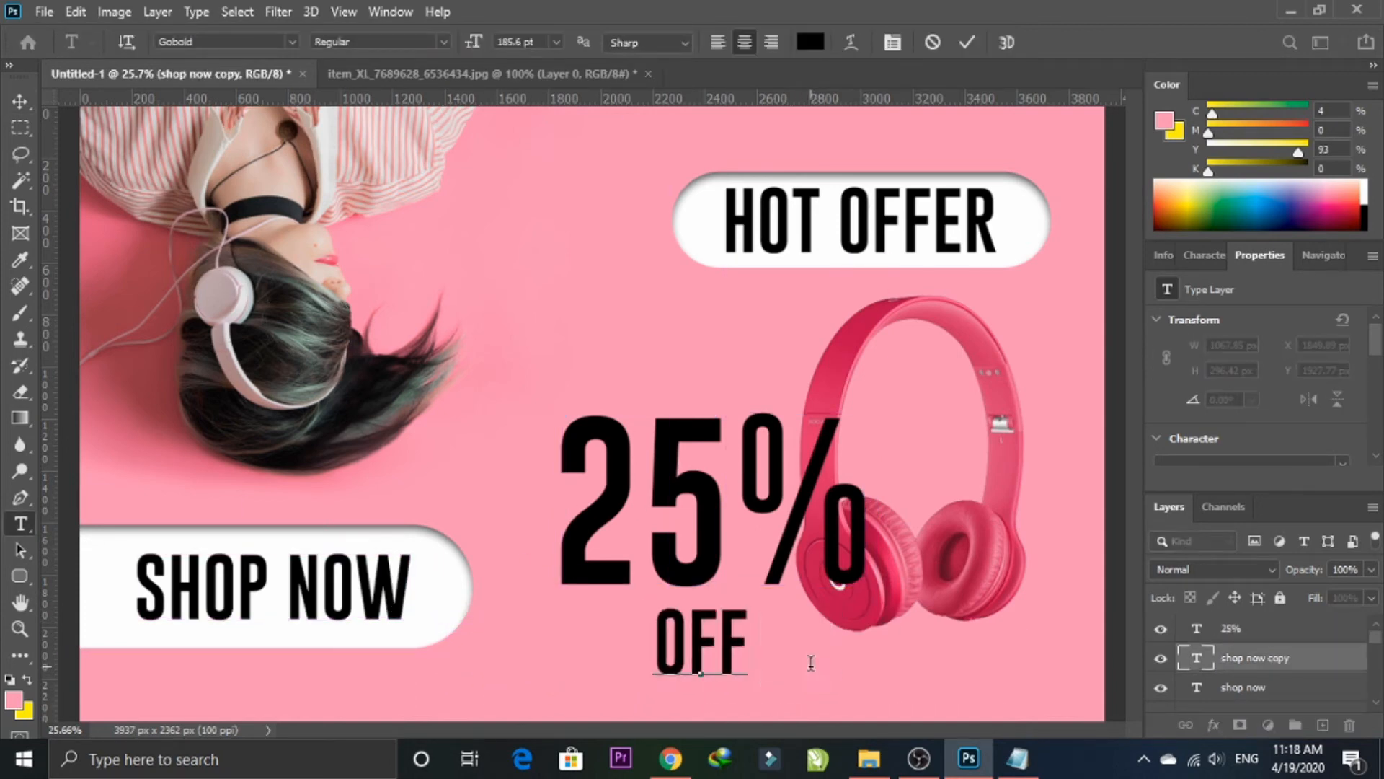
click(20, 101)
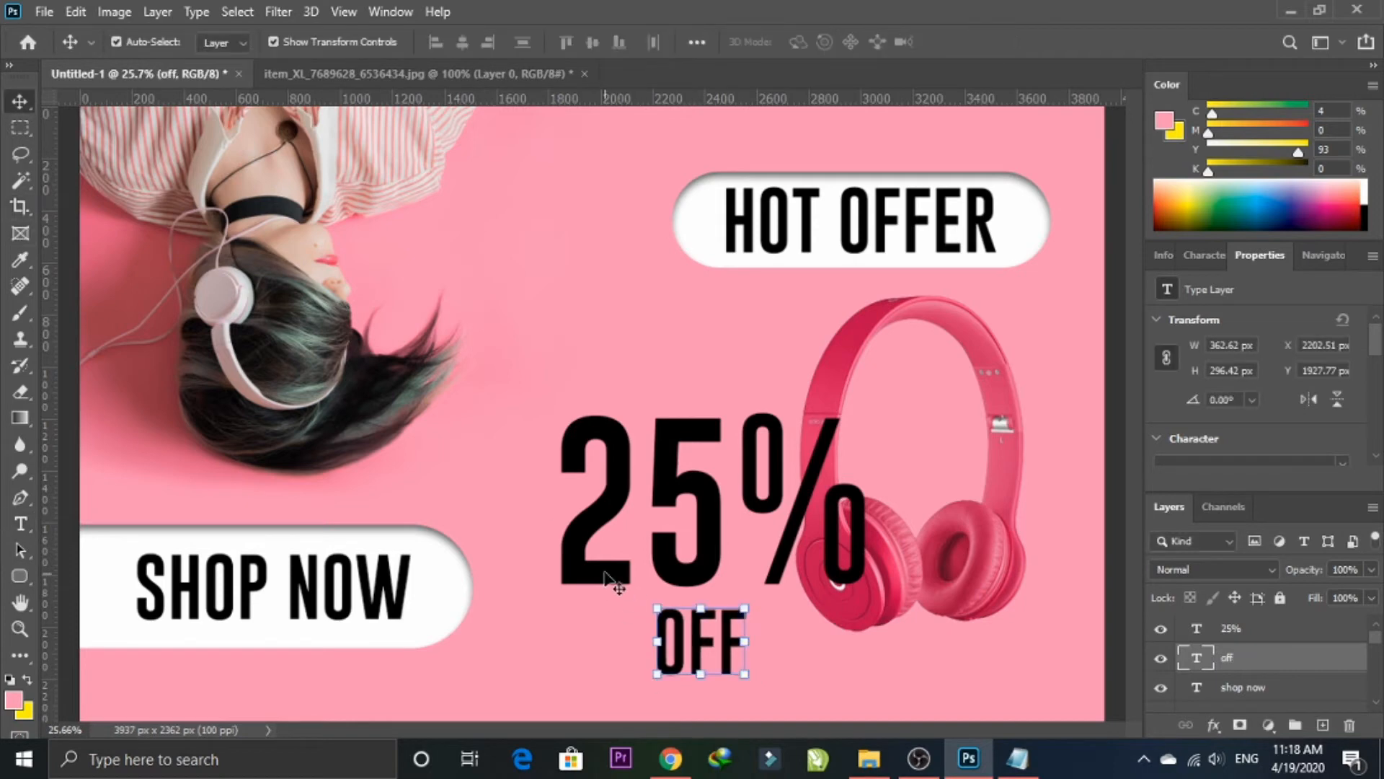
Step: Align the left edges of the OFF and 25% texts
click(603, 571)
click(662, 653)
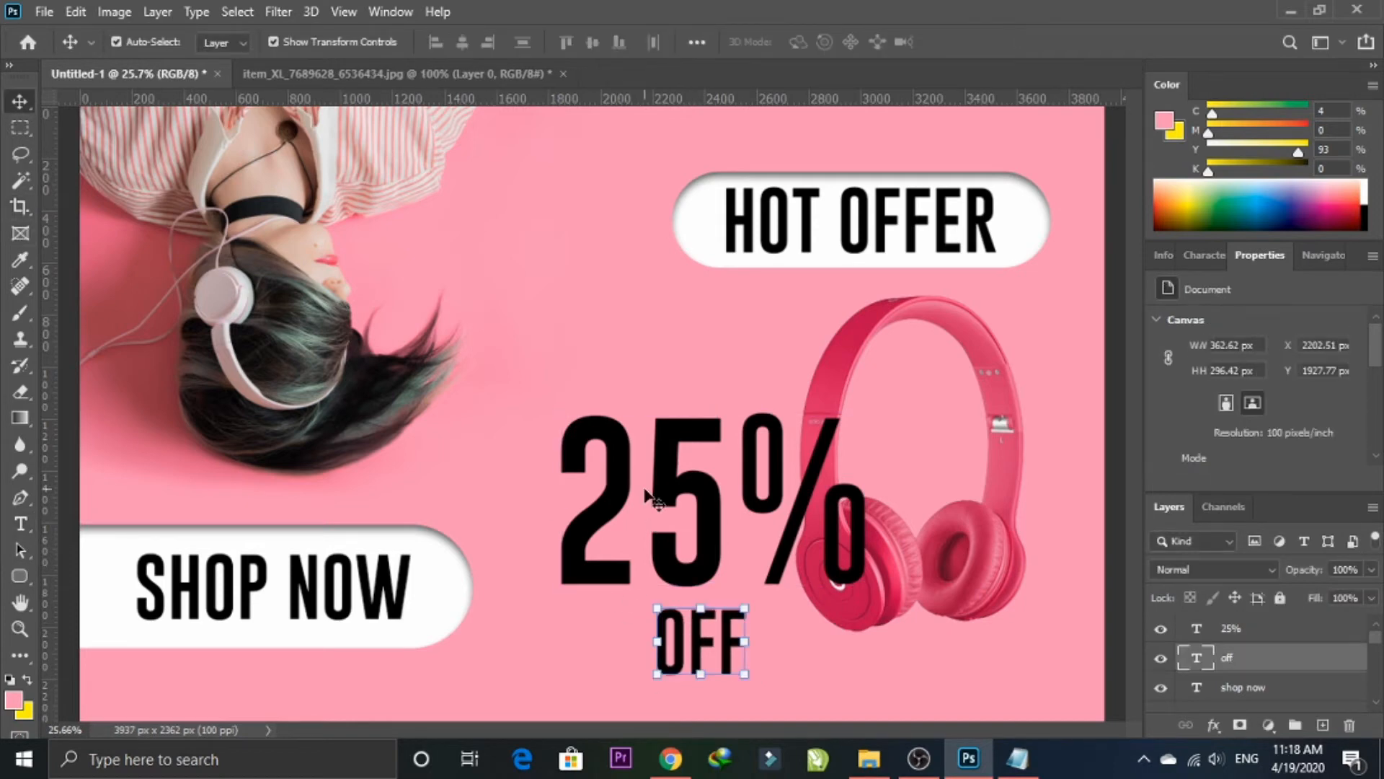
shift+click(649, 497)
click(436, 41)
click(653, 350)
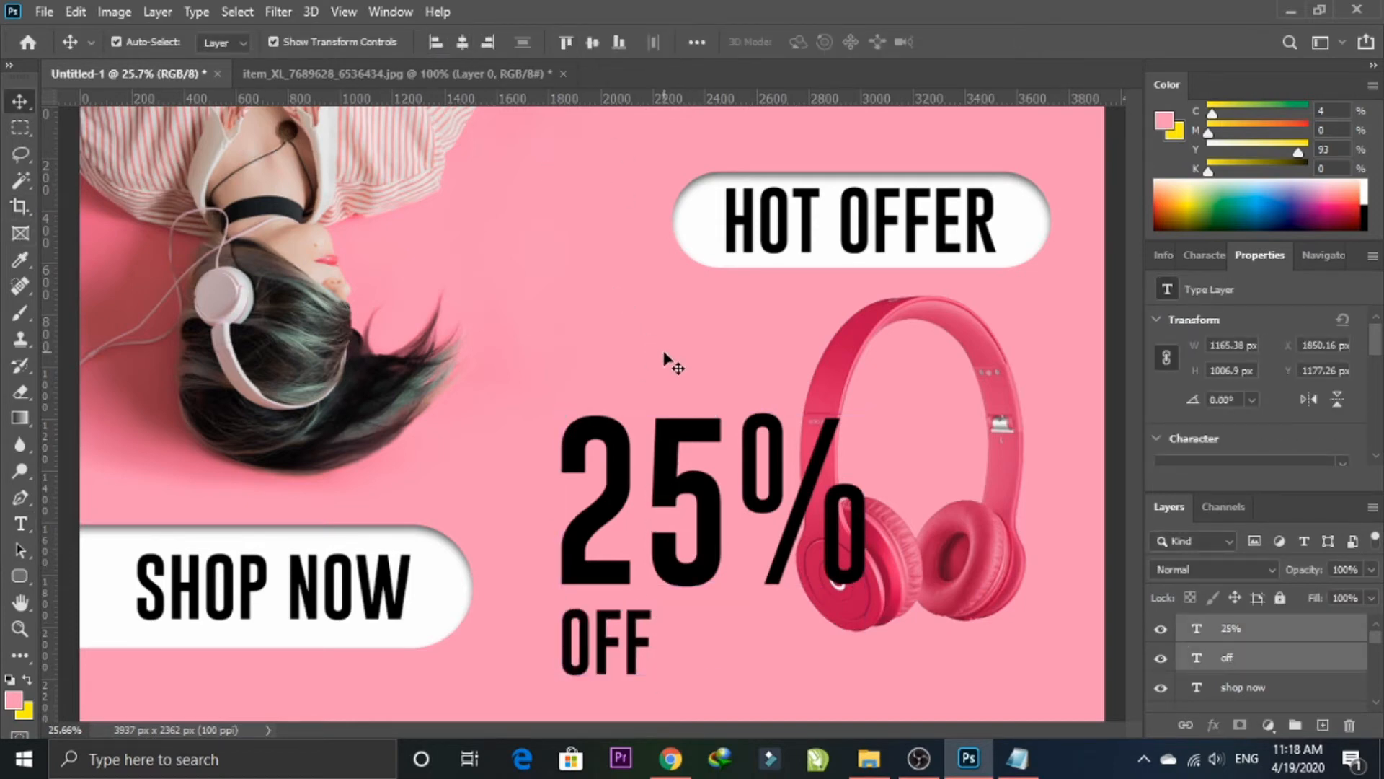
Step: Sample the dark pink of the headphones as foreground color and fill the 25% and OFF texts with it
click(719, 552)
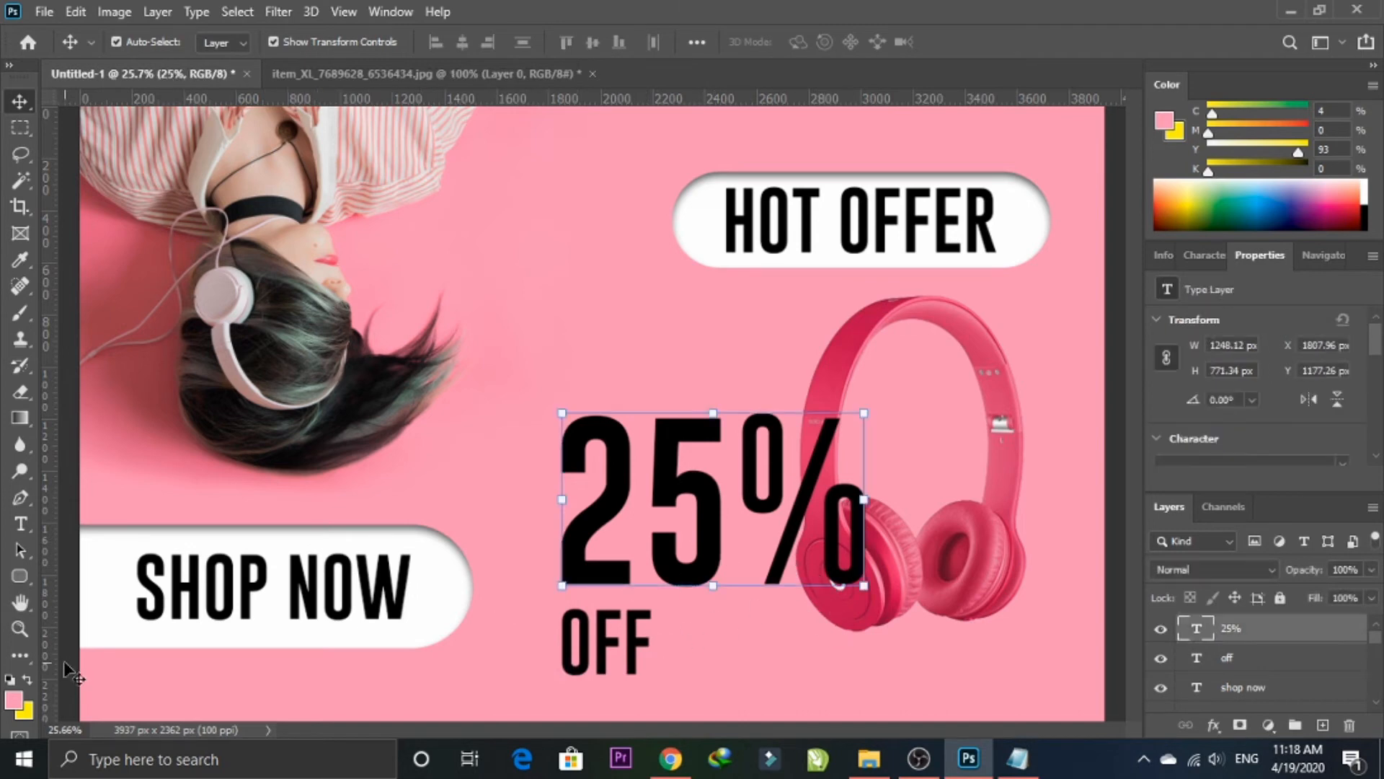
click(19, 699)
drag(880, 313, 826, 379)
click(1277, 372)
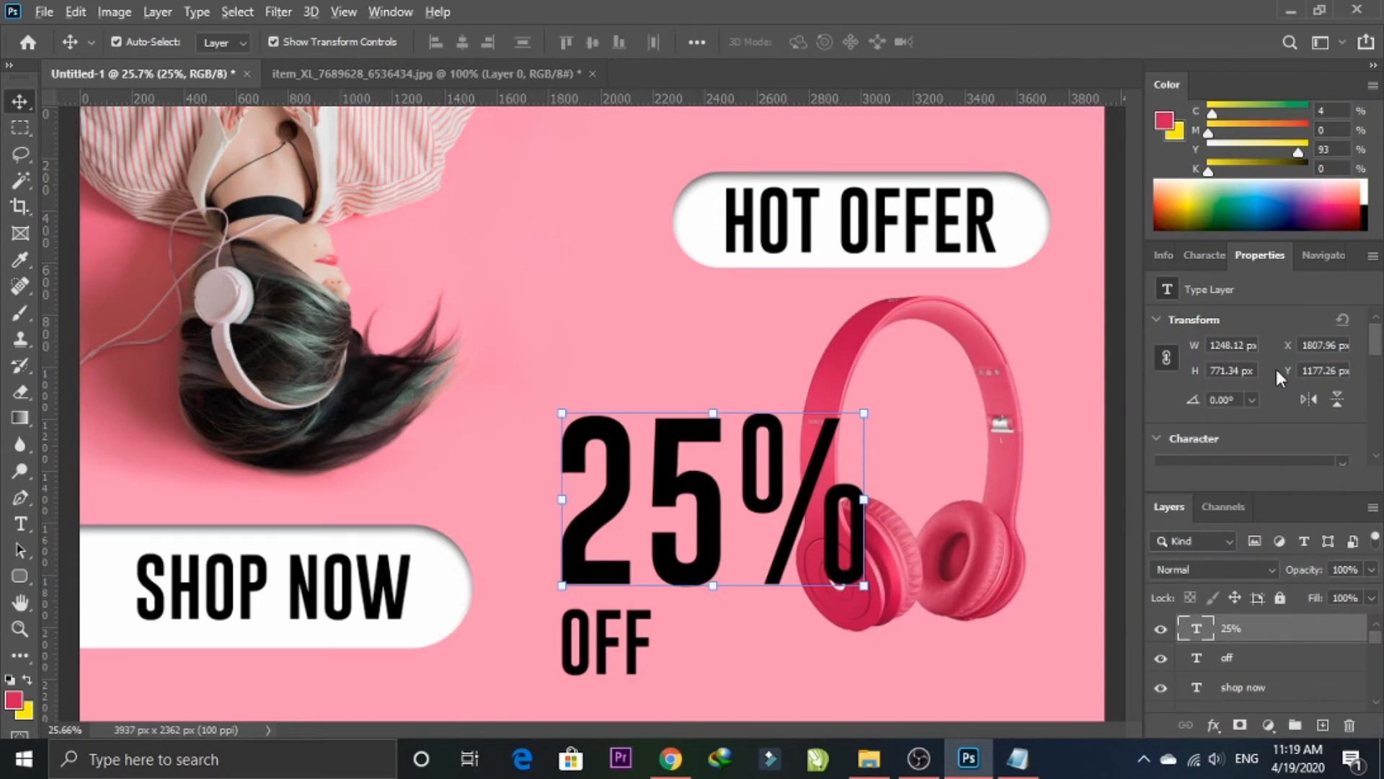
key(alt+BackSpace)
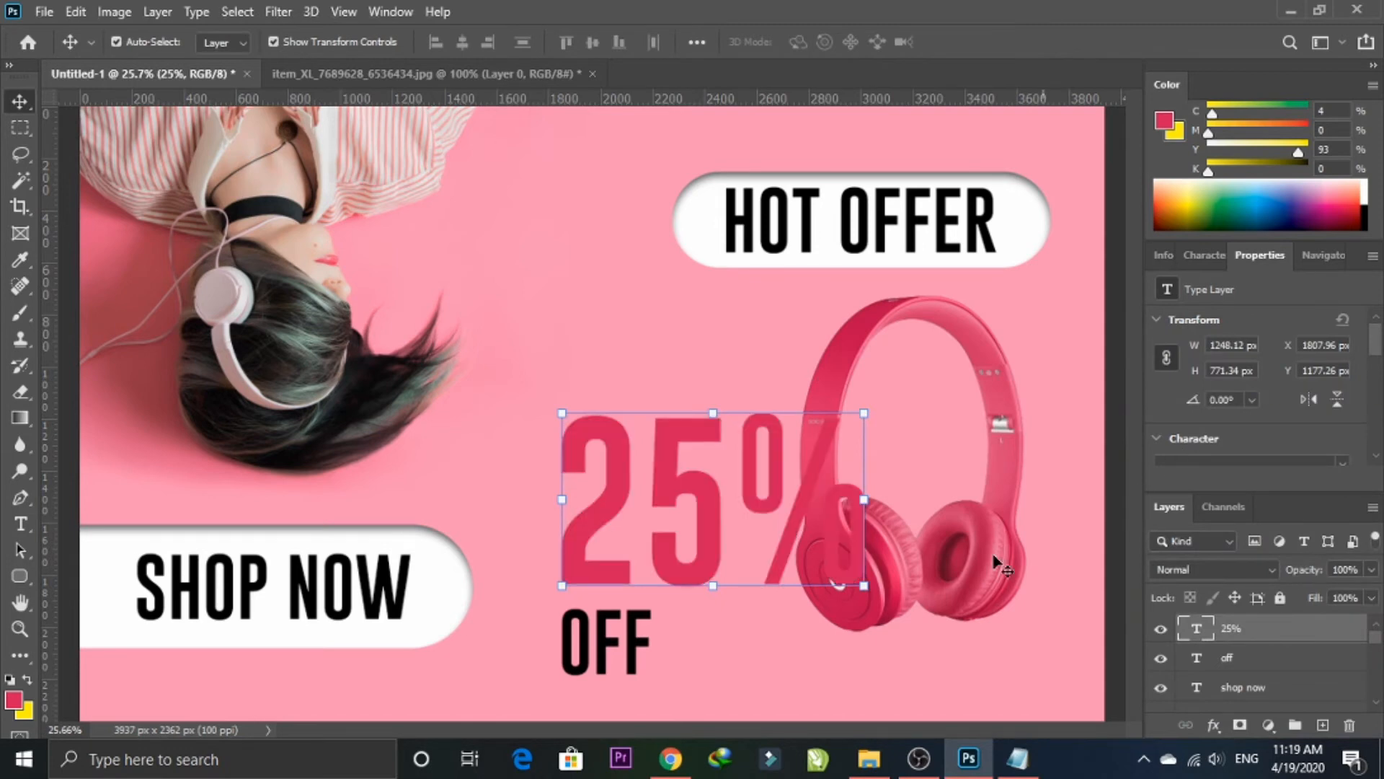
click(638, 657)
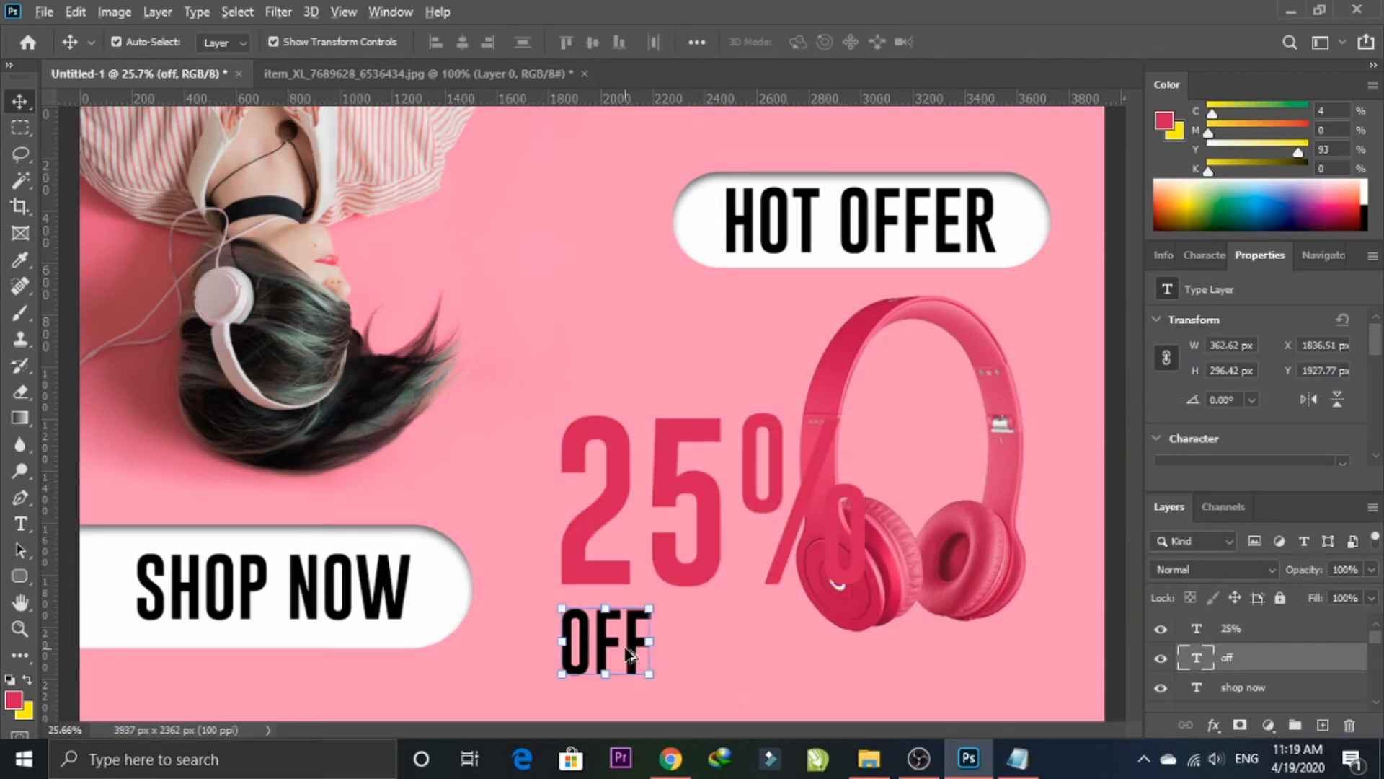
key(alt+BackSpace)
click(548, 485)
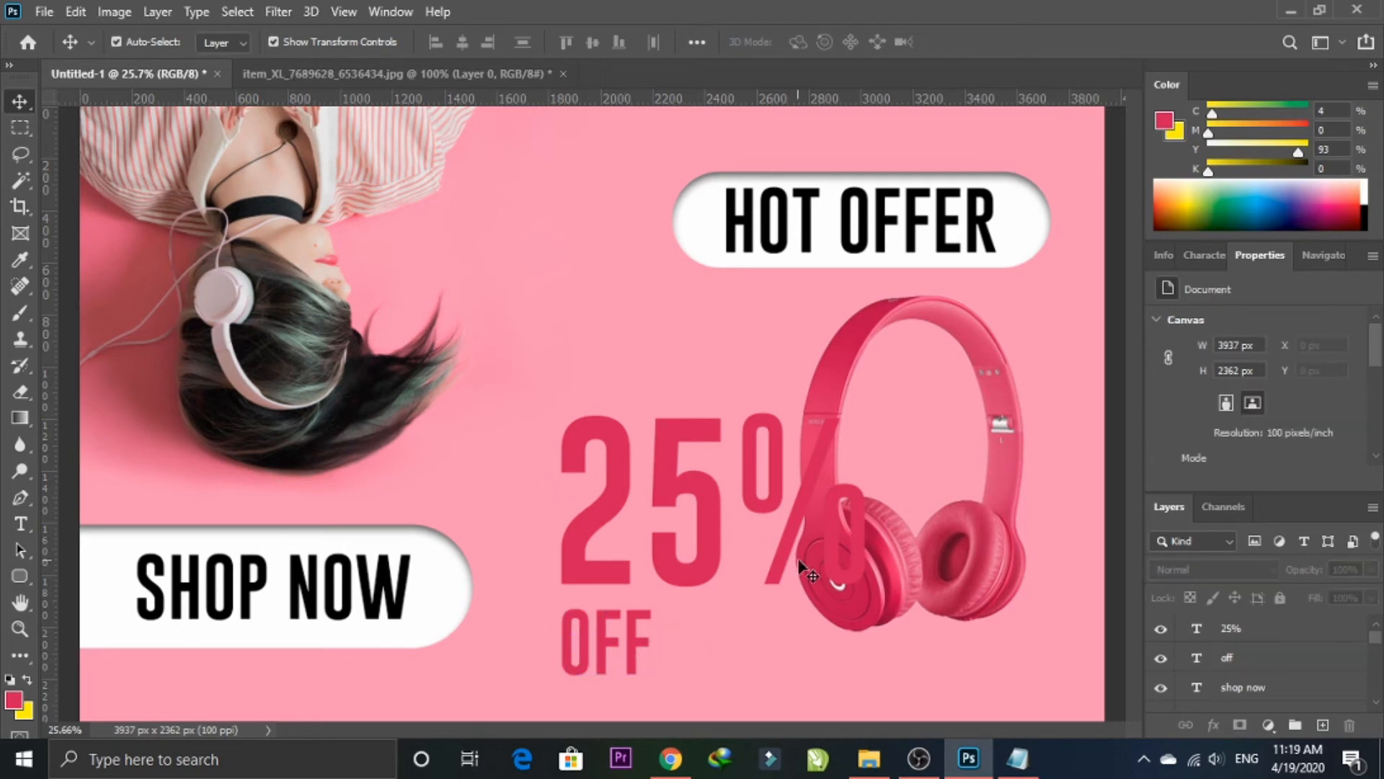
Step: Place OFF under the right end of 25%, then scale both texts to 71.70% and position them beside the headphones
drag(638, 656, 777, 602)
shift+click(681, 559)
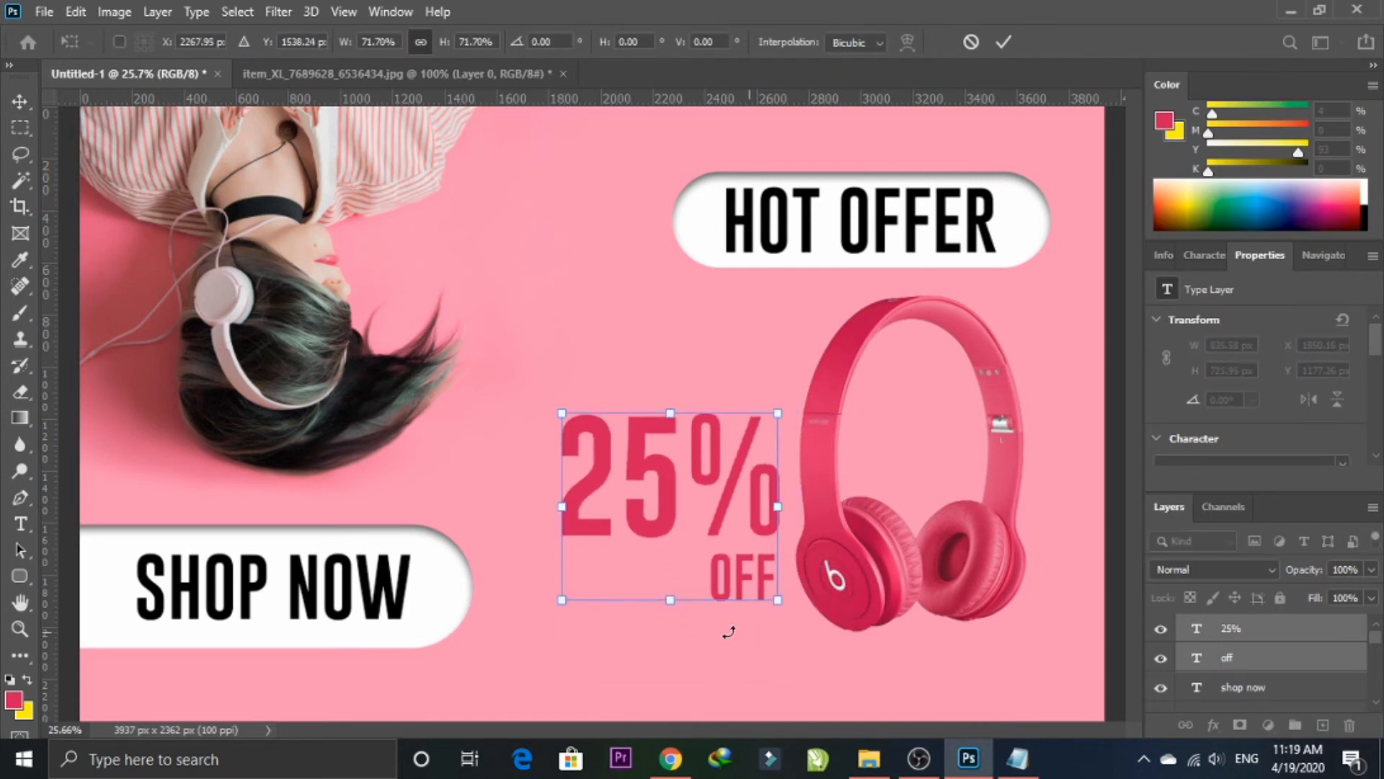
key(ctrl+minus)
key(ctrl+minus)
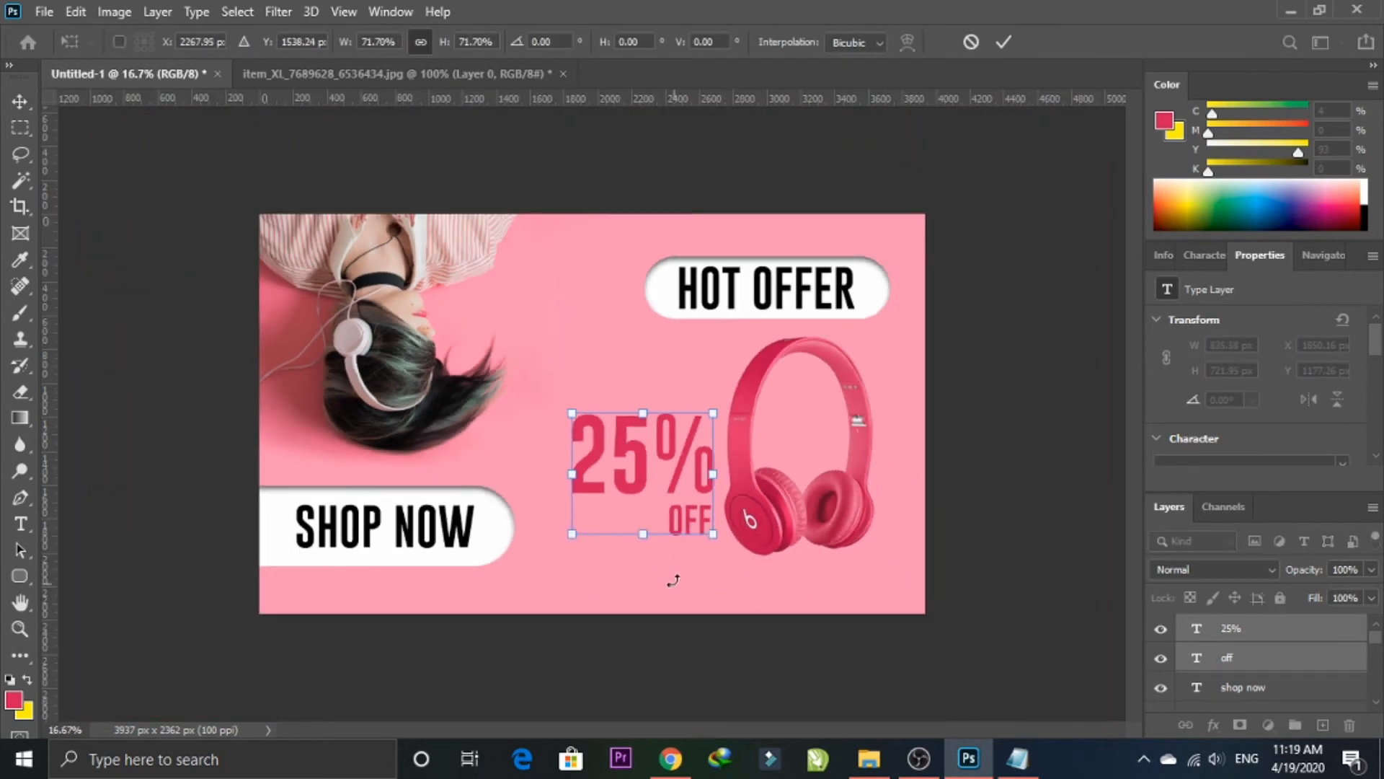
drag(641, 494, 635, 519)
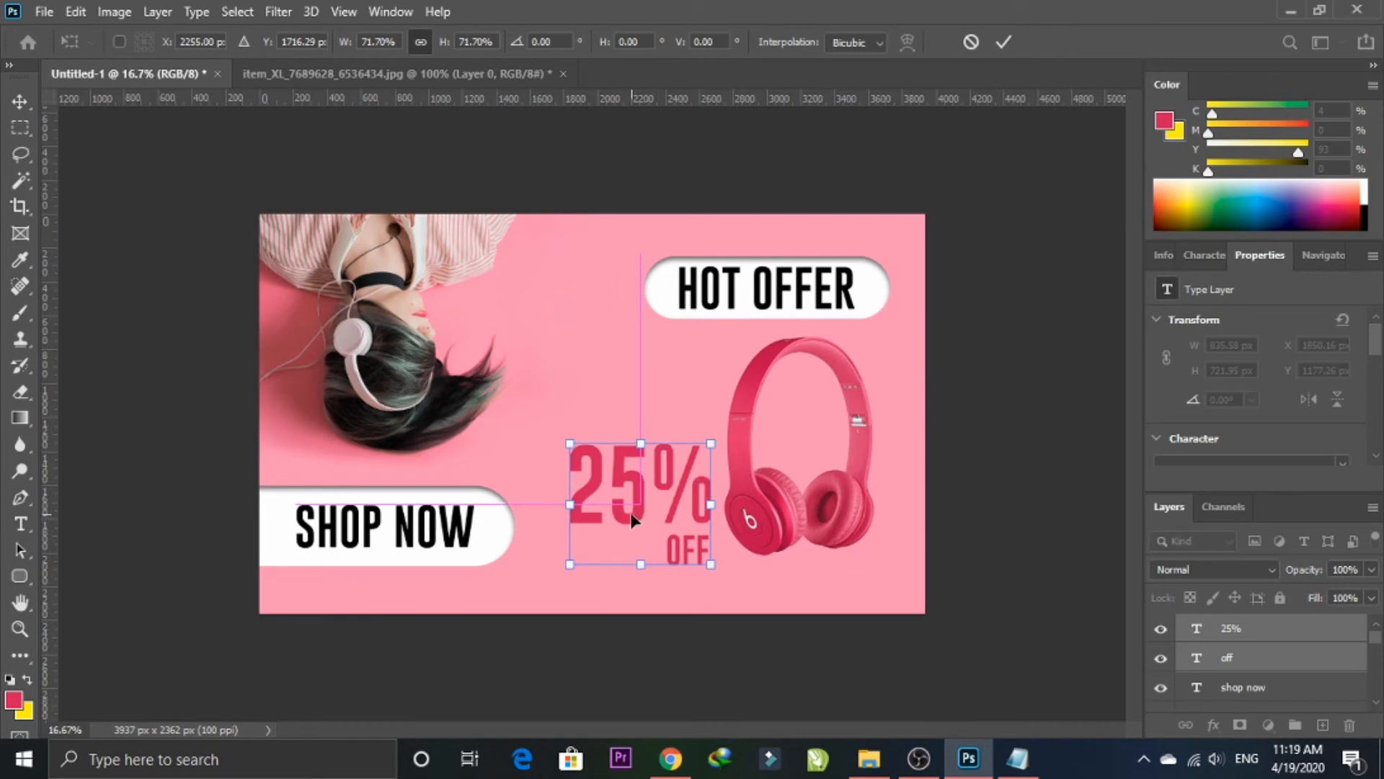
Step: Move the headphones slightly down beside the 25% OFF text
click(779, 551)
drag(779, 551, 781, 574)
click(393, 587)
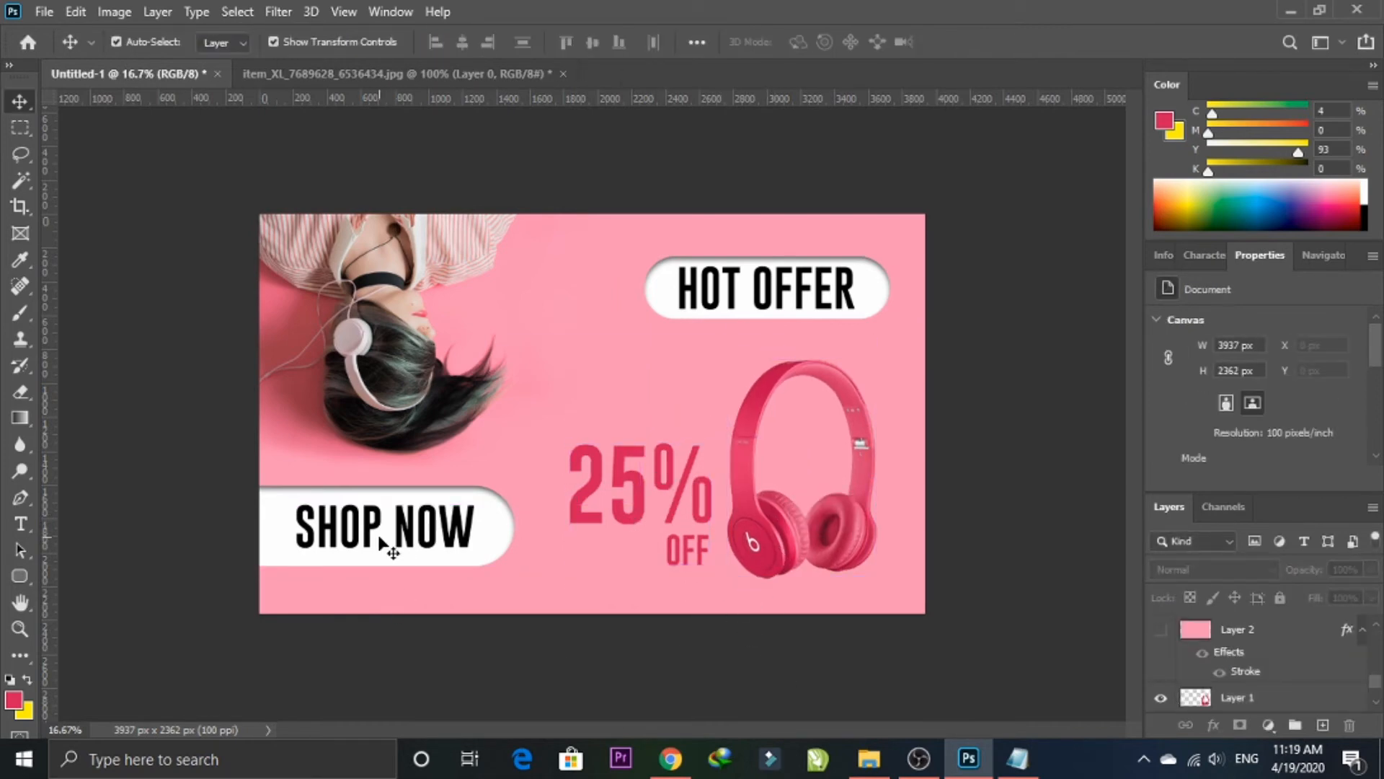
Step: Set the color overlay of the shape behind SHOP NOW to the dark pink sampled from the 25% text
click(472, 548)
click(510, 529)
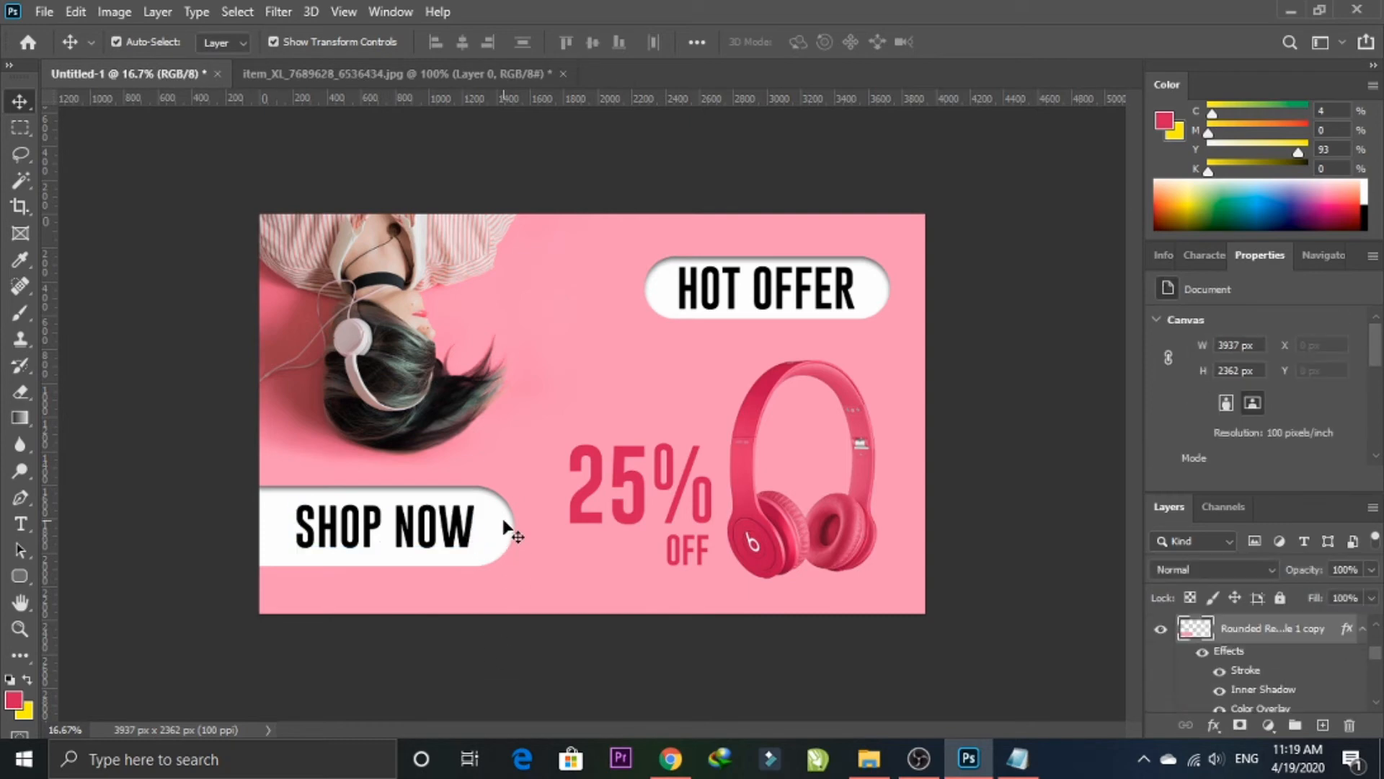
double_click(1354, 631)
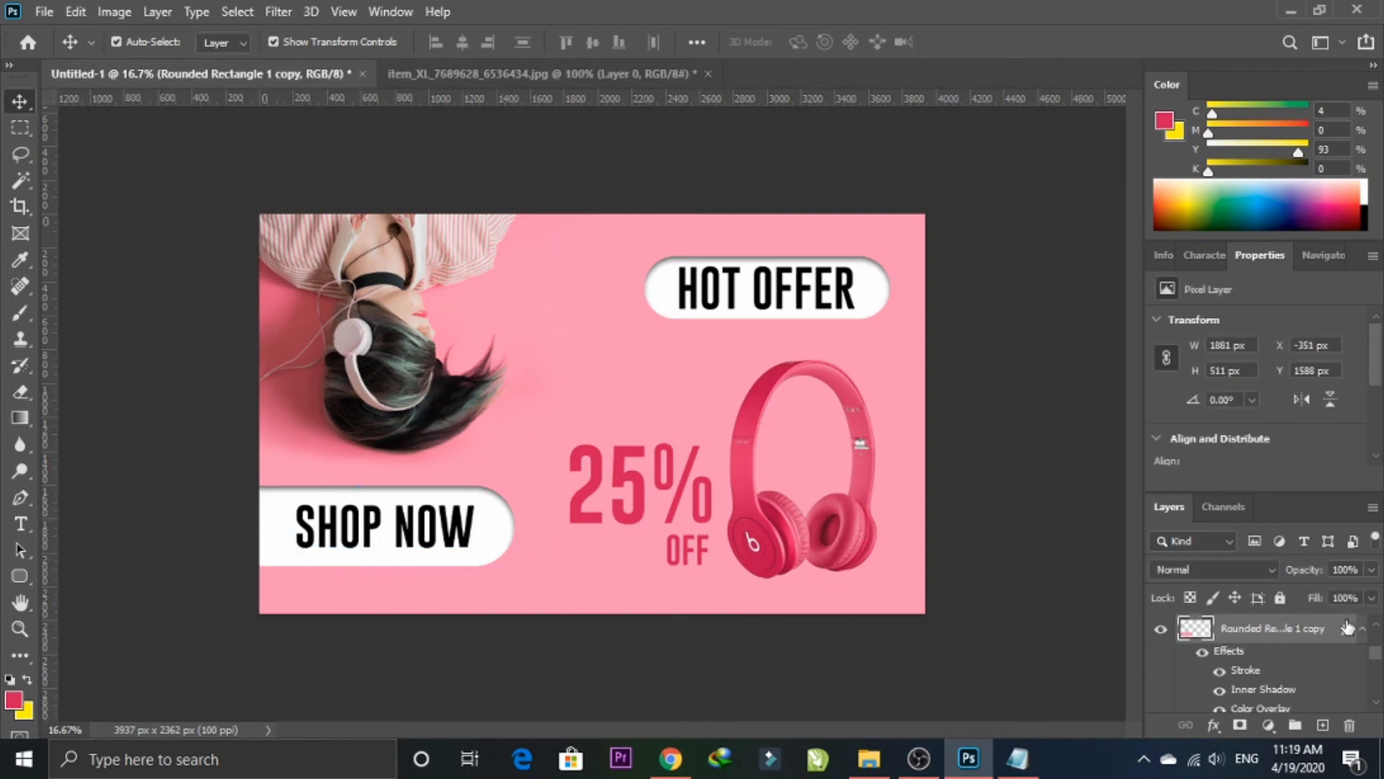
click(365, 526)
drag(454, 250, 740, 527)
click(1025, 598)
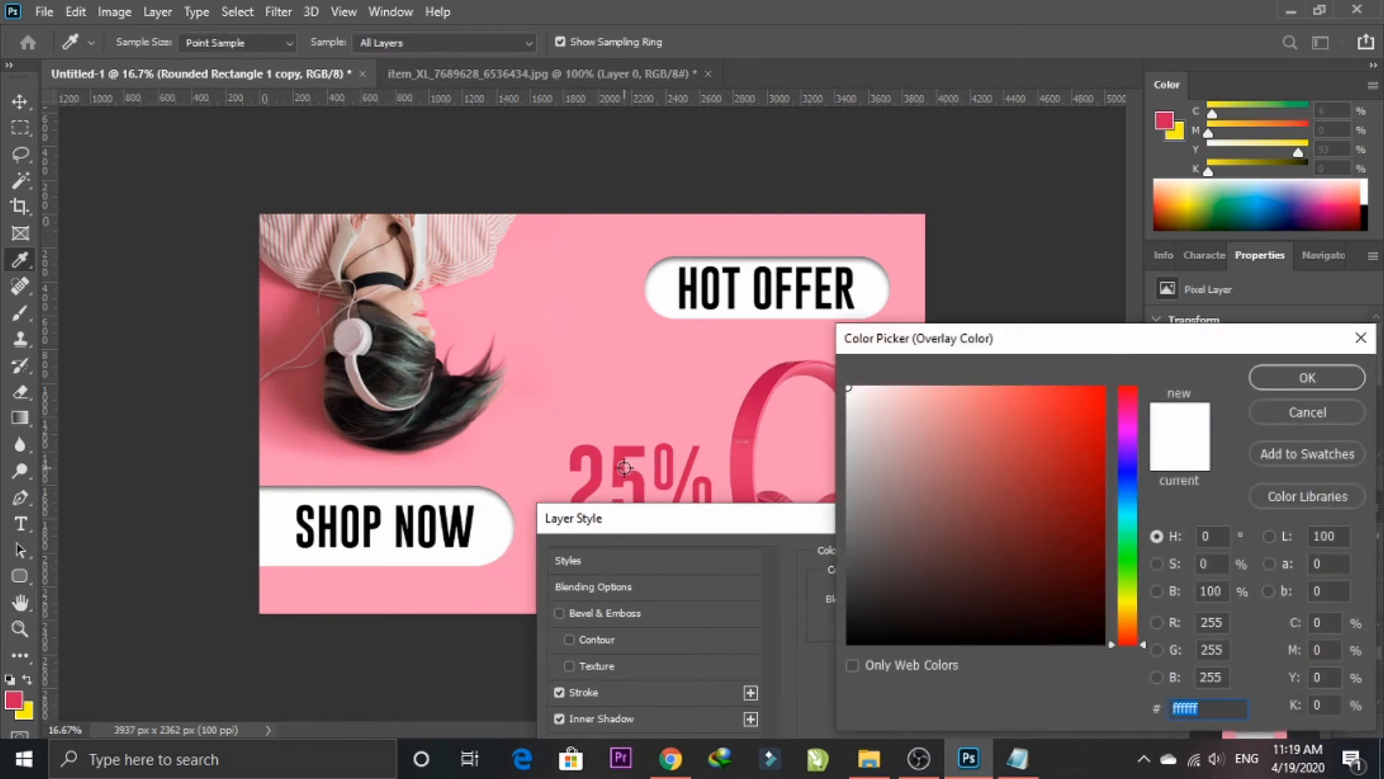
click(612, 475)
click(1280, 381)
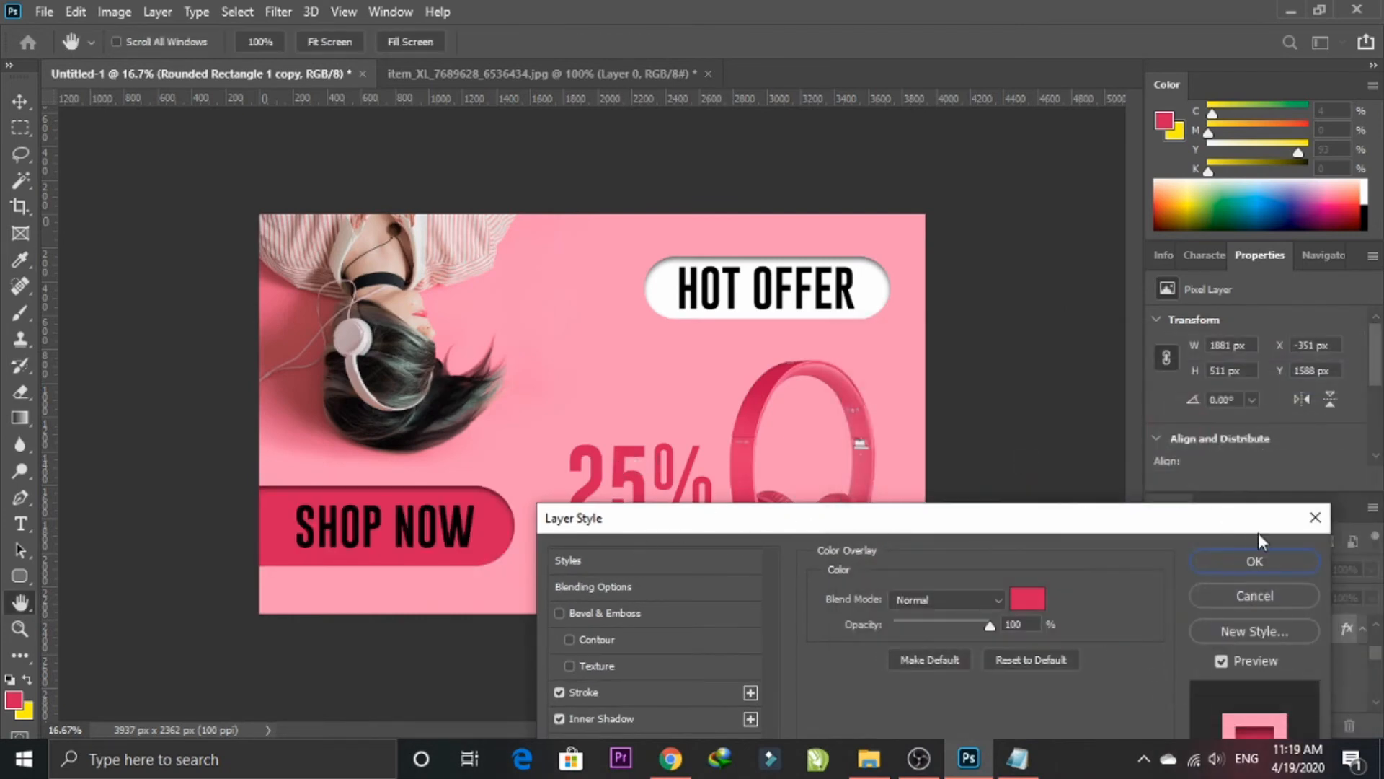
click(1256, 560)
click(222, 494)
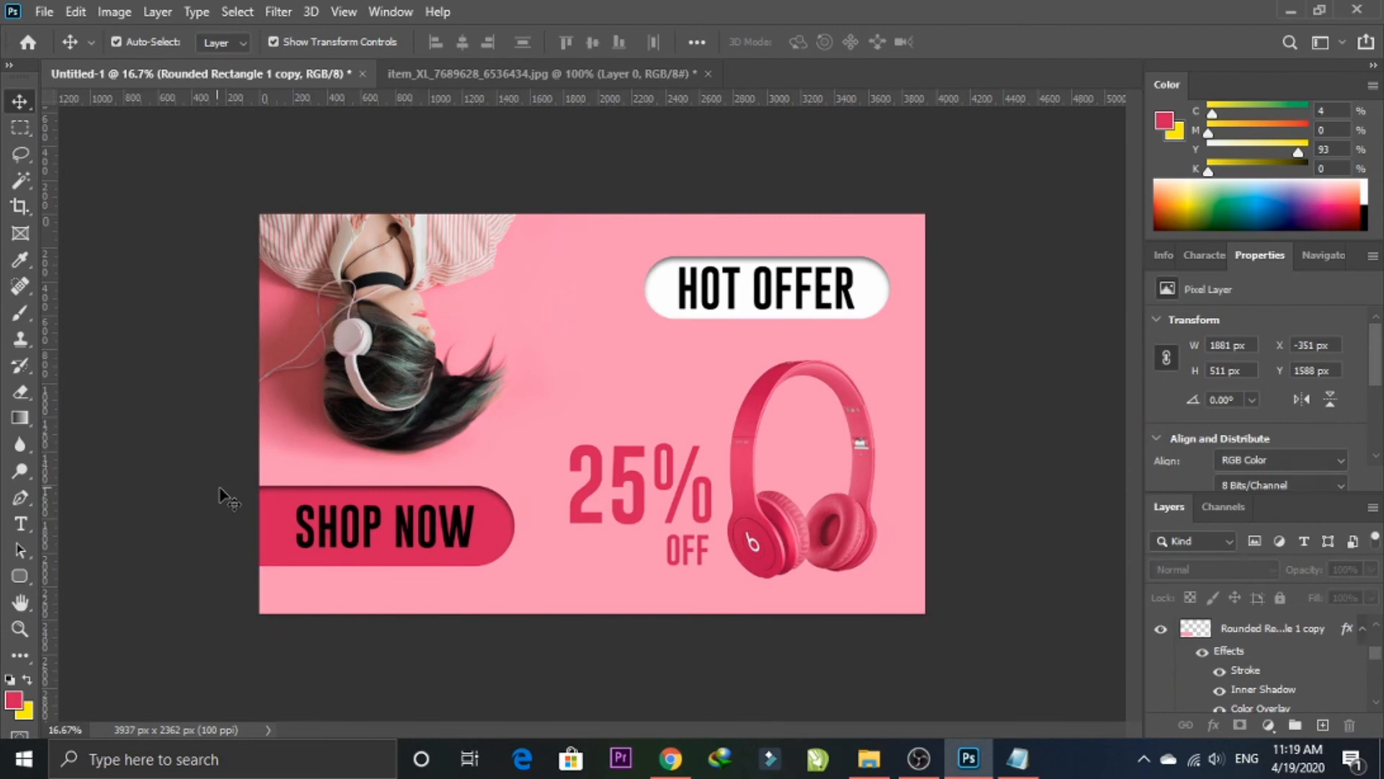
double_click(314, 533)
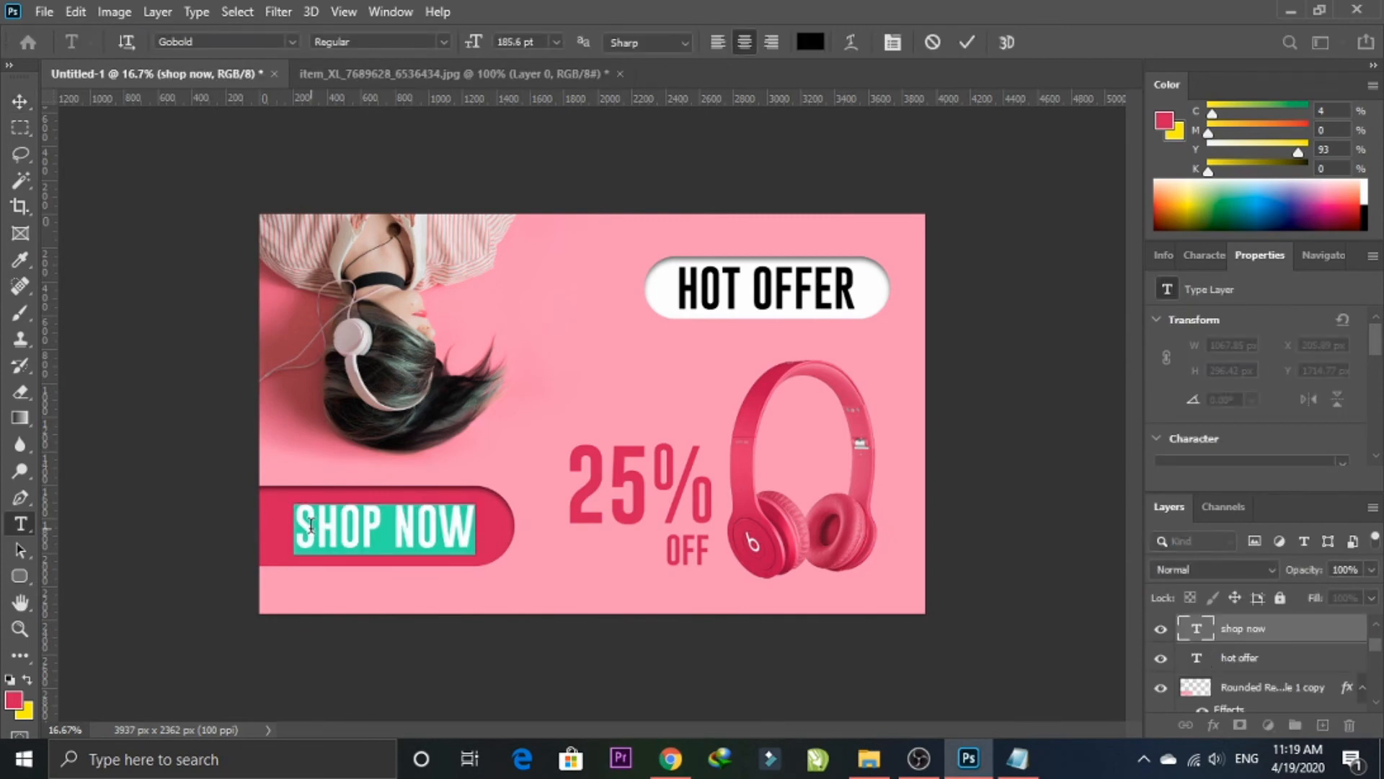
click(22, 100)
click(1110, 671)
Step: Show the light frame layer, Layer 2, and bring it above all other layers
drag(1367, 651, 1375, 692)
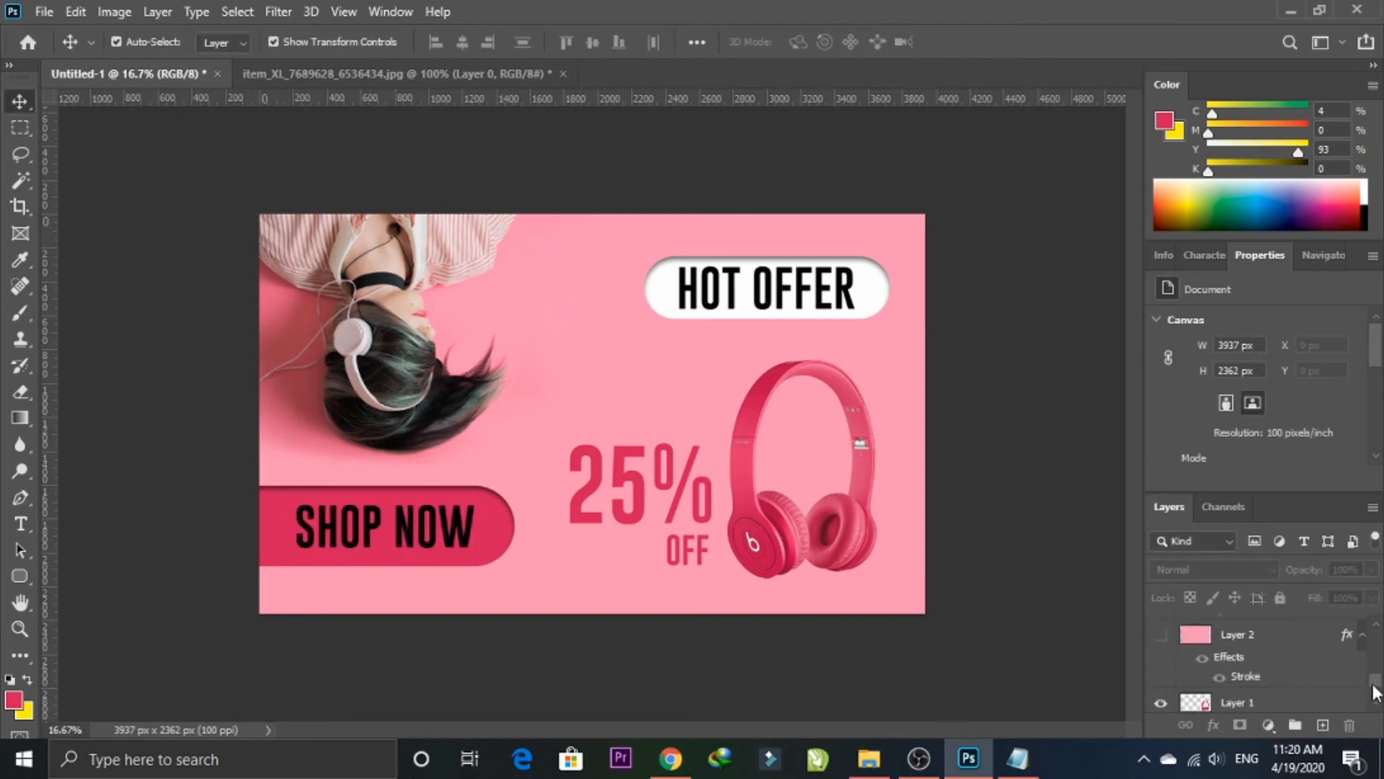
click(1160, 635)
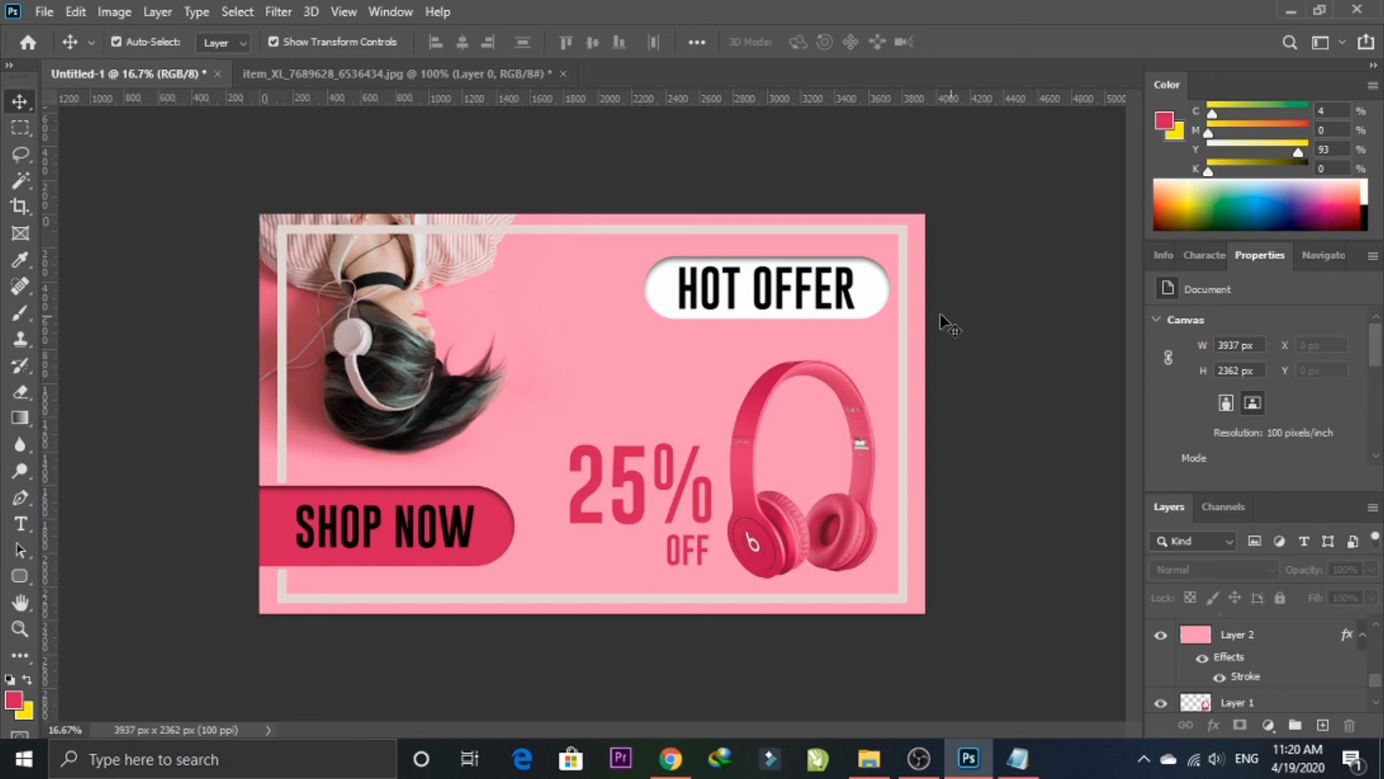
click(909, 311)
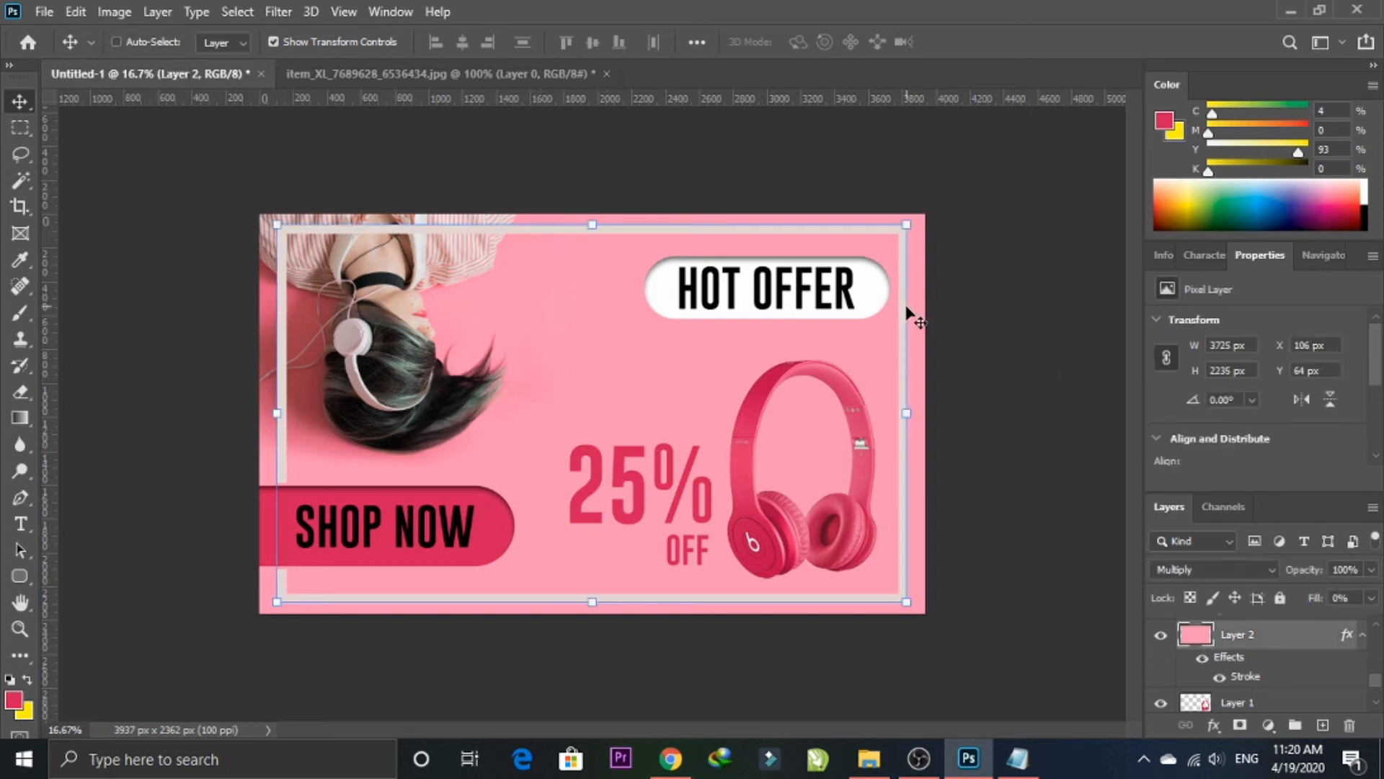
key(ctrl+bracketright)
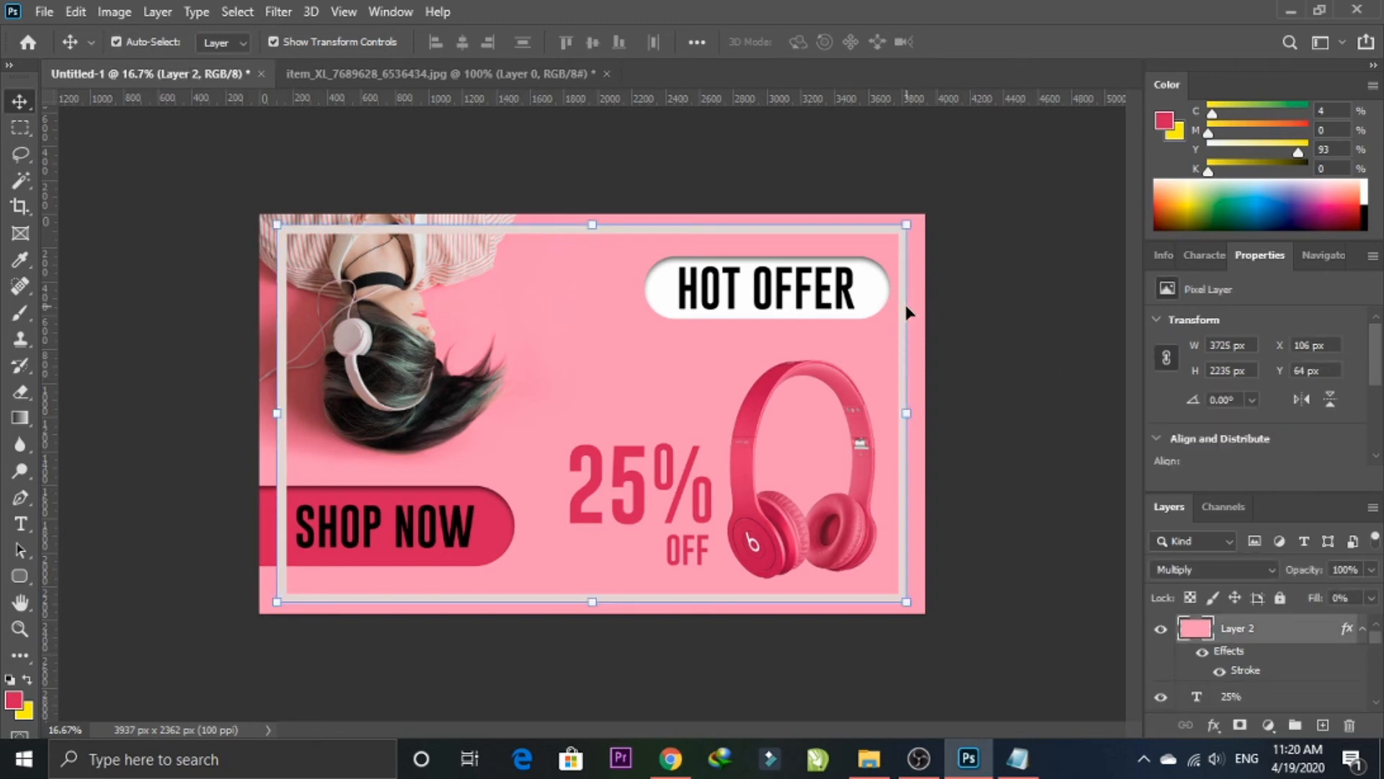
click(1005, 485)
Step: Examine the girl's hair, the HOT OFFER label and the frame edge up close, then view the whole banner
key(z)
drag(259, 214, 549, 356)
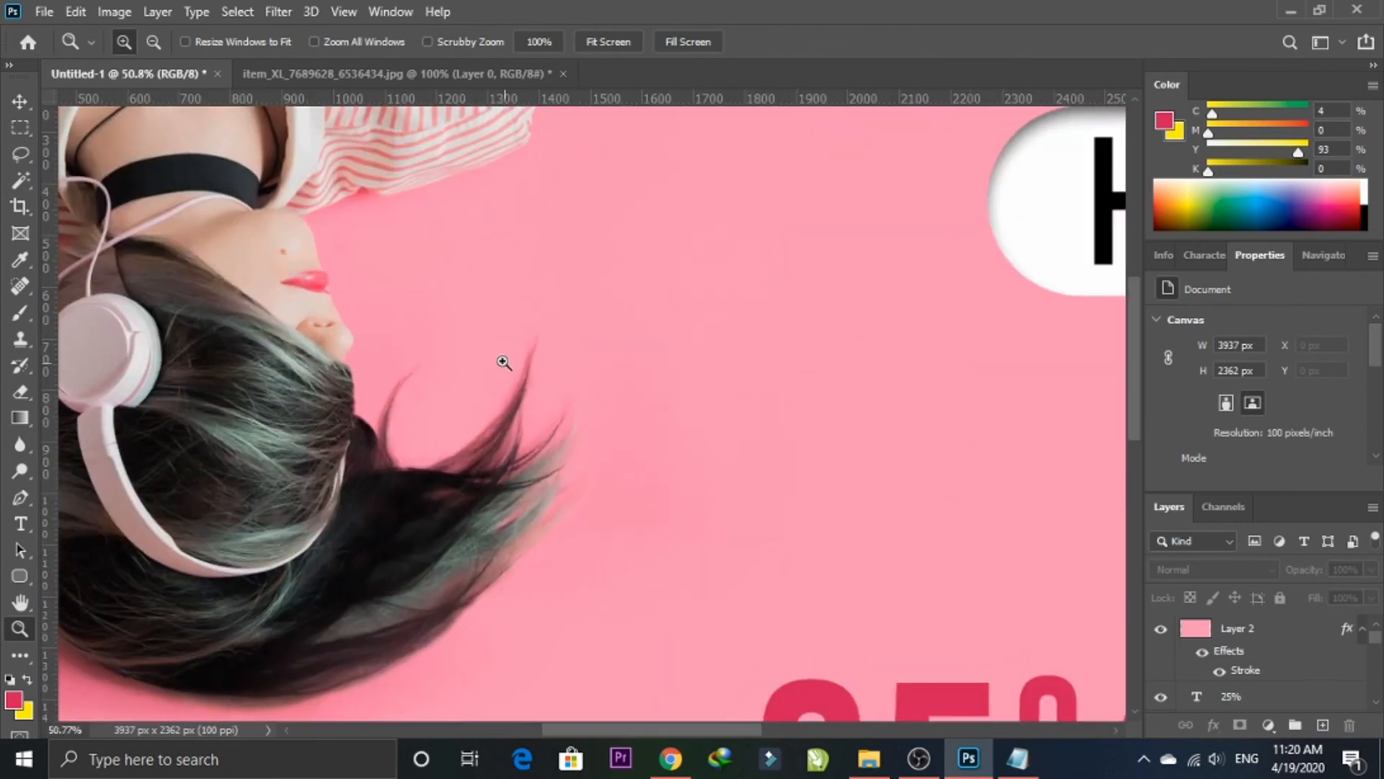
key(space)
drag(469, 269, 335, 452)
drag(648, 524, 179, 358)
drag(583, 394, 404, 440)
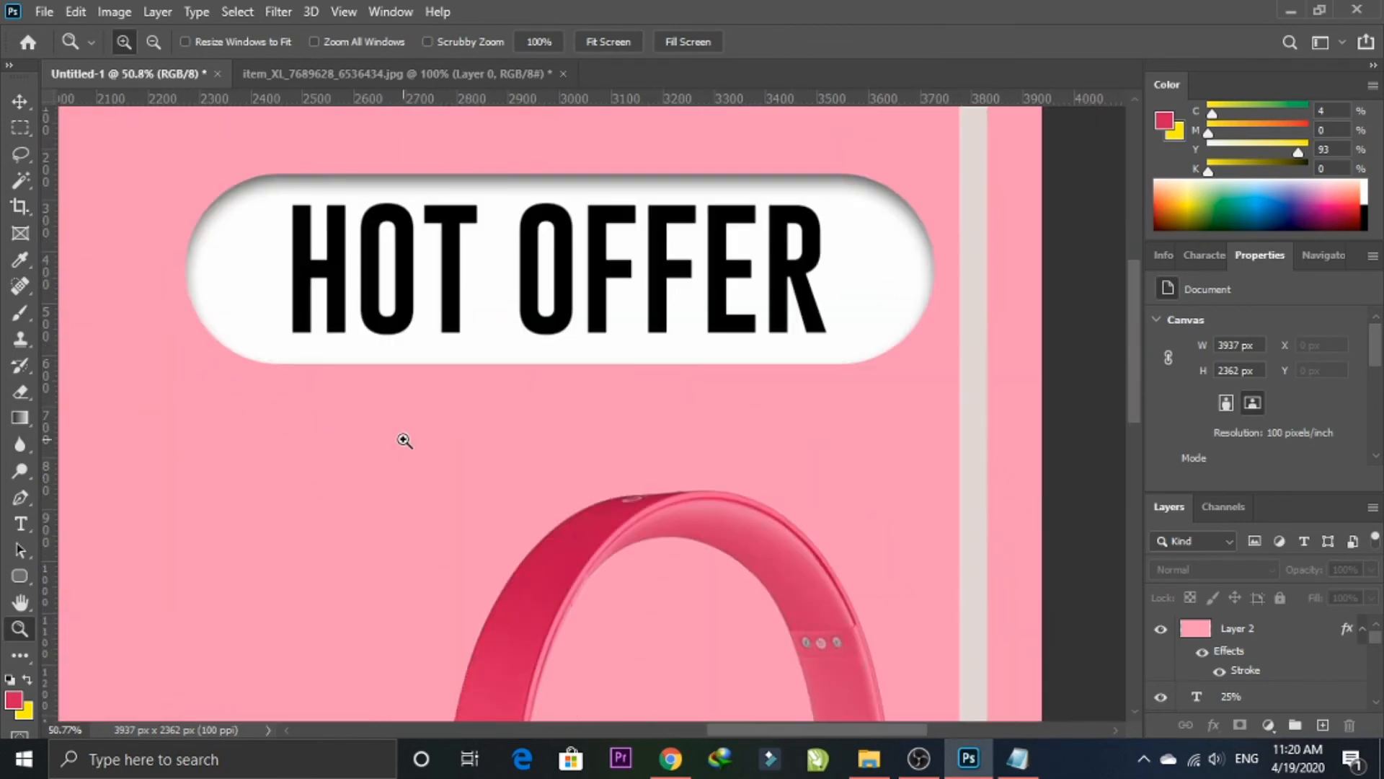
key(ctrl+0)
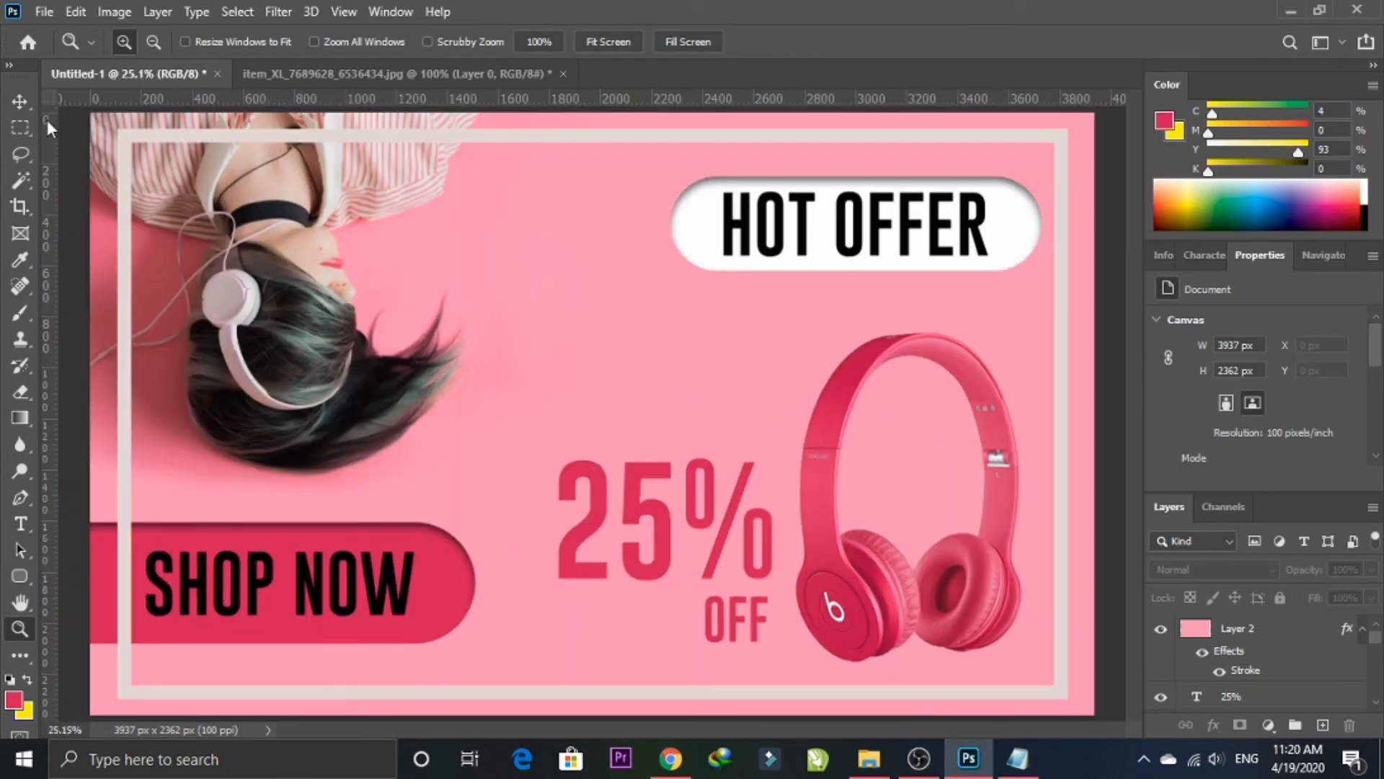
Step: Hide the frame layer that covers the headphones so the artwork beneath it can be selected
key(v)
click(834, 619)
right_click(860, 594)
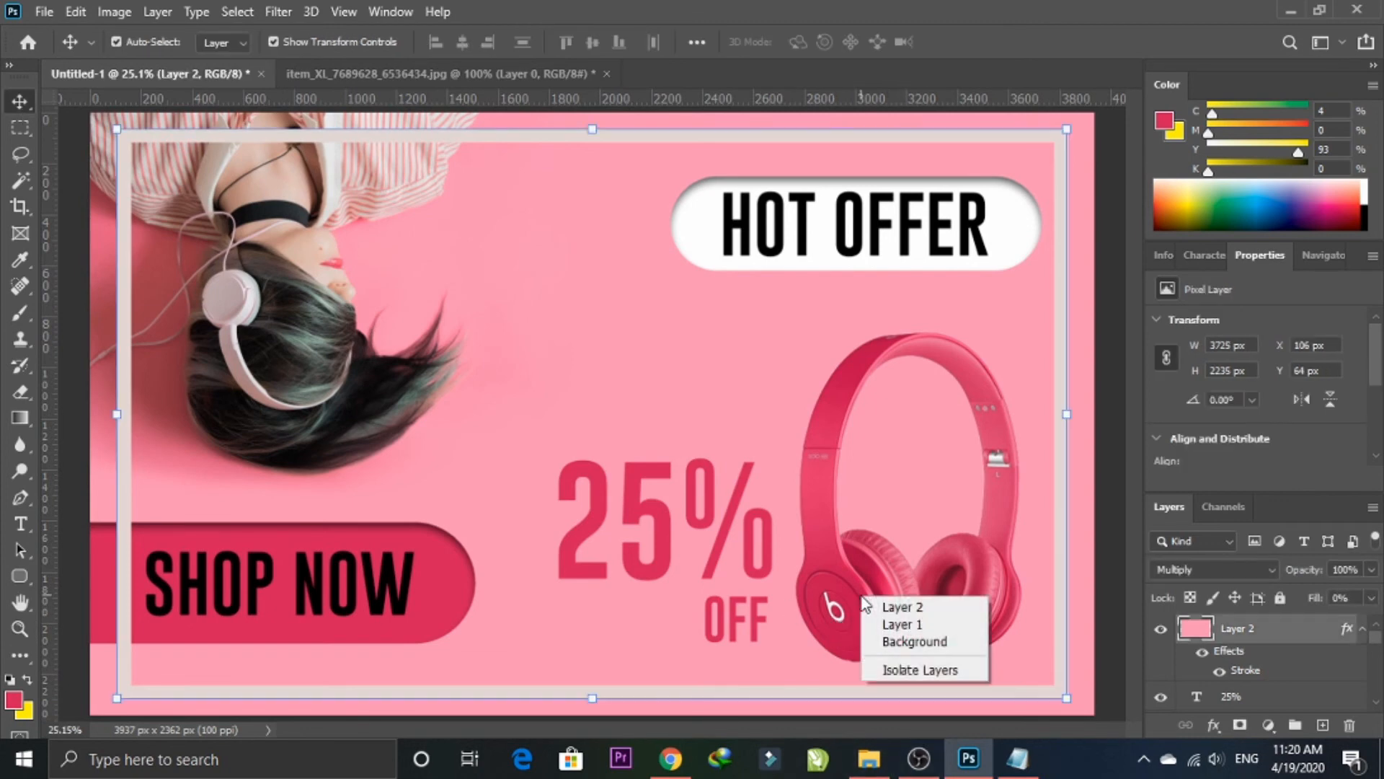
click(873, 607)
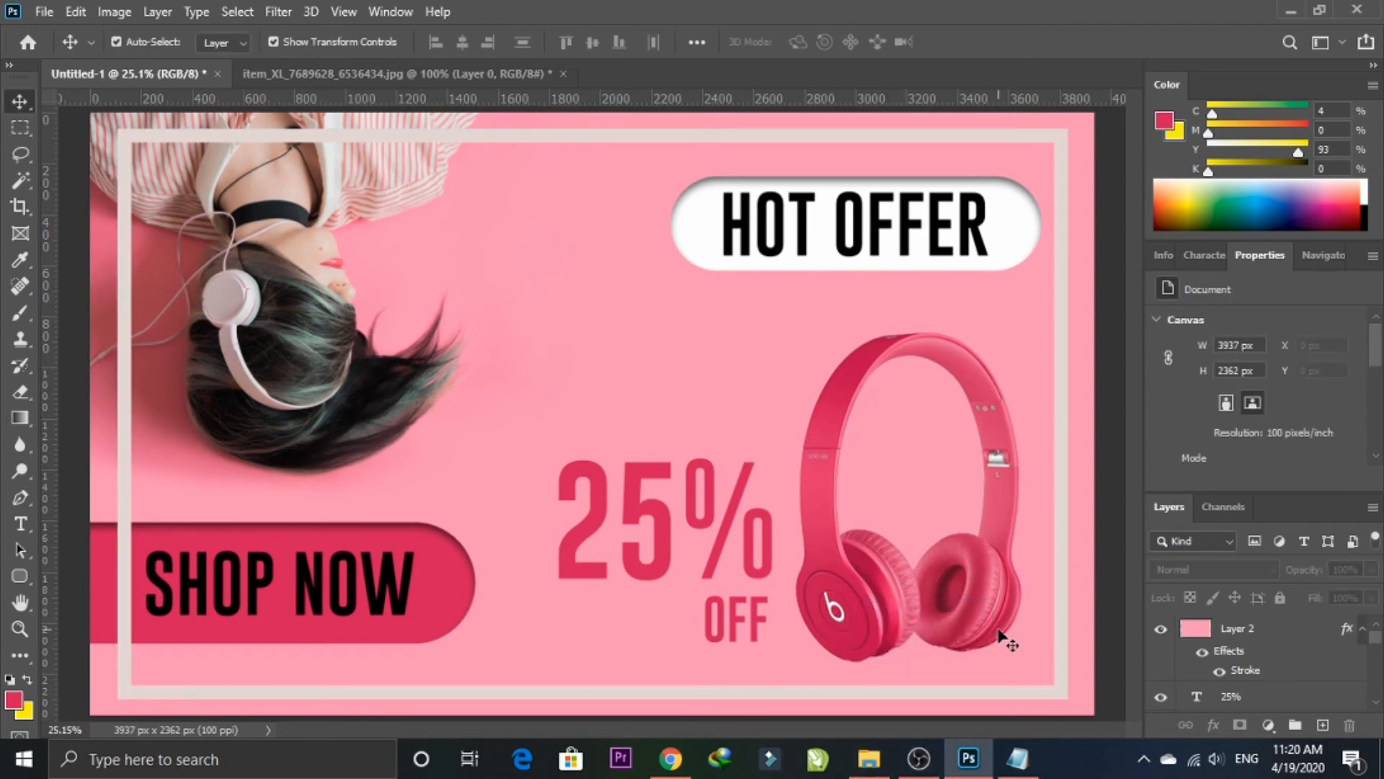
click(980, 597)
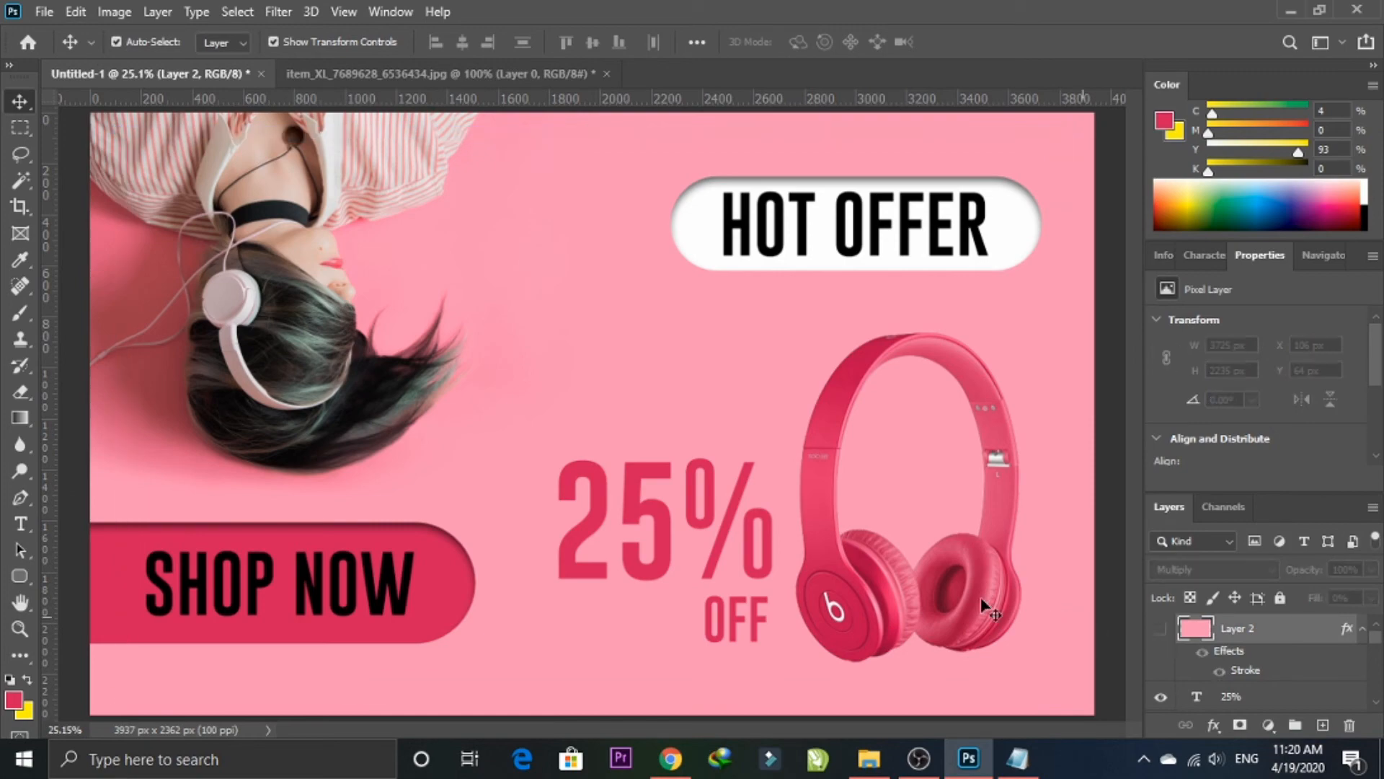
Step: Add a drop shadow to the headphones with a 65 px size, 157° angle and 141 px distance
double_click(1351, 703)
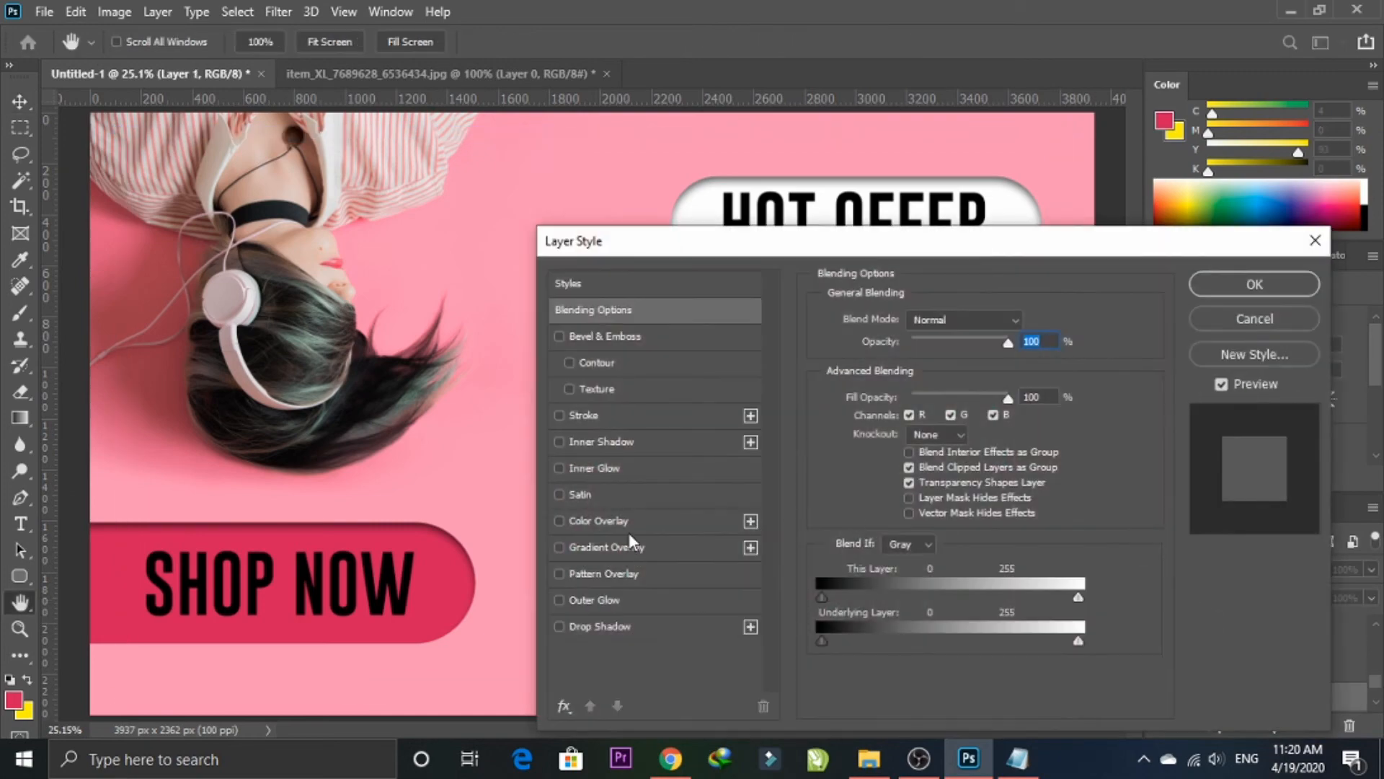
click(600, 625)
drag(883, 249, 416, 197)
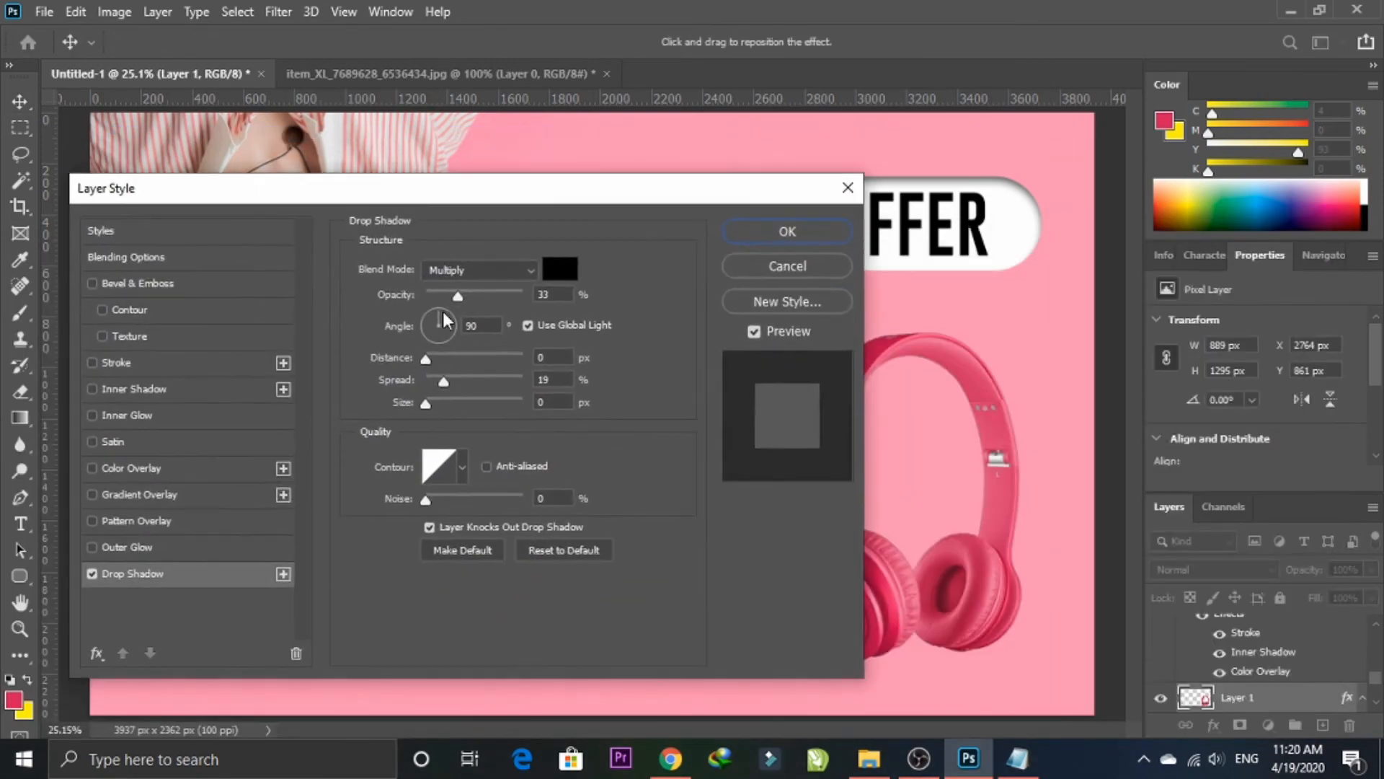
drag(426, 404, 457, 408)
drag(447, 356, 504, 359)
drag(737, 195, 554, 179)
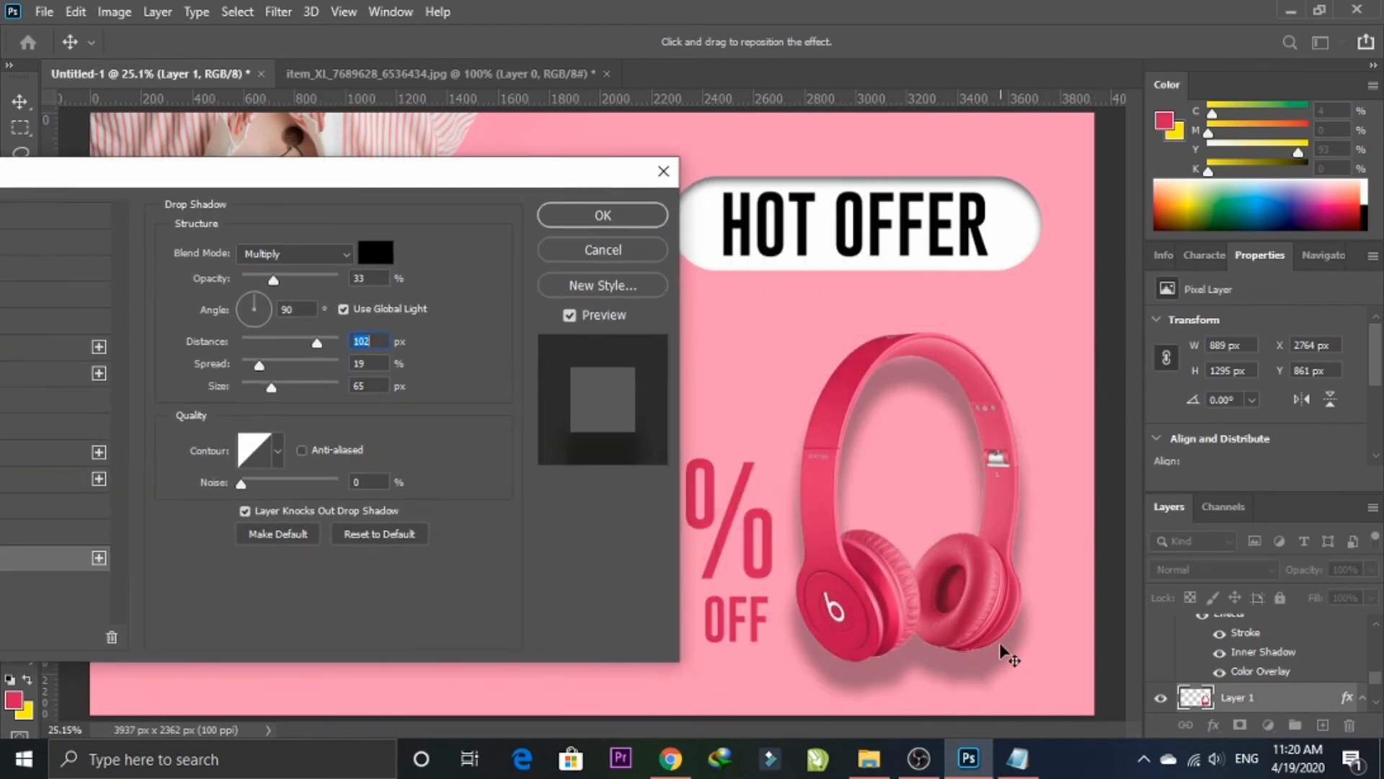
drag(1000, 646, 1027, 655)
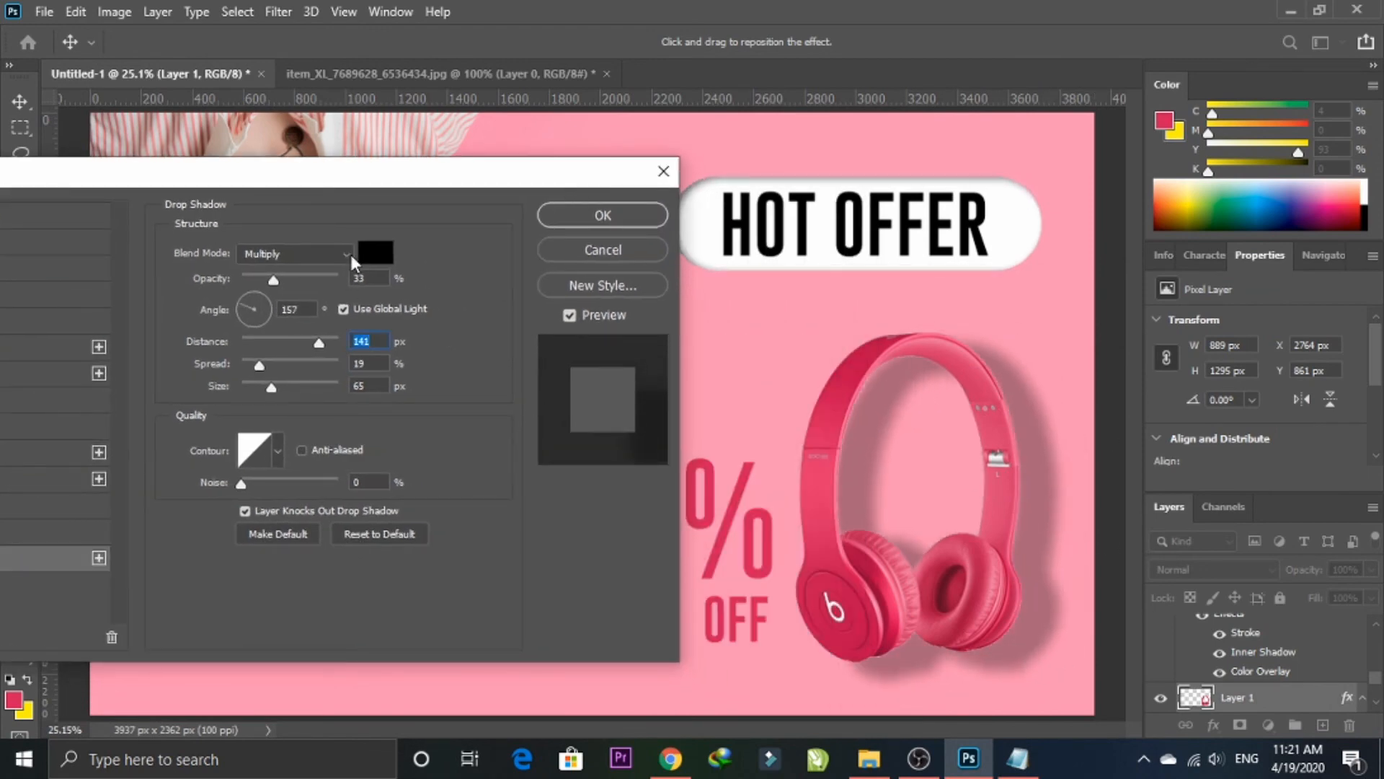
Step: Color the headphones' shadow with their sampled dark pink, raise its opacity, shorten its distance and apply the effect
click(369, 252)
click(817, 411)
click(1305, 378)
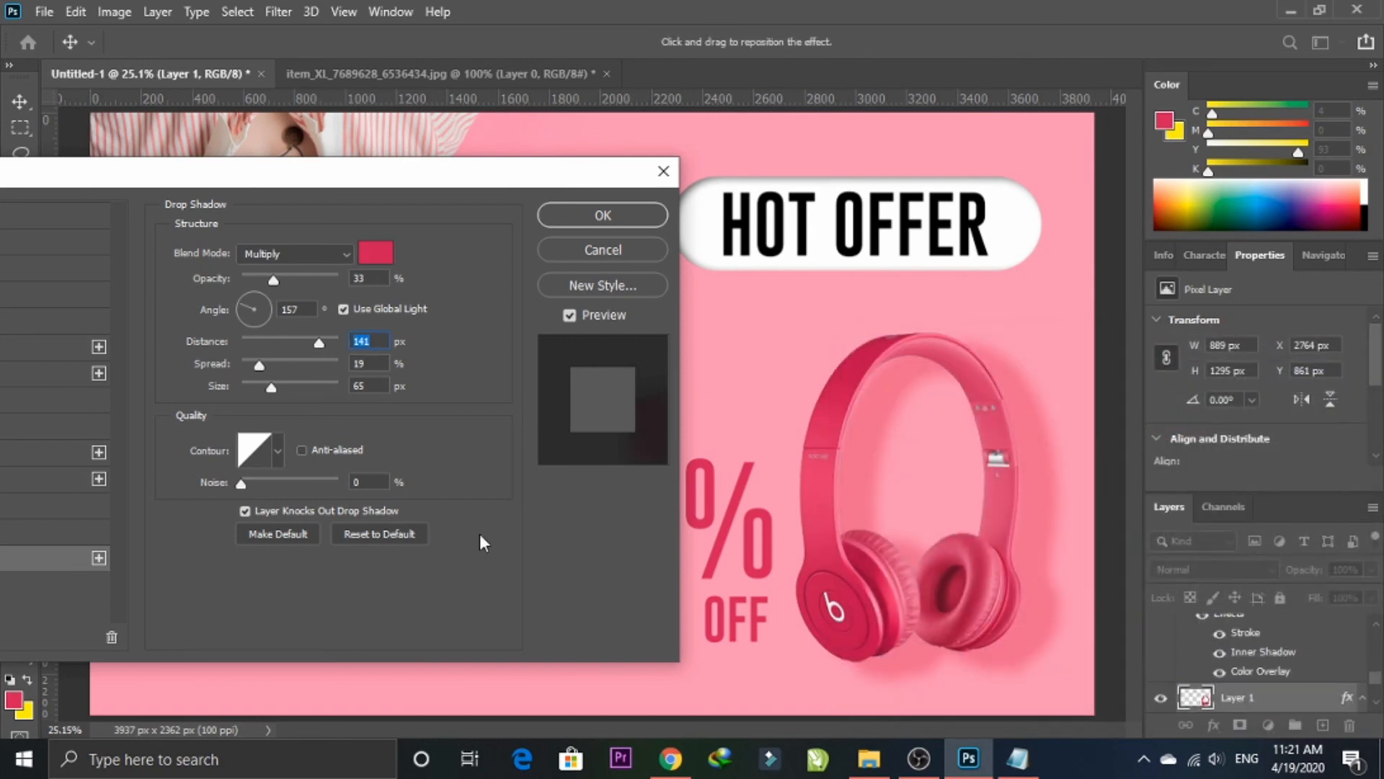
drag(275, 281, 301, 284)
drag(317, 343, 307, 344)
drag(260, 363, 284, 390)
click(602, 215)
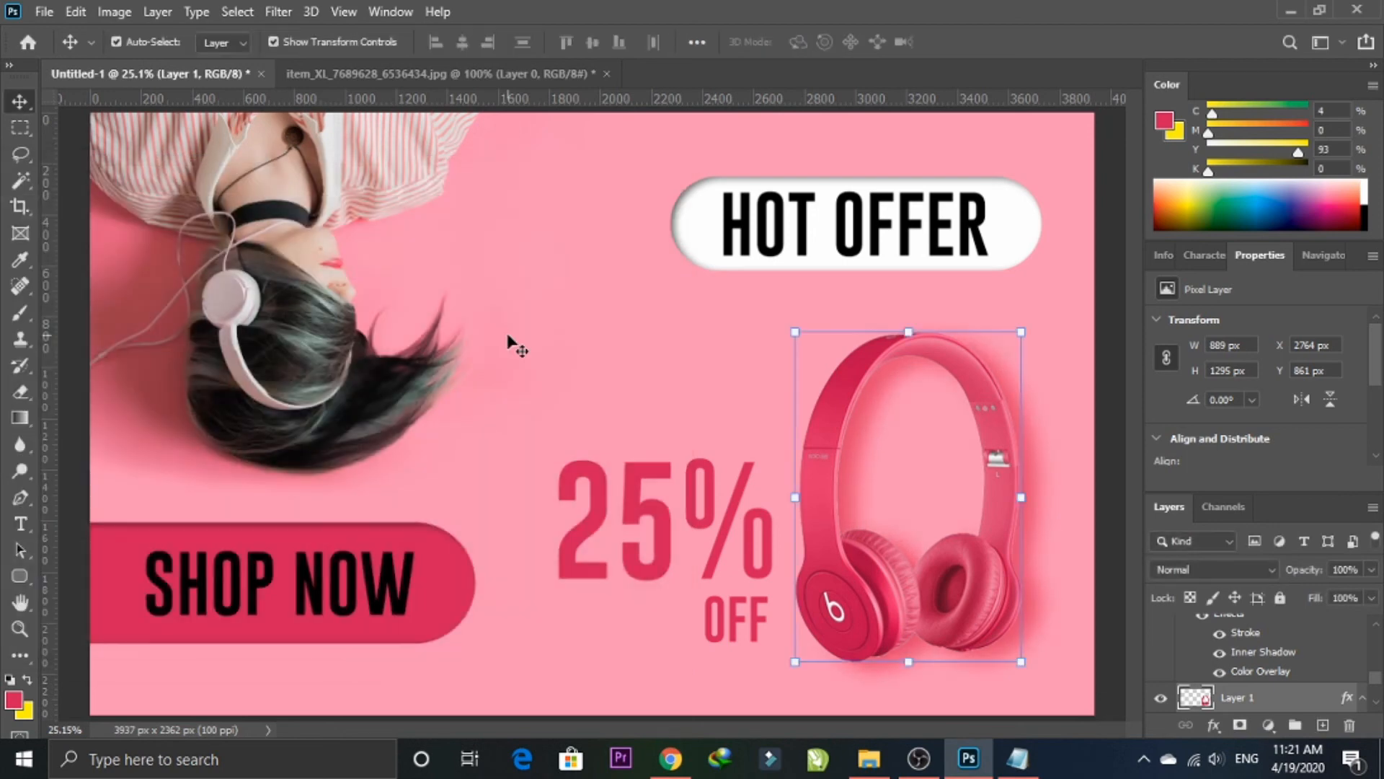
Step: Fit the banner in view and show the frame layer again
key(ctrl+0)
scroll(1239, 622, up, 10)
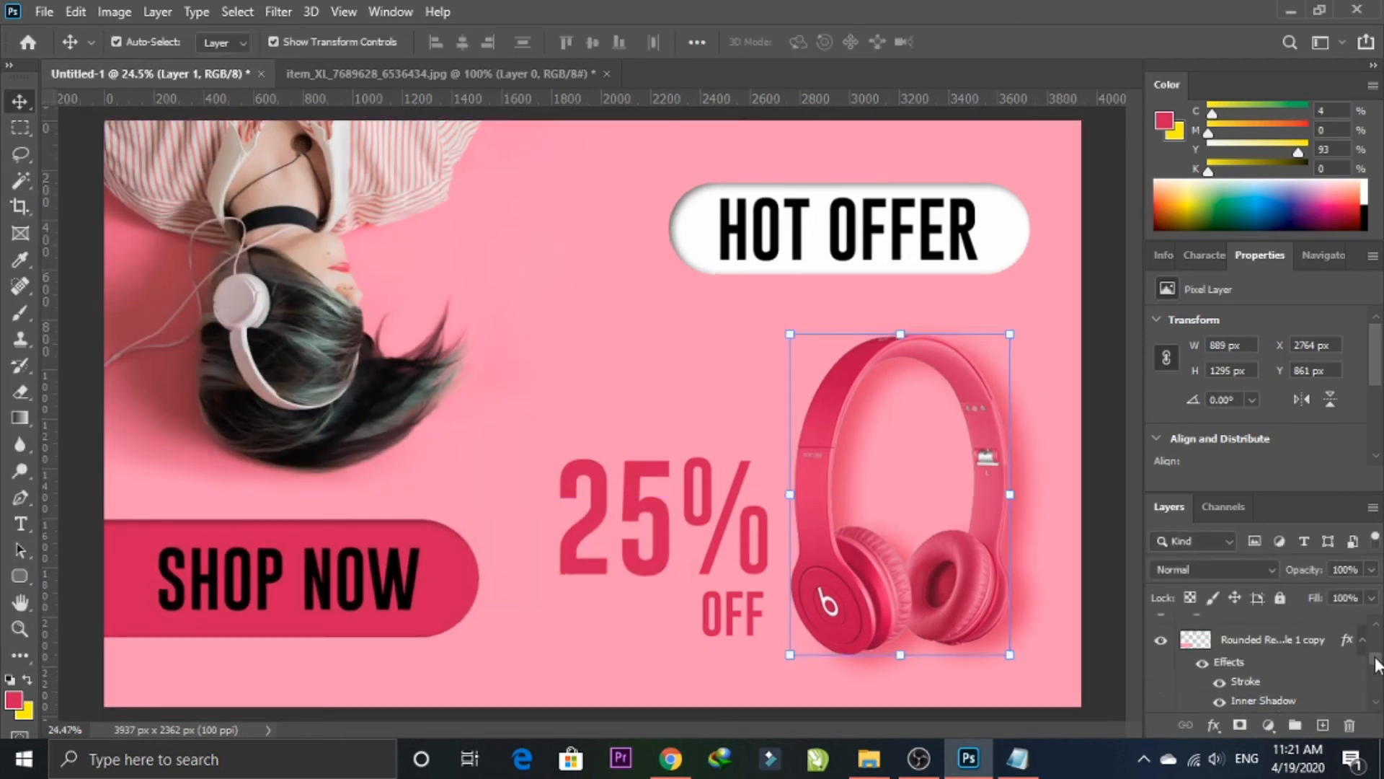
click(1161, 630)
click(1106, 576)
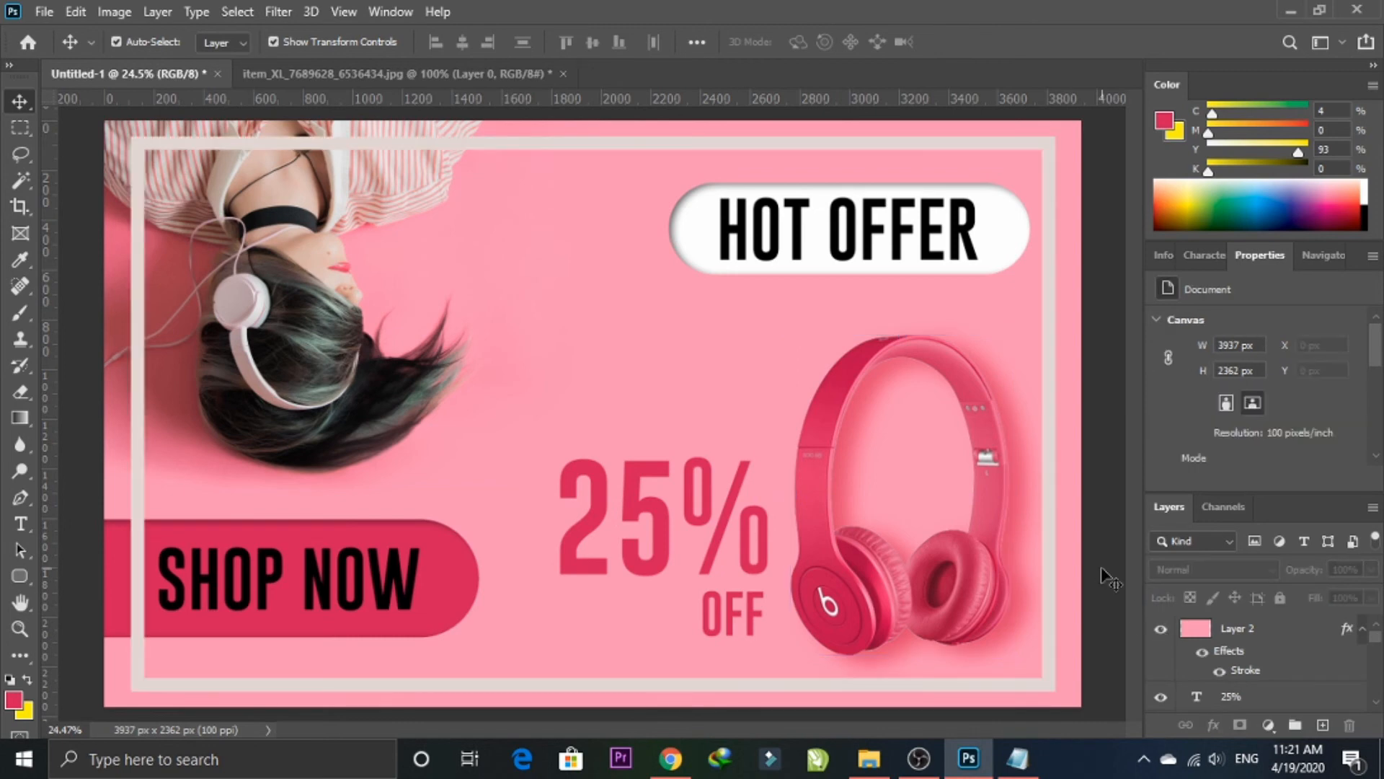
Step: Shift the SHOP NOW text 60 px to the right, clear of the frame's left side
click(436, 689)
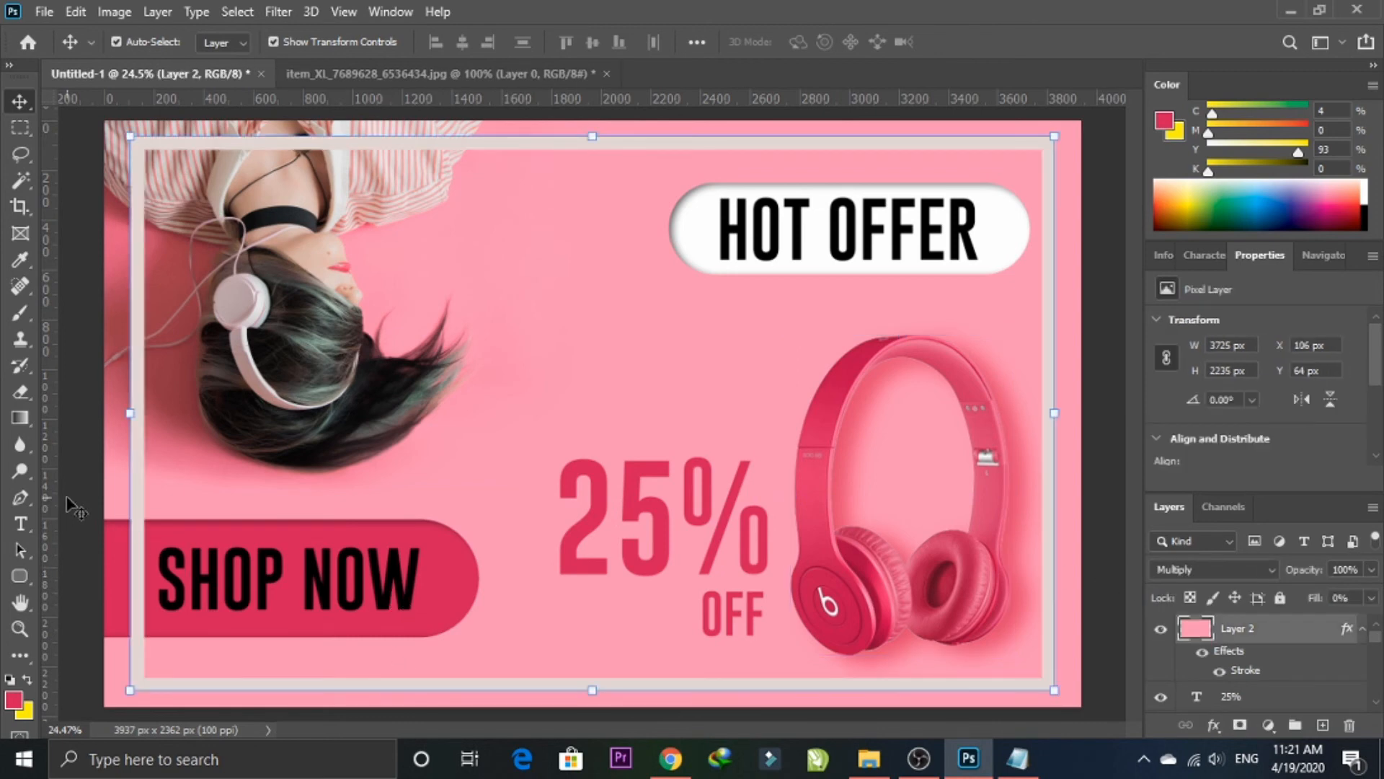
drag(72, 509, 463, 608)
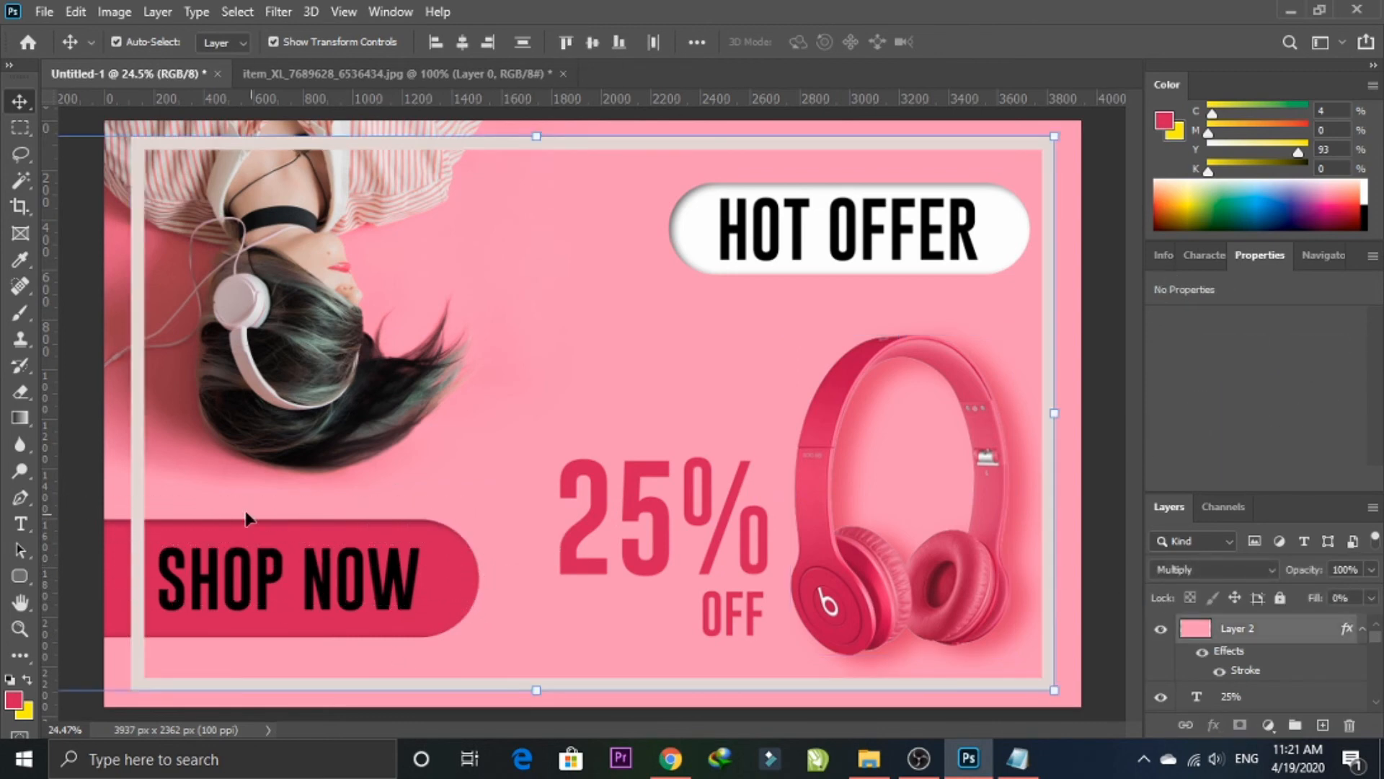
shift+click(109, 539)
shift+click(137, 490)
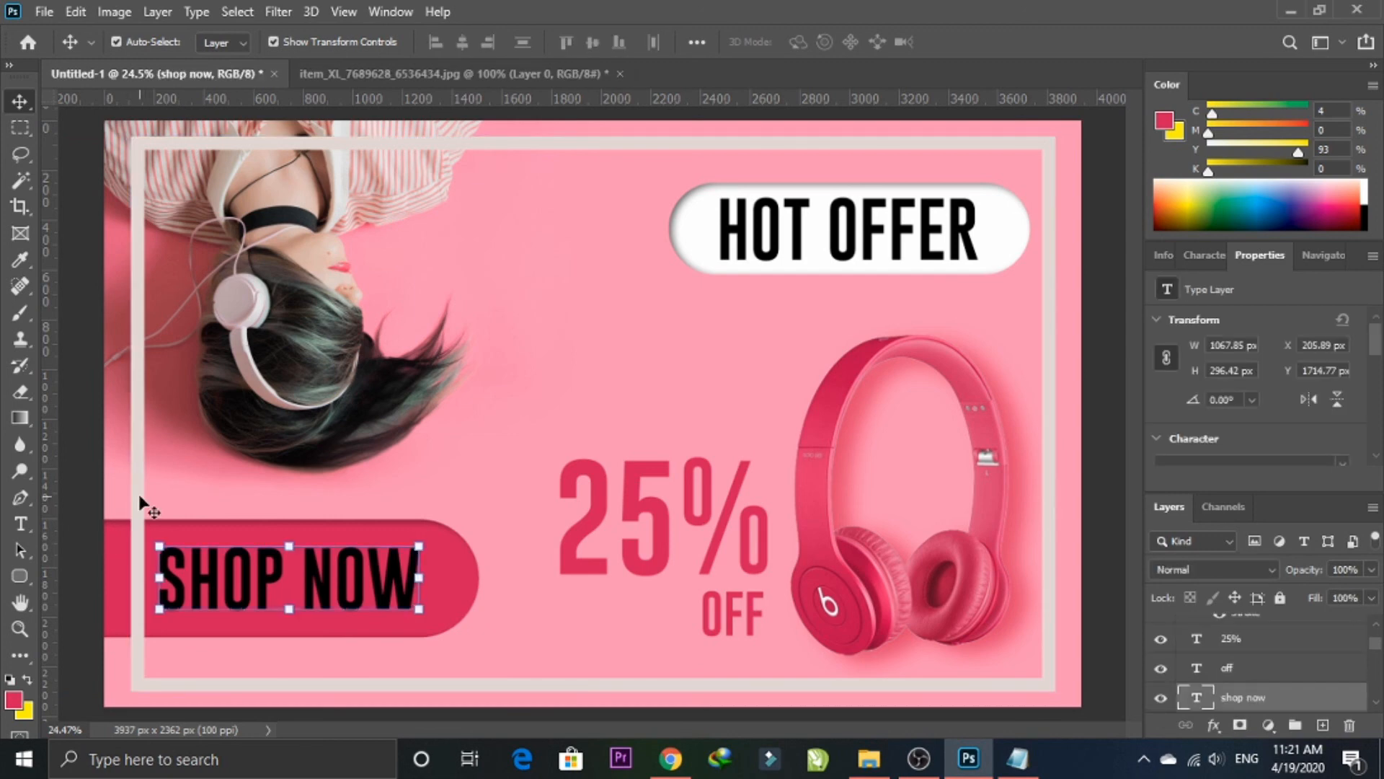
key(shift+Right)
key(shift+Right)
key(shift+Right)
key(shift+Right)
key(shift+Right)
key(shift+Right)
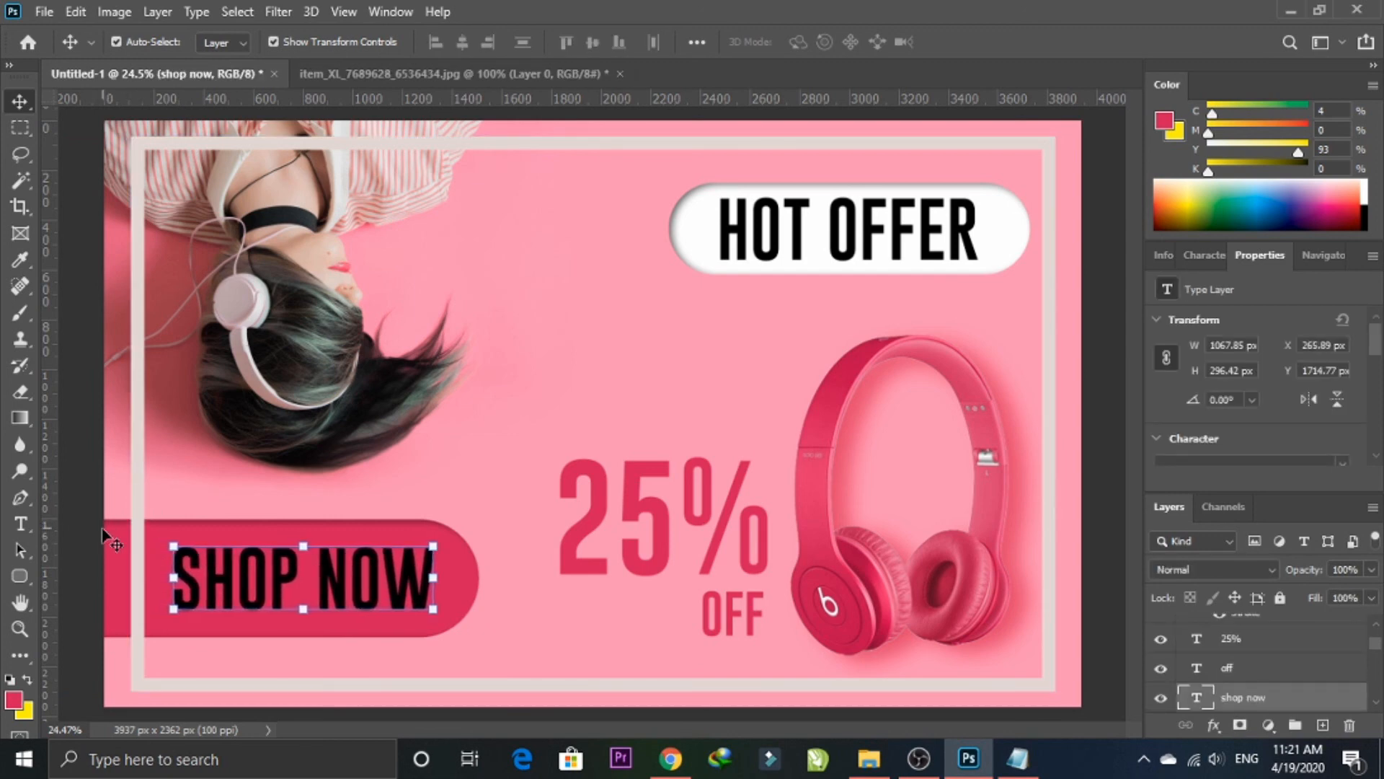
Step: Scale the pink shape behind SHOP NOW to 89.78% width and 88.80% height, then move it right to surround the text
click(79, 548)
click(256, 539)
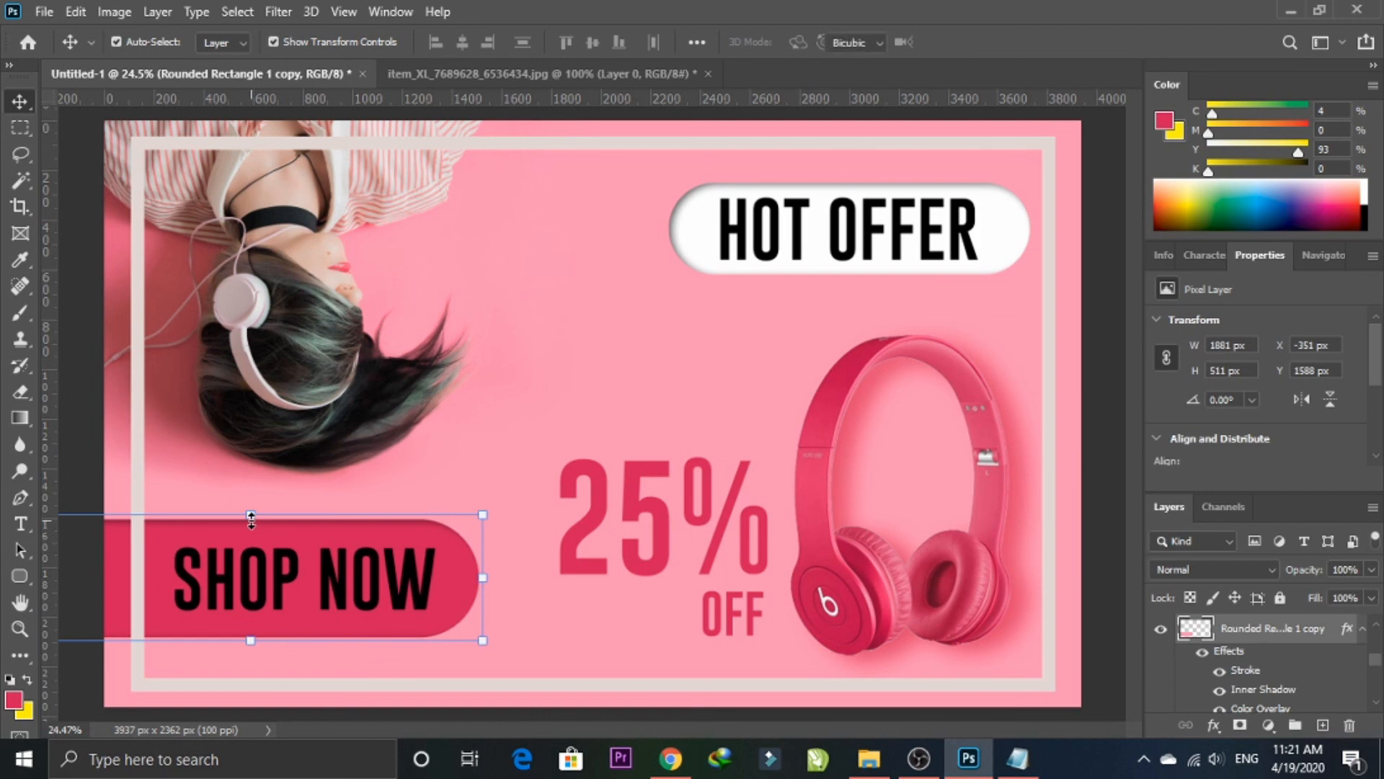
key(ctrl+t)
drag(483, 512, 439, 526)
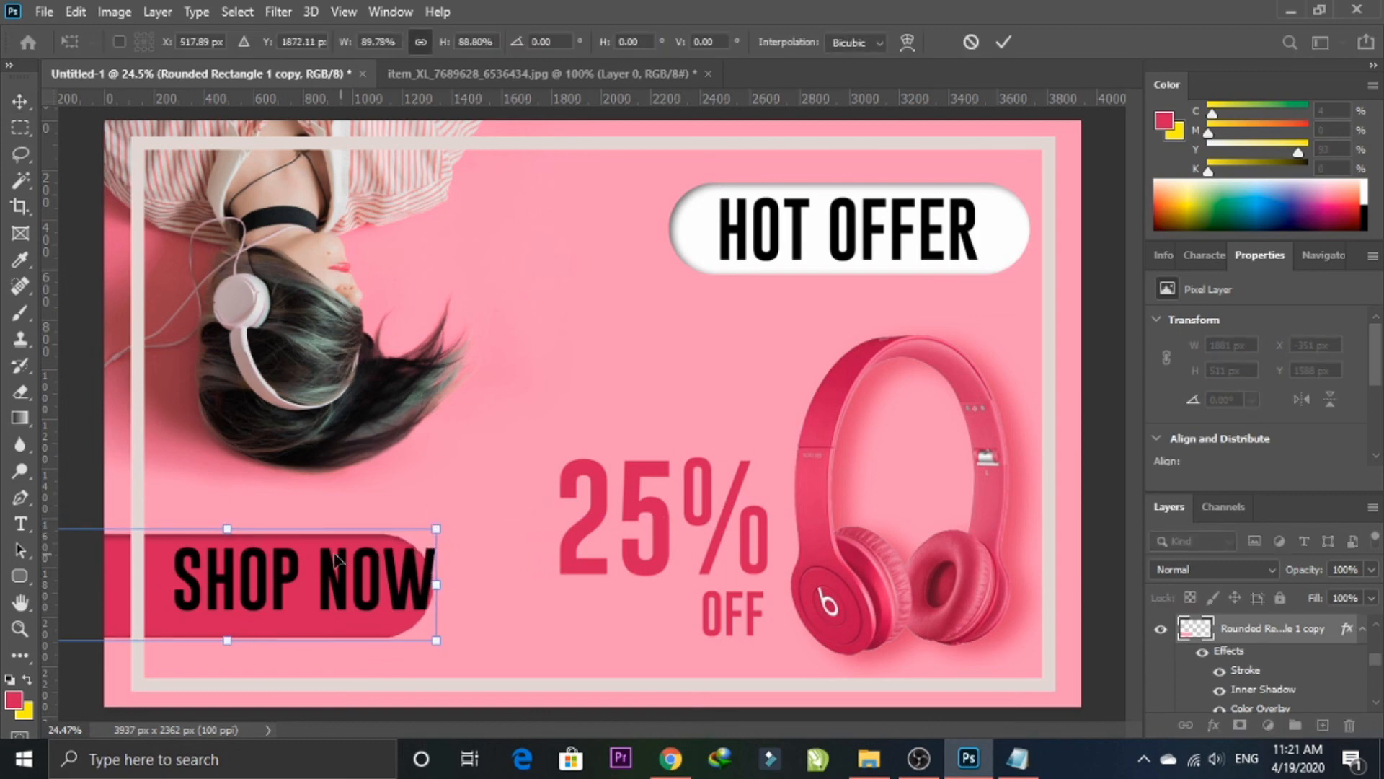
drag(104, 598, 138, 606)
key(Return)
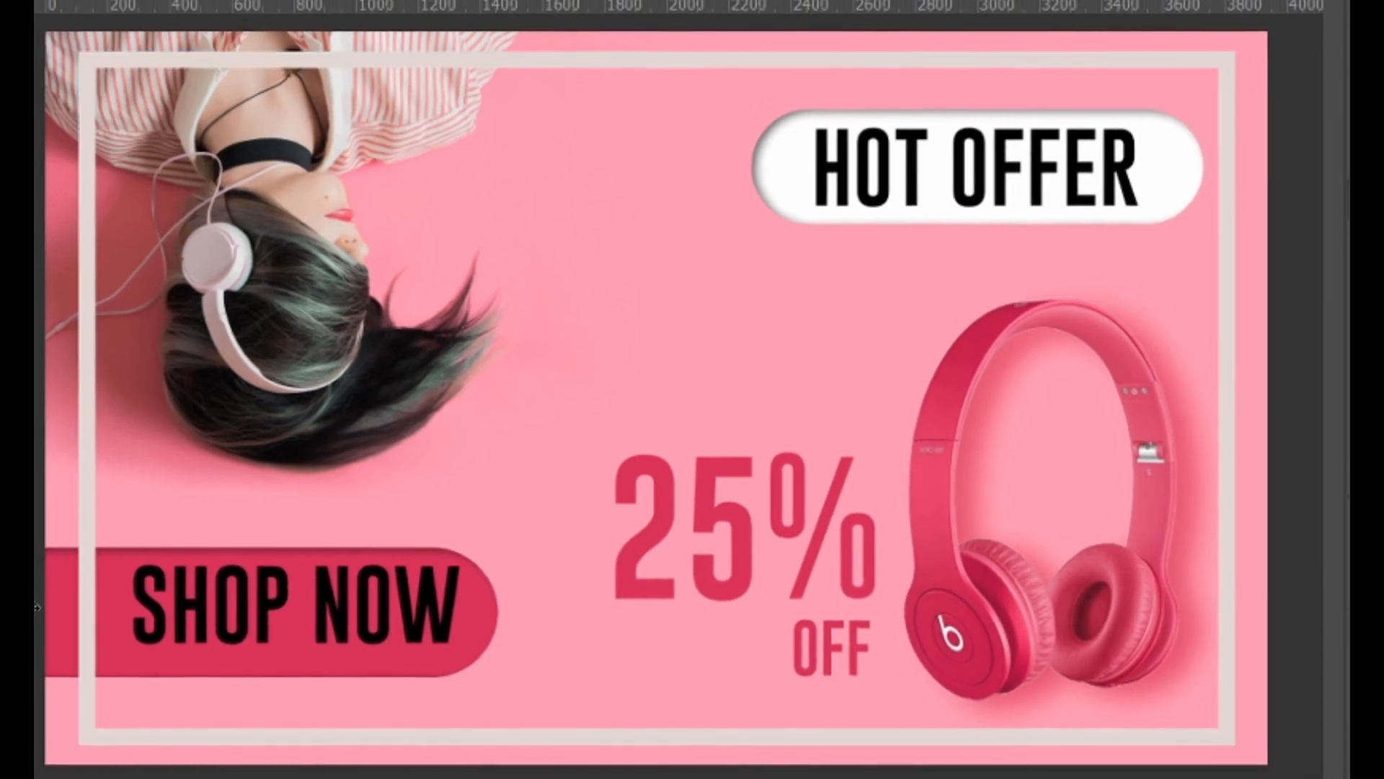
key(ctrl+t)
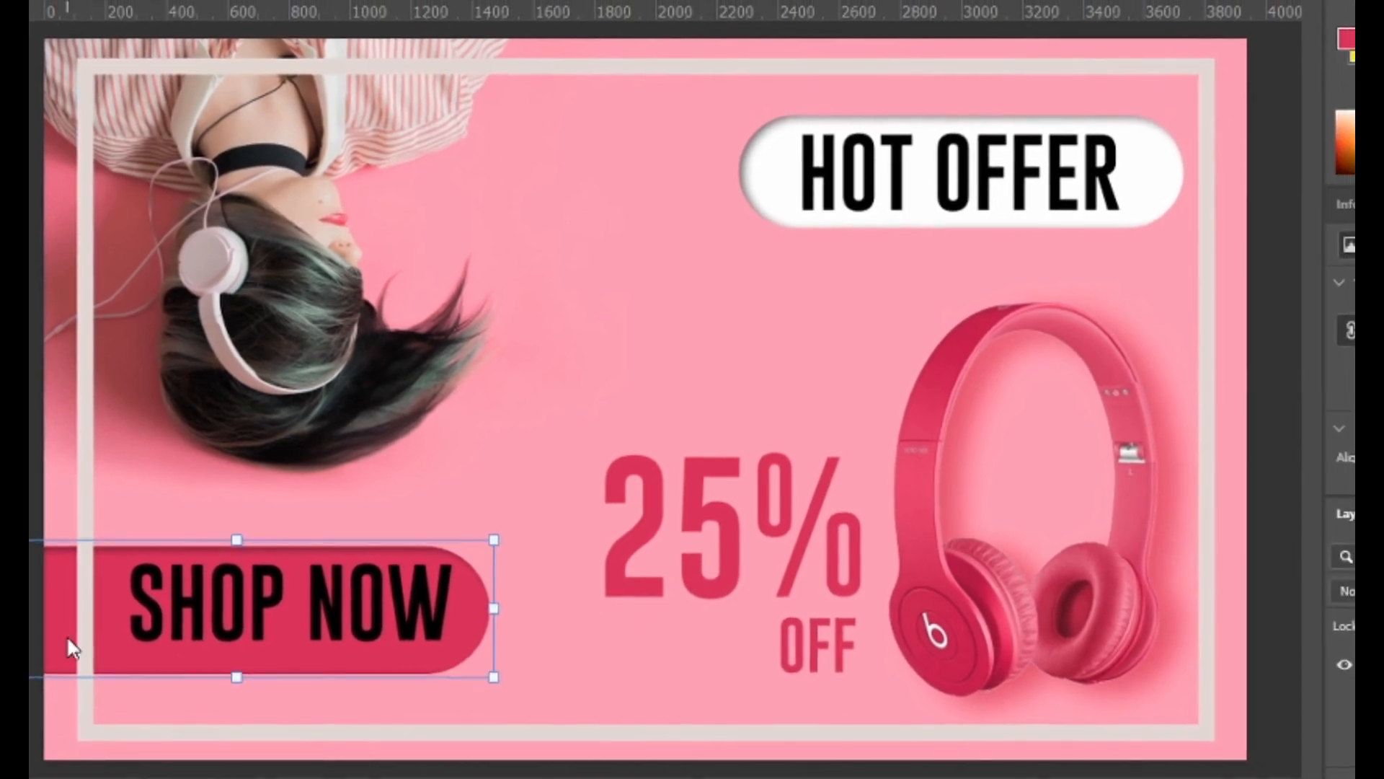
key(Return)
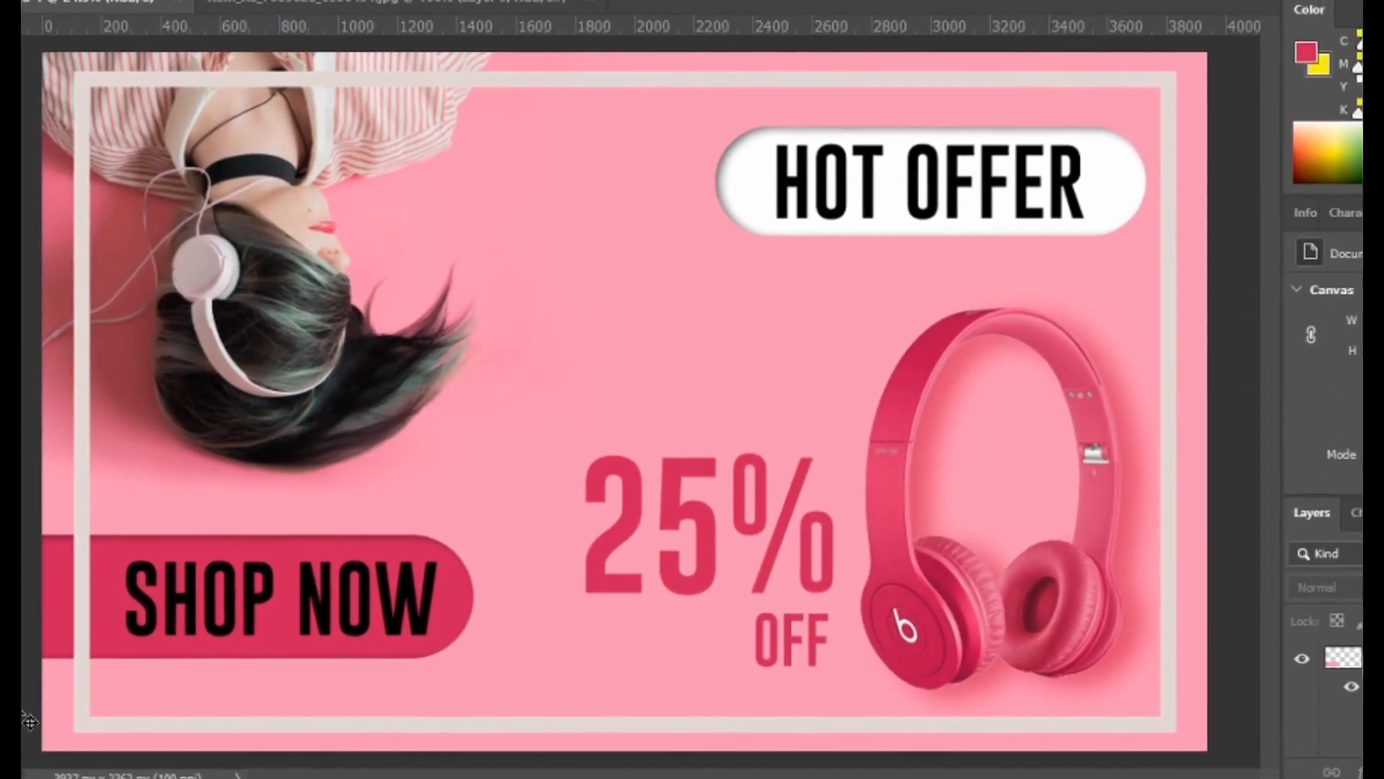